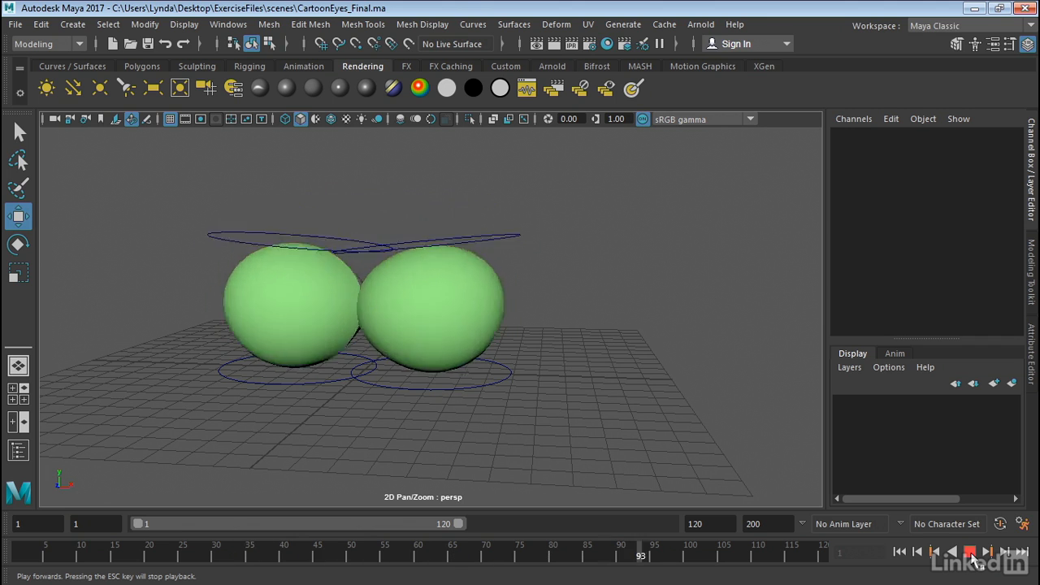
Stop the cartoon eyes animation playback and return to the first frame
click(972, 555)
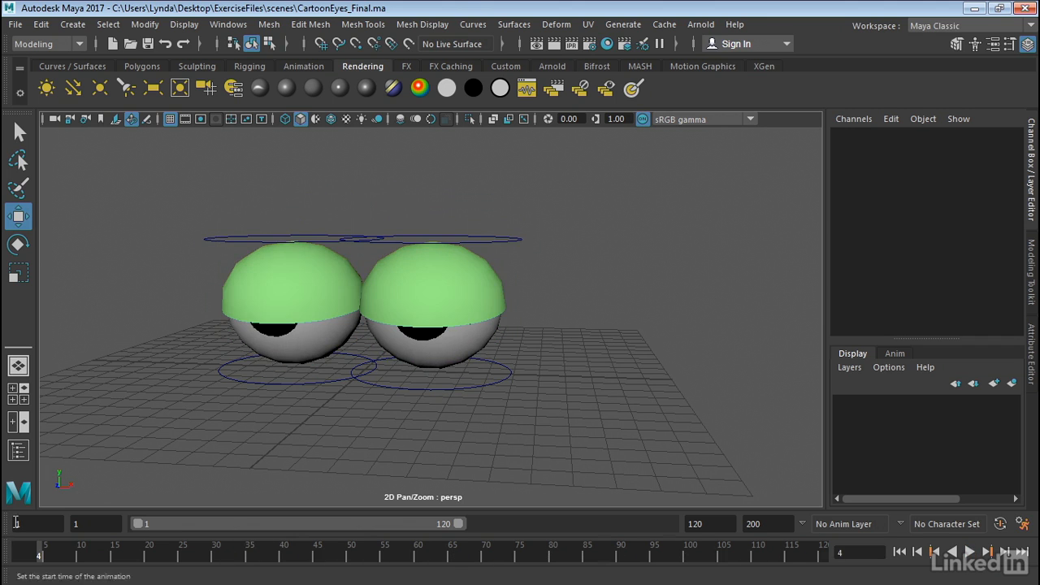
key(alt+shift+v)
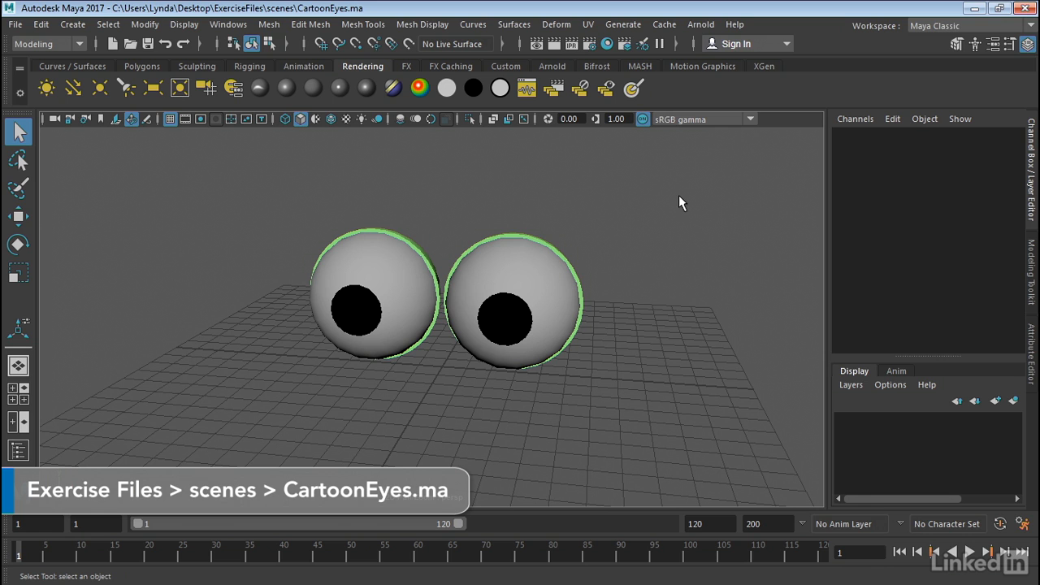
Test the right eyelid by rotating it about 38 degrees around X, and undo the rotation
click(412, 277)
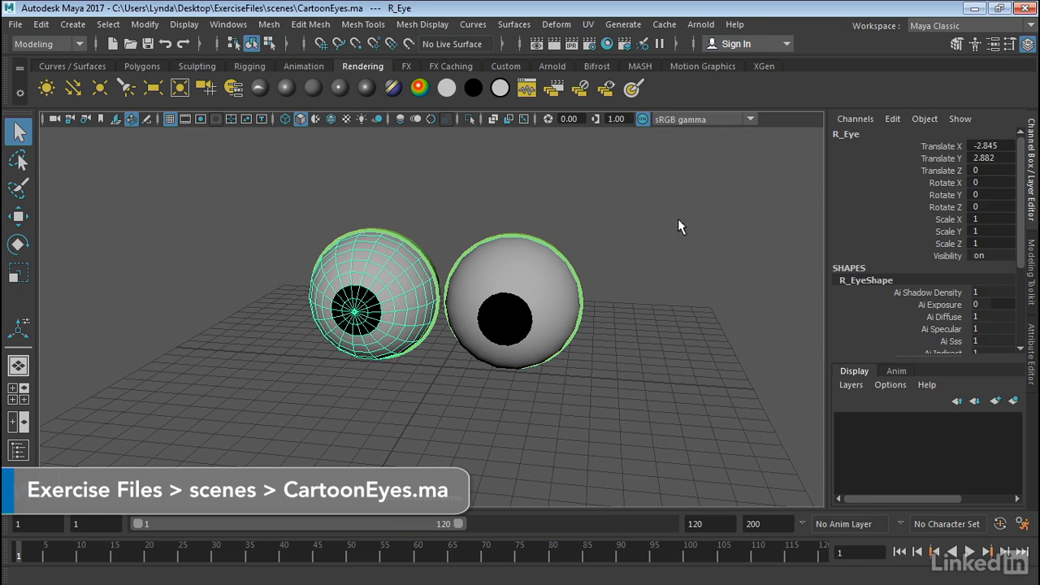
alt+drag(680, 225, 592, 210)
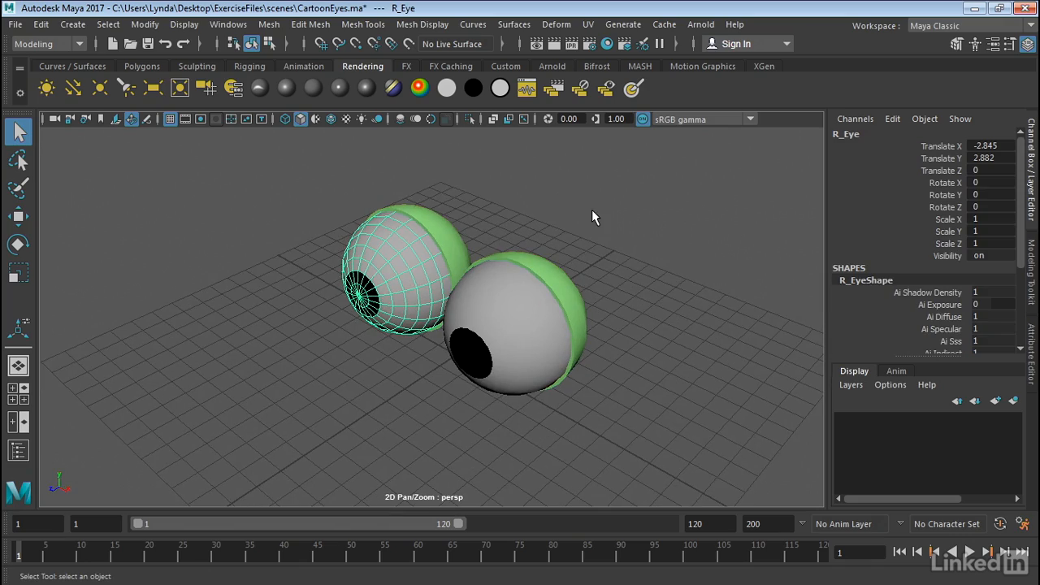
alt+drag(429, 263, 541, 198)
click(439, 245)
key(e)
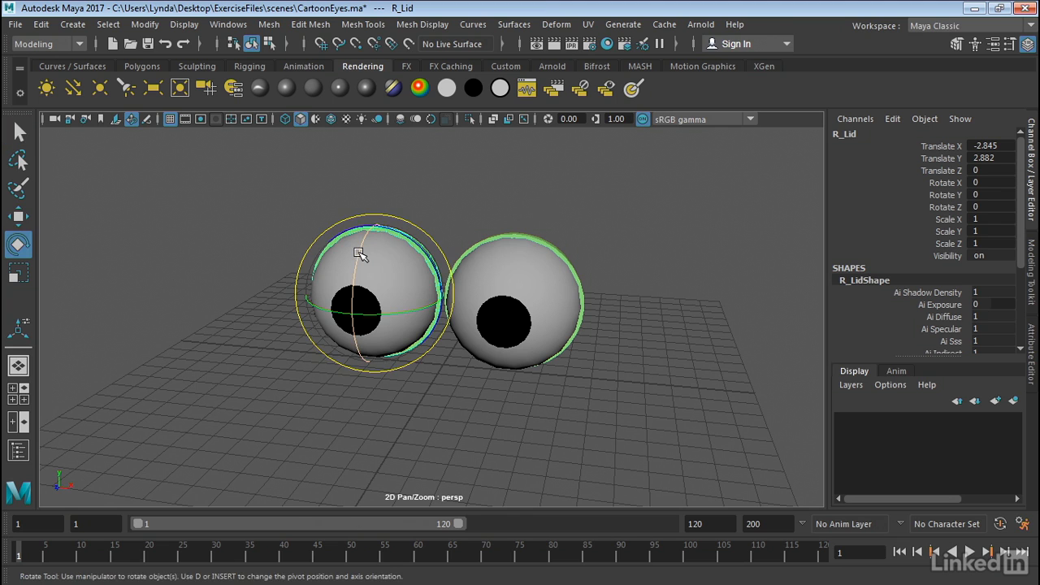
drag(360, 255, 395, 297)
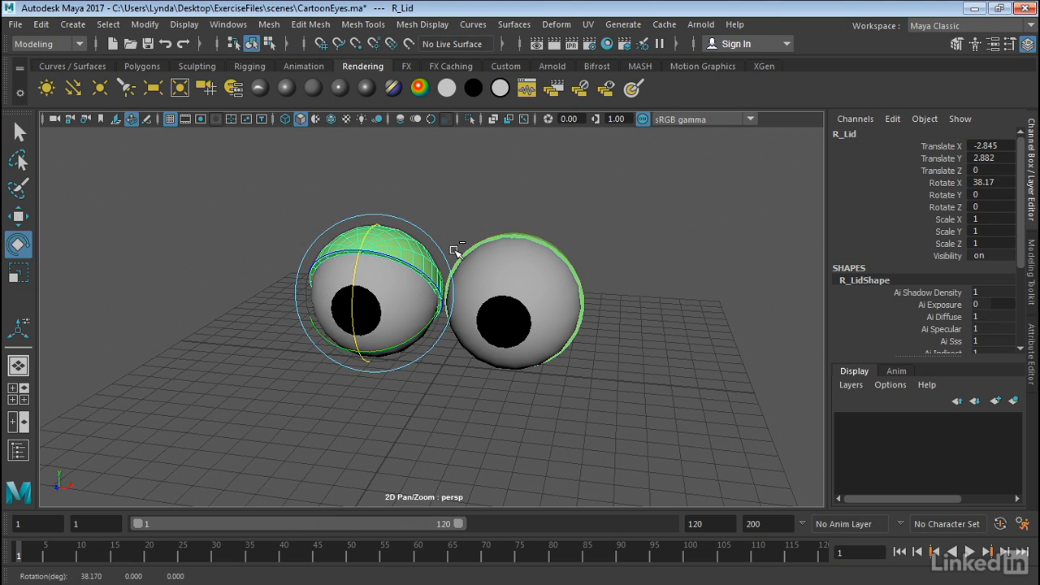
key(ctrl+z)
click(517, 201)
Select the left eyeball together with its eyelid and hide both objects
alt+drag(488, 213, 504, 215)
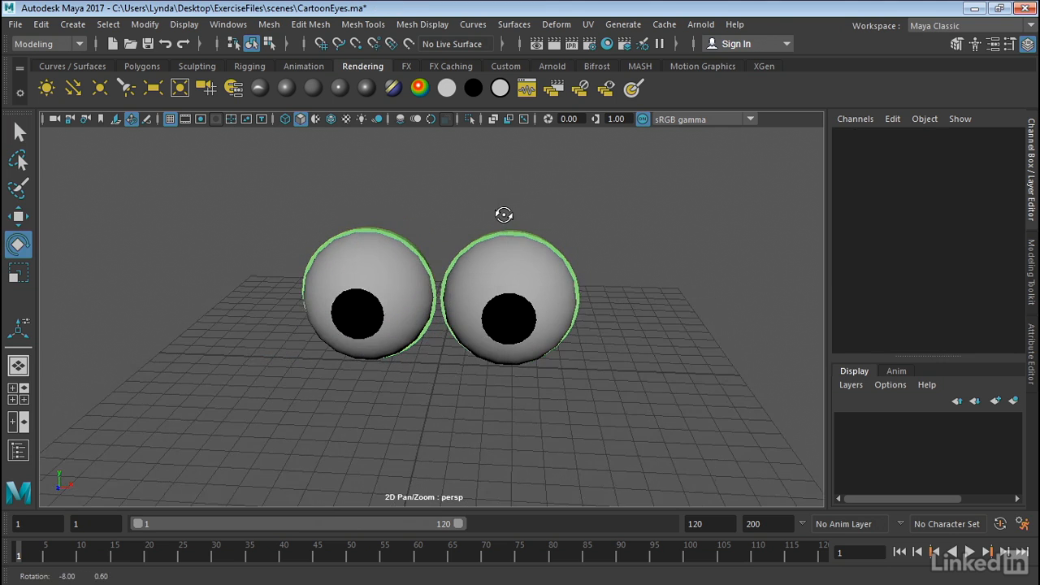
alt+right_drag(504, 214, 566, 209)
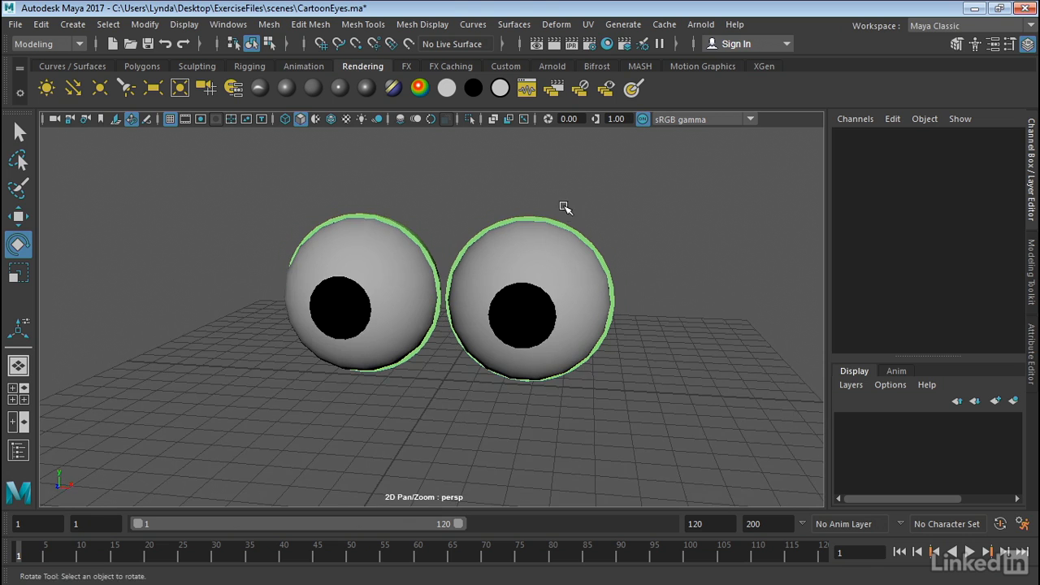
alt+drag(566, 208, 570, 227)
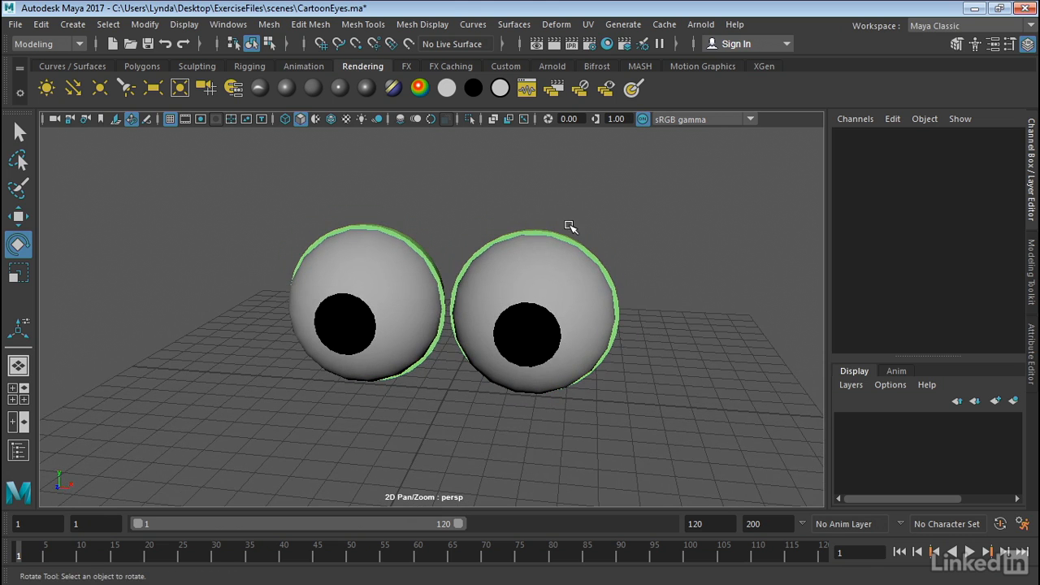
drag(607, 203, 566, 289)
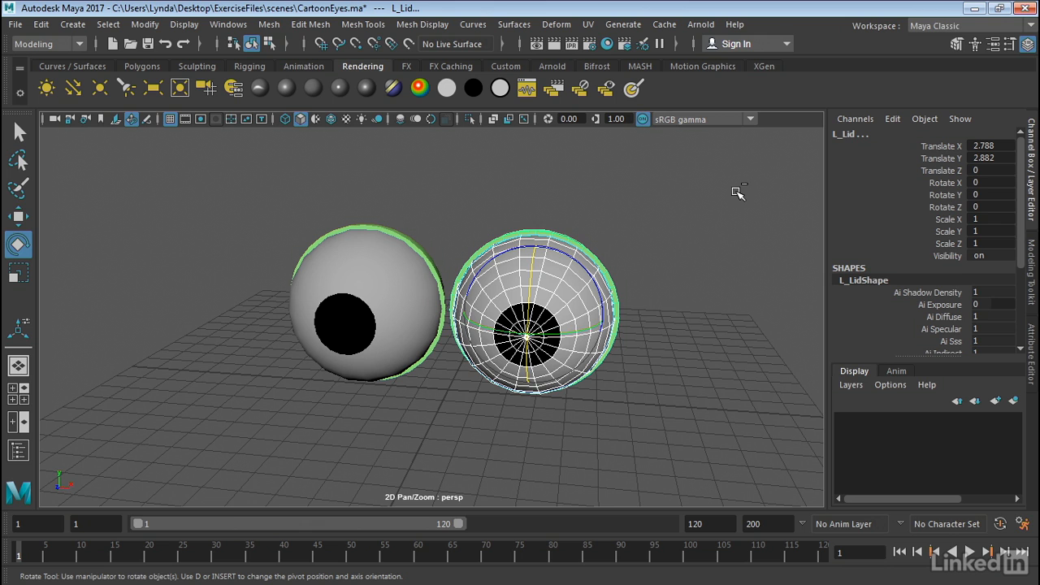
key(ctrl+h)
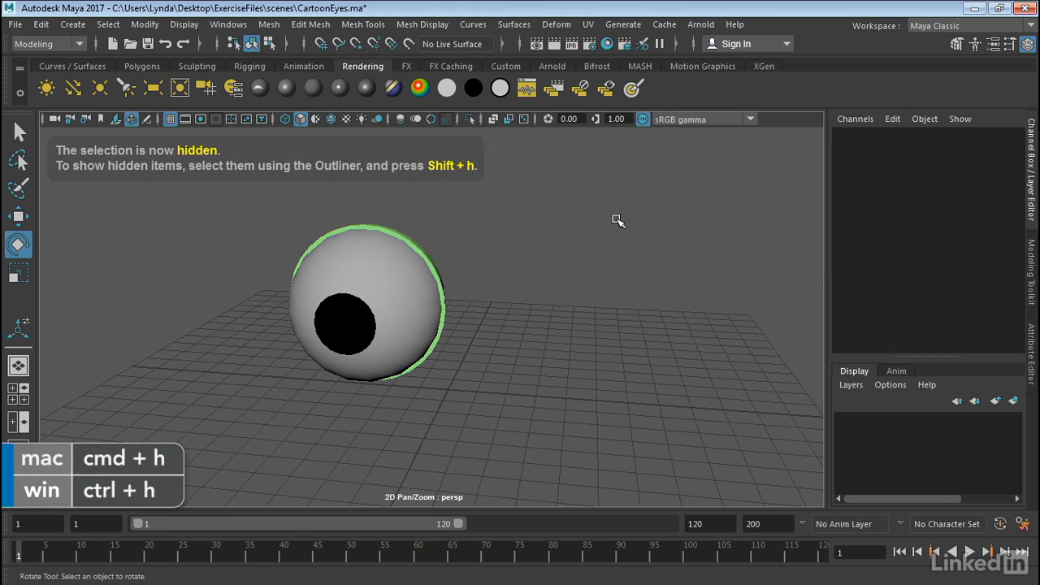
Select the right eyeball together with its eyelid and switch to the Rigging menu set
click(395, 281)
alt+drag(554, 261, 567, 283)
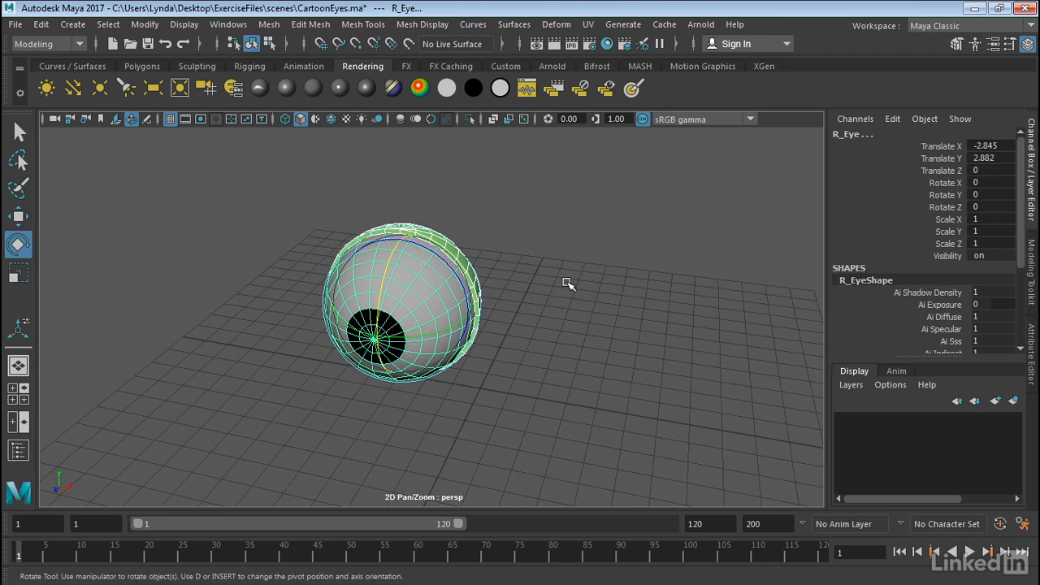
mouse_move(520, 219)
alt+mouse_down()
mouse_move(415, 202)
mouse_move(559, 208)
mouse_move(536, 206)
alt+mouse_up()
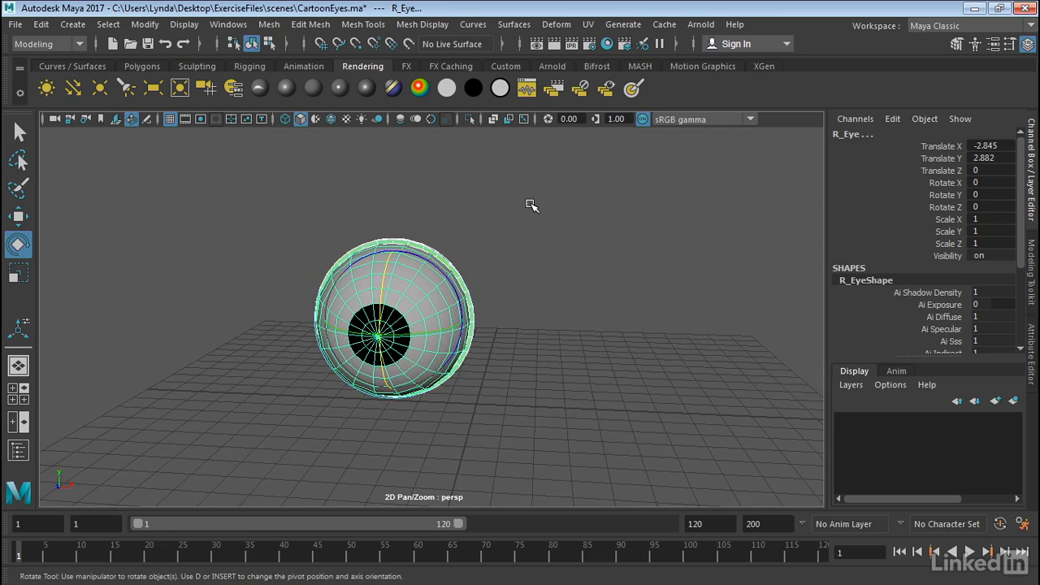
click(485, 236)
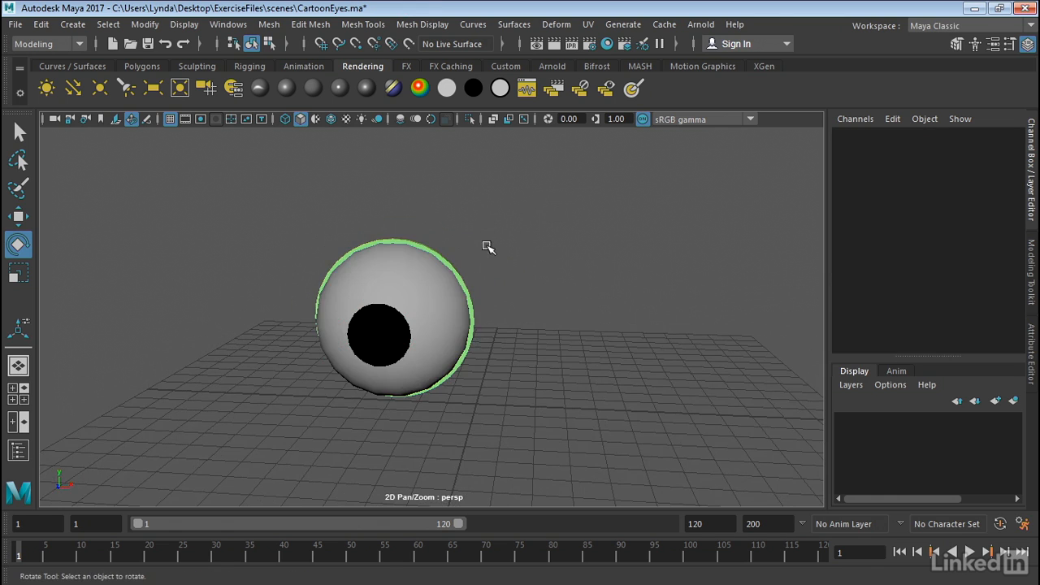
mouse_move(488, 247)
alt+mouse_down()
mouse_move(471, 252)
mouse_move(530, 259)
mouse_move(425, 270)
alt+mouse_up()
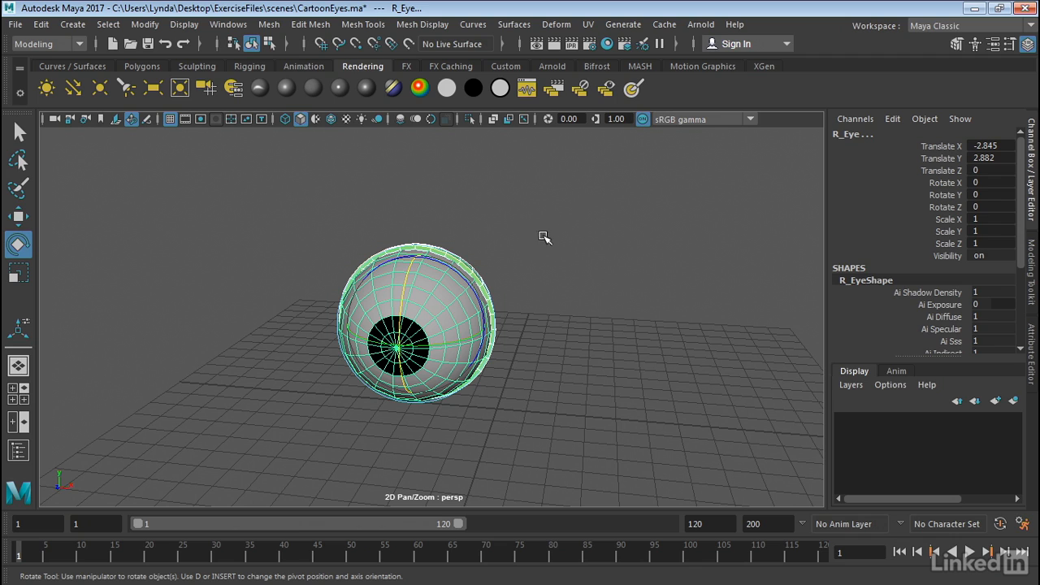
click(28, 45)
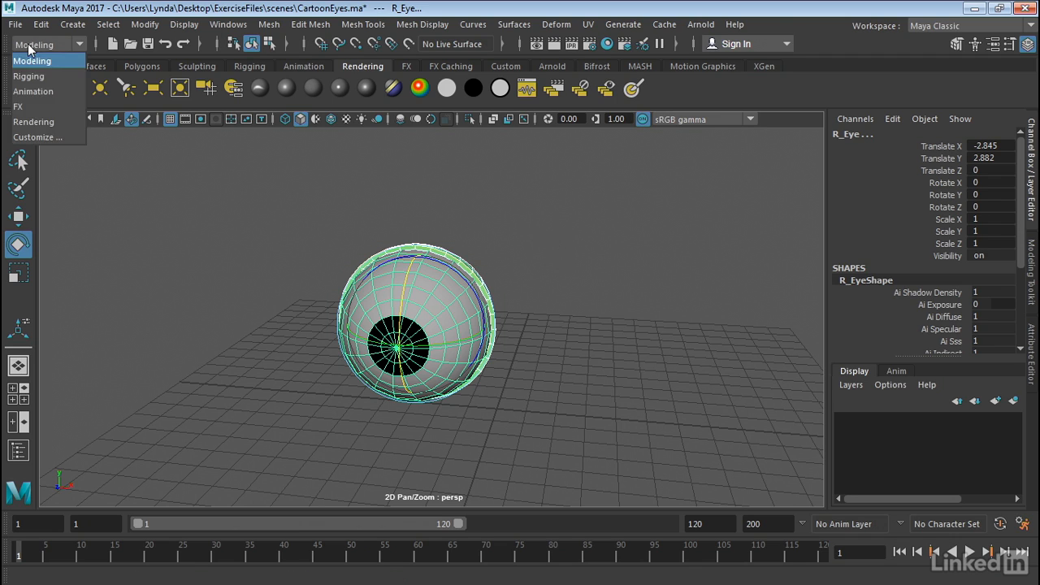
click(37, 76)
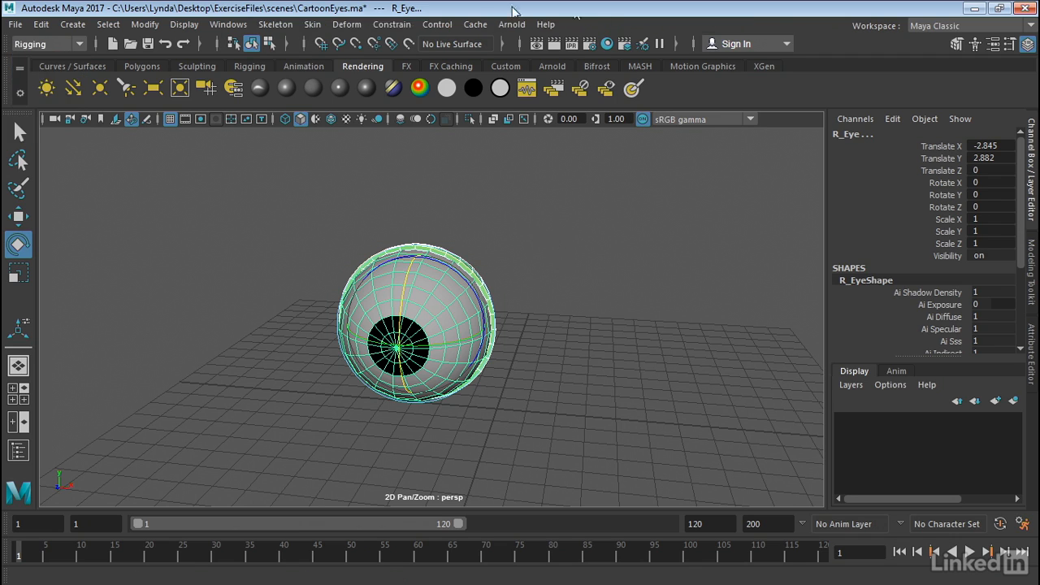
Create a lattice around the eye and lid with divisions 2, 2, 2 and Outside lattice set to Transform all points
click(347, 24)
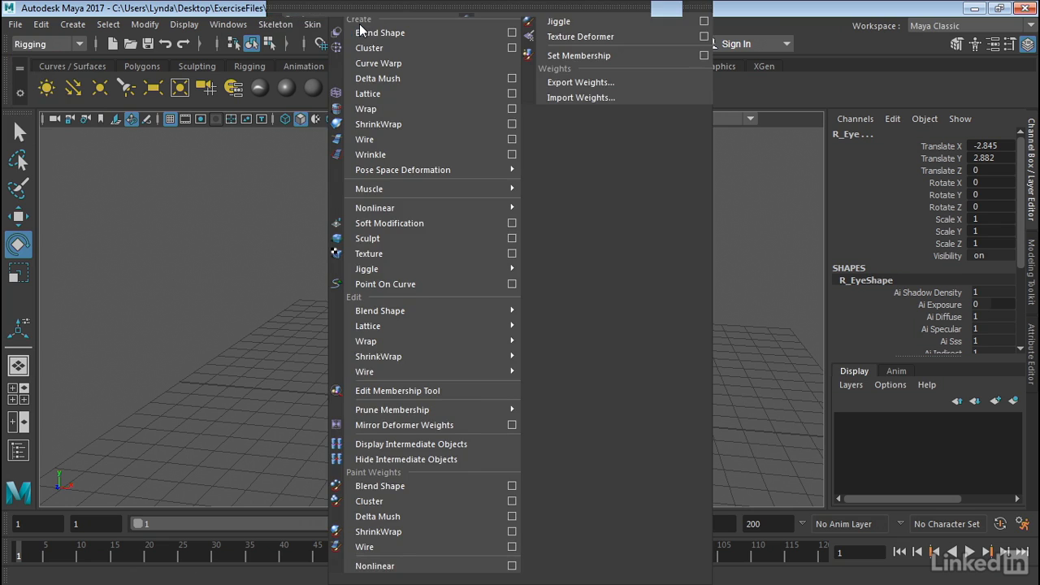
click(512, 97)
drag(543, 82, 702, 81)
click(697, 129)
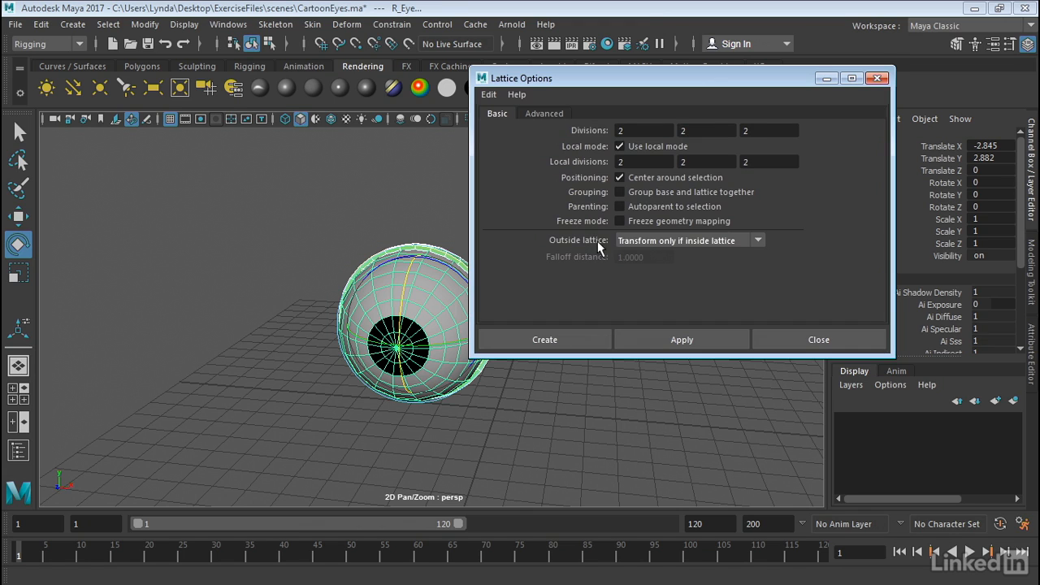
click(635, 241)
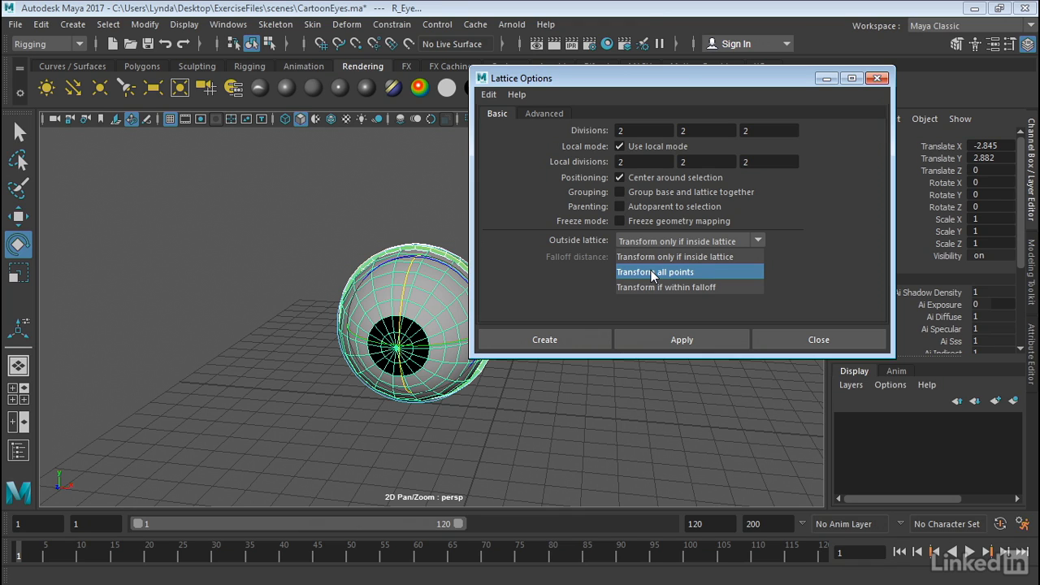
click(651, 272)
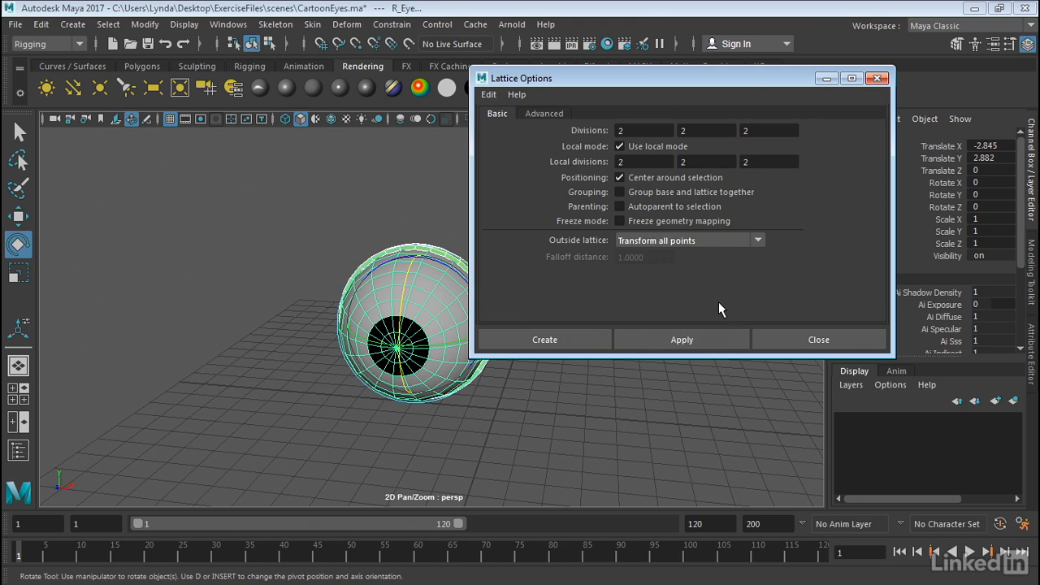
click(575, 340)
alt+drag(574, 339, 476, 242)
click(571, 269)
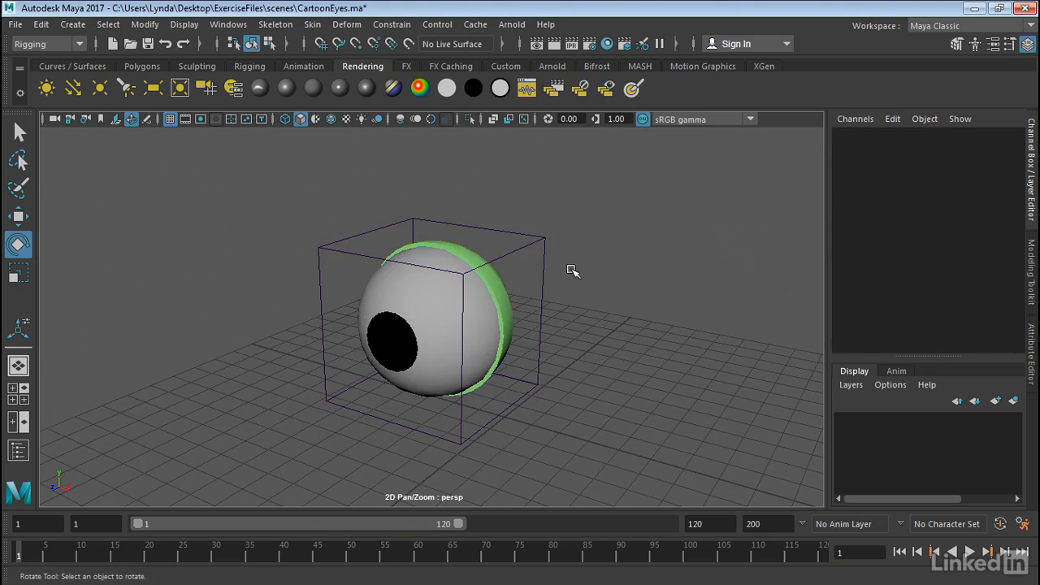
Try deforming the eye by moving the lattice's four upper points up and sideways and scaling them inward
click(509, 254)
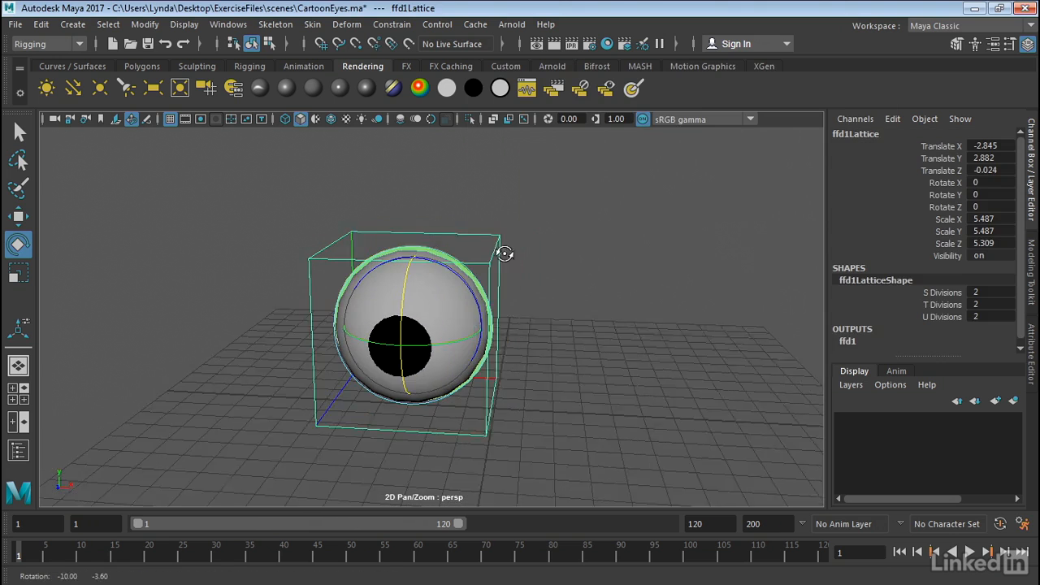
right_click(490, 251)
right_drag(490, 251, 507, 142)
drag(506, 186, 199, 272)
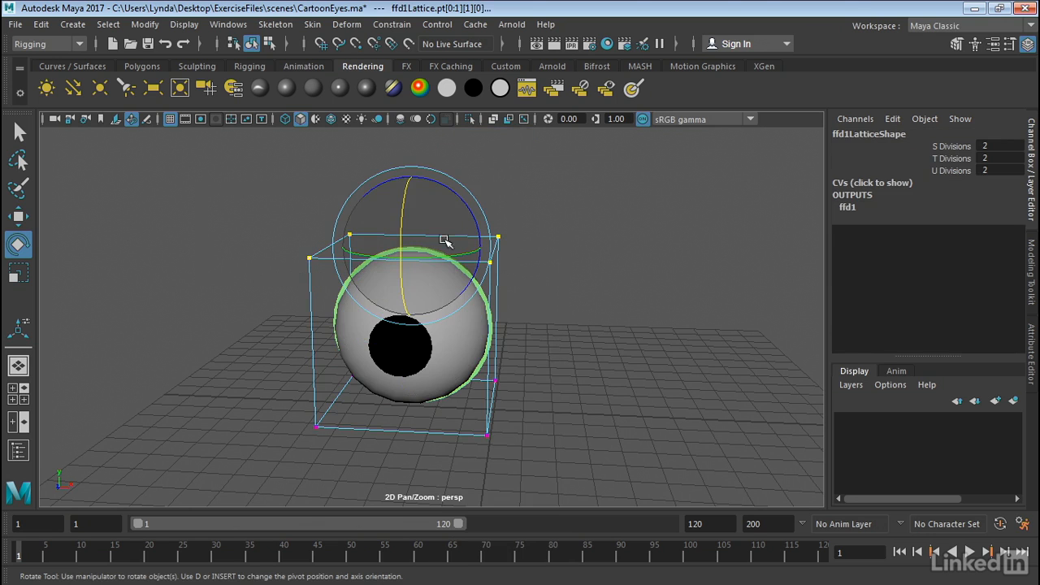
key(w)
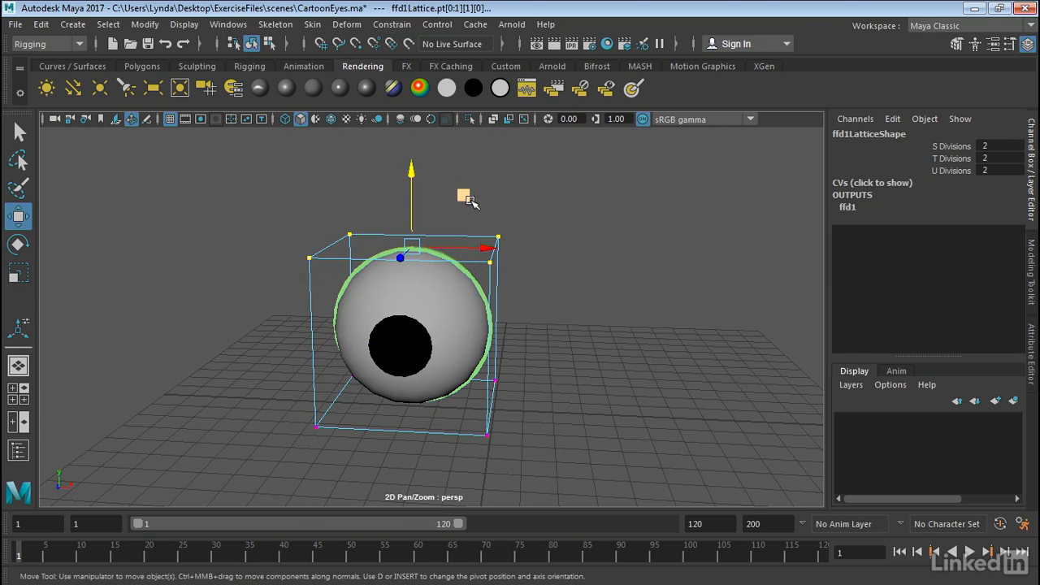
drag(464, 197, 516, 156)
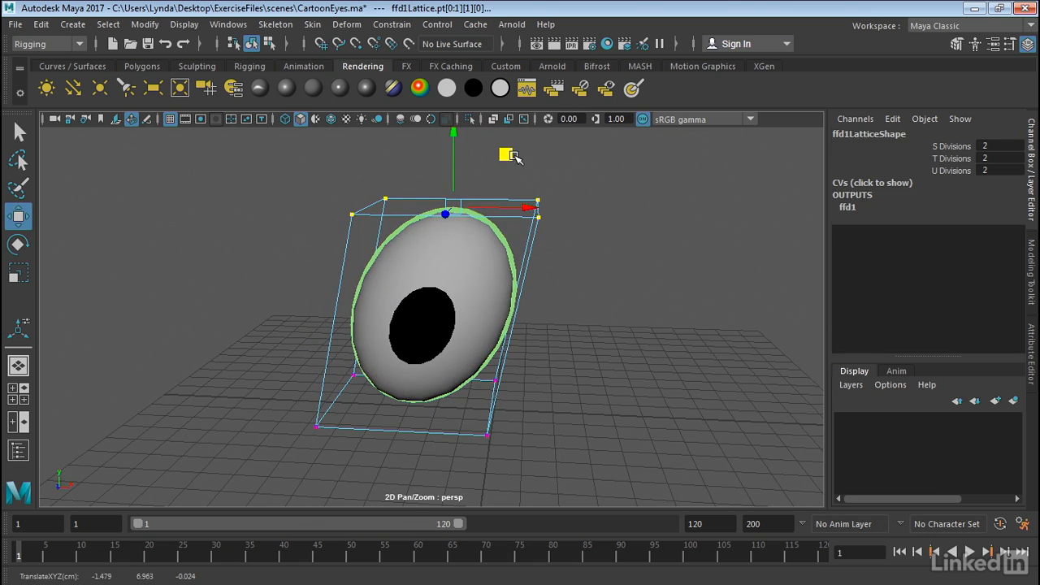
key(r)
drag(453, 207, 414, 210)
click(545, 256)
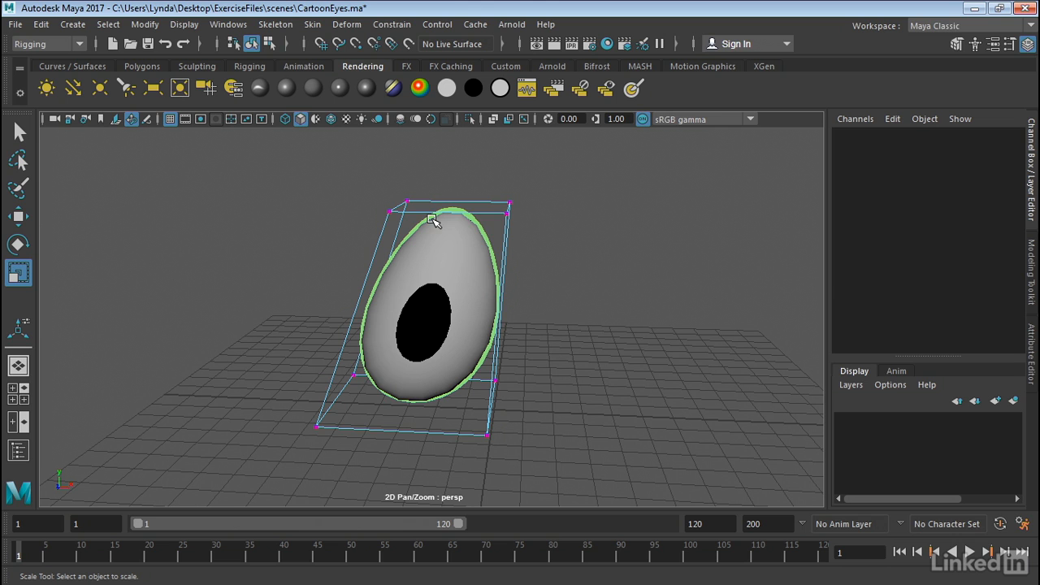
Test the eyelid on the deformed eye by rotating it about 97 degrees around X
click(485, 230)
alt+drag(592, 249, 571, 248)
key(e)
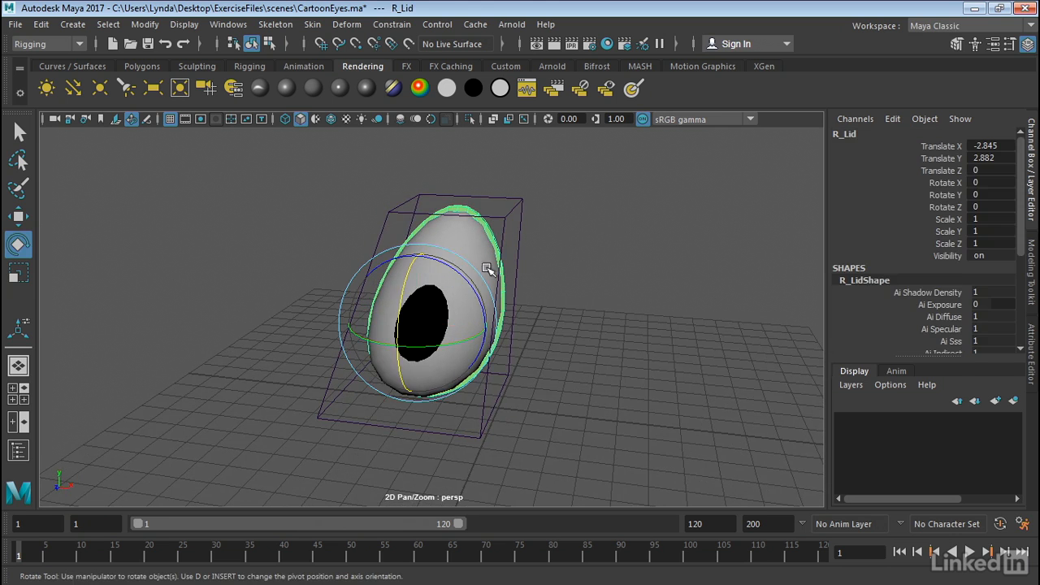
drag(414, 297, 430, 377)
alt+drag(734, 235, 767, 206)
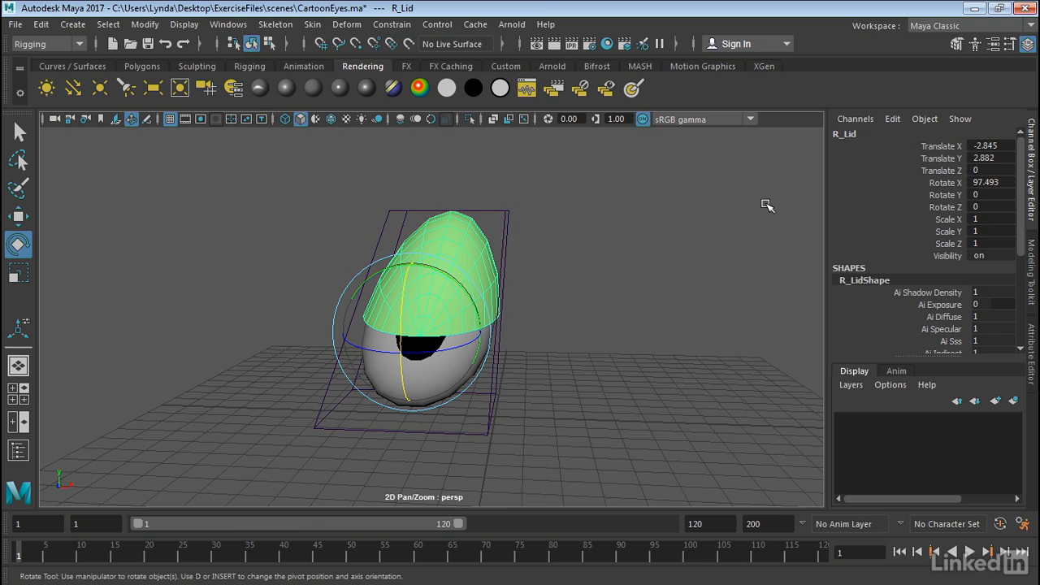
Undo the eyelid rotation and the scaling and moving of the lattice points
key(ctrl+z)
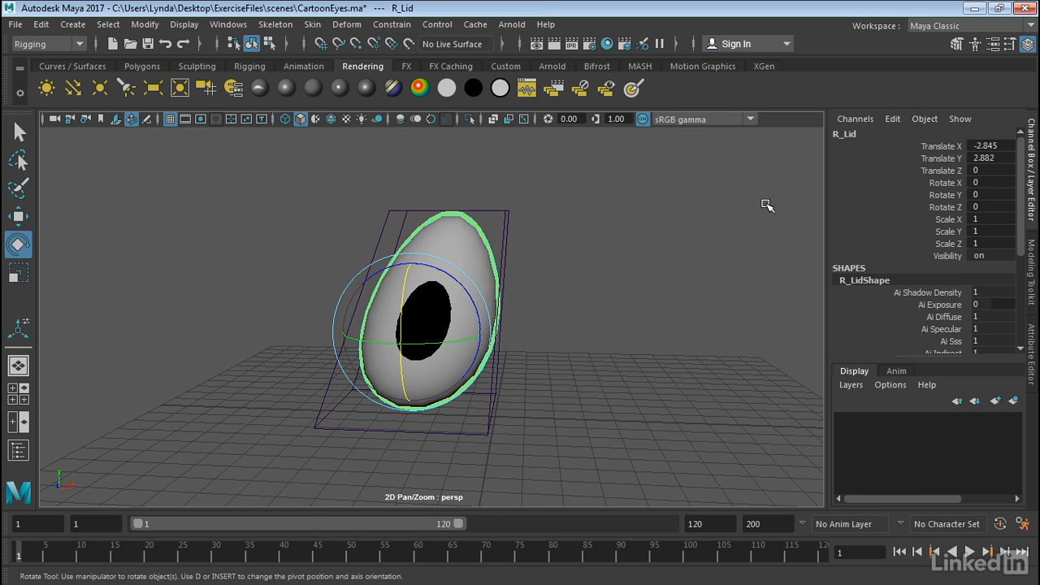
key(ctrl+z)
key(ctrl+z)
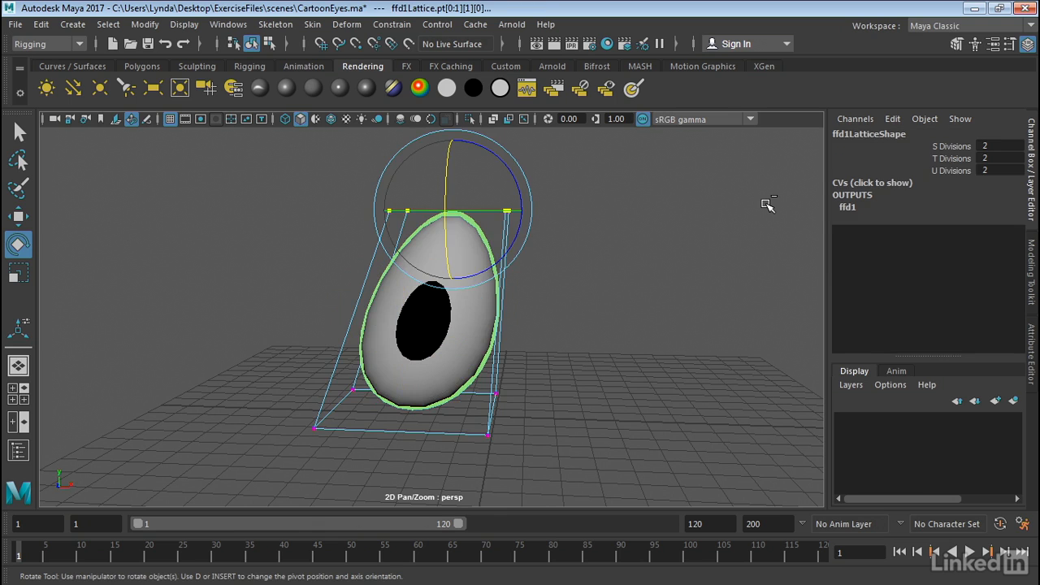
key(ctrl+z)
key(ctrl+z)
key(ctrl+z)
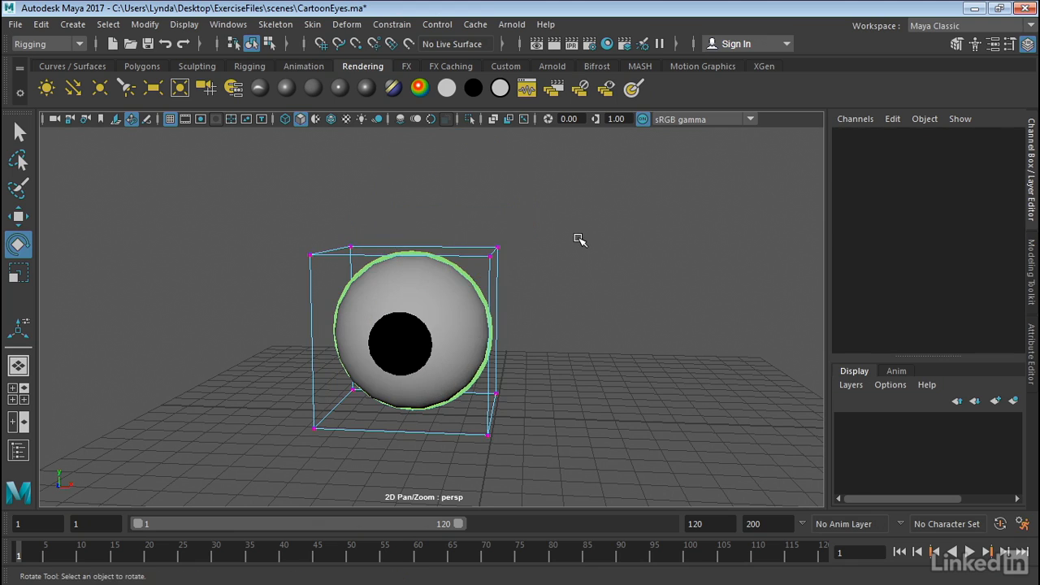
Switch the lattice from point editing back to object mode and select the whole lattice
mouse_move(573, 241)
alt+mouse_down()
mouse_move(538, 253)
mouse_move(466, 186)
mouse_move(550, 251)
mouse_move(574, 241)
alt+mouse_up()
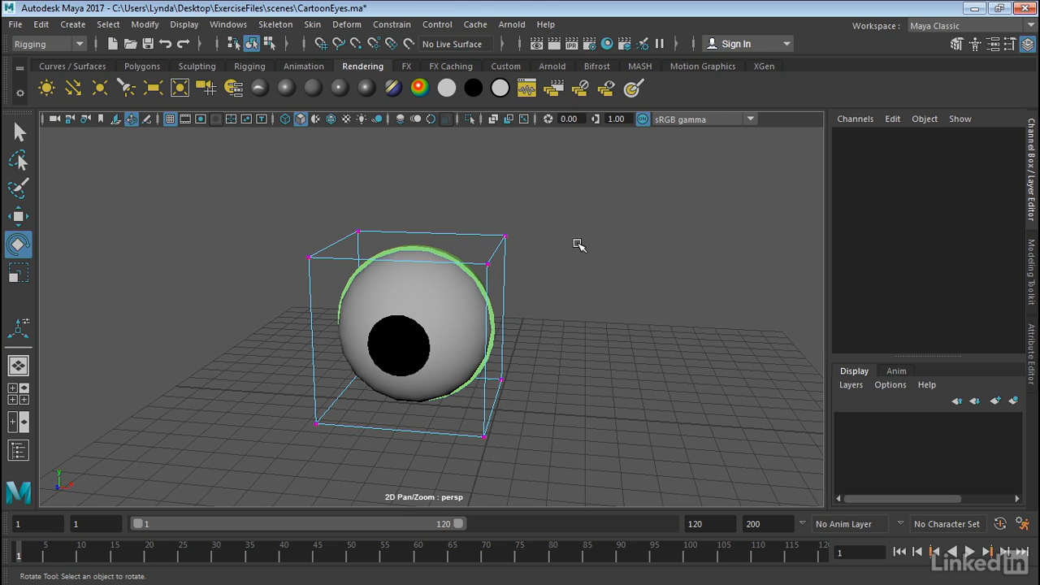
right_drag(499, 238, 538, 151)
click(515, 242)
click(491, 251)
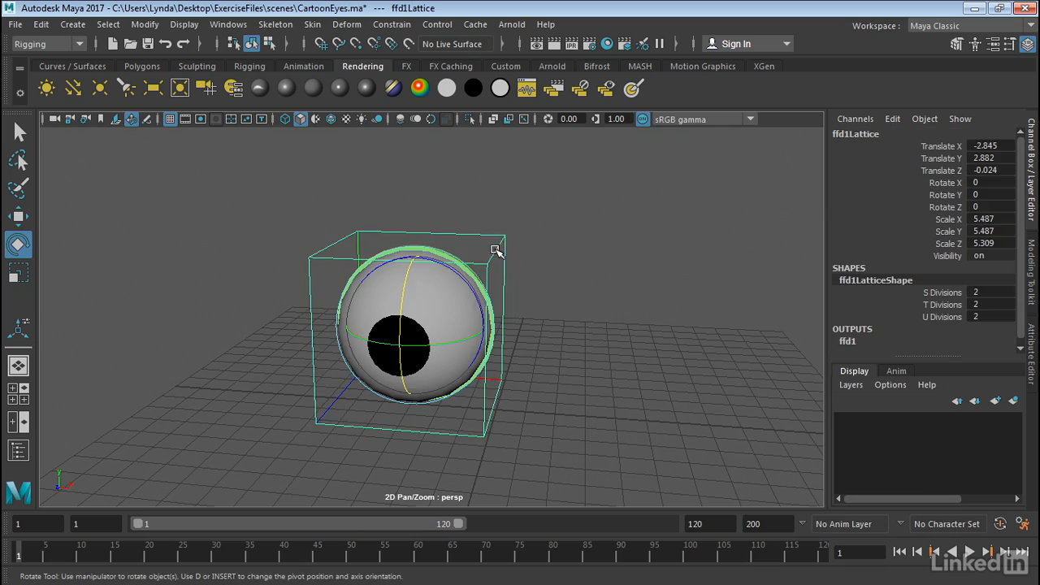
alt+drag(495, 251, 594, 279)
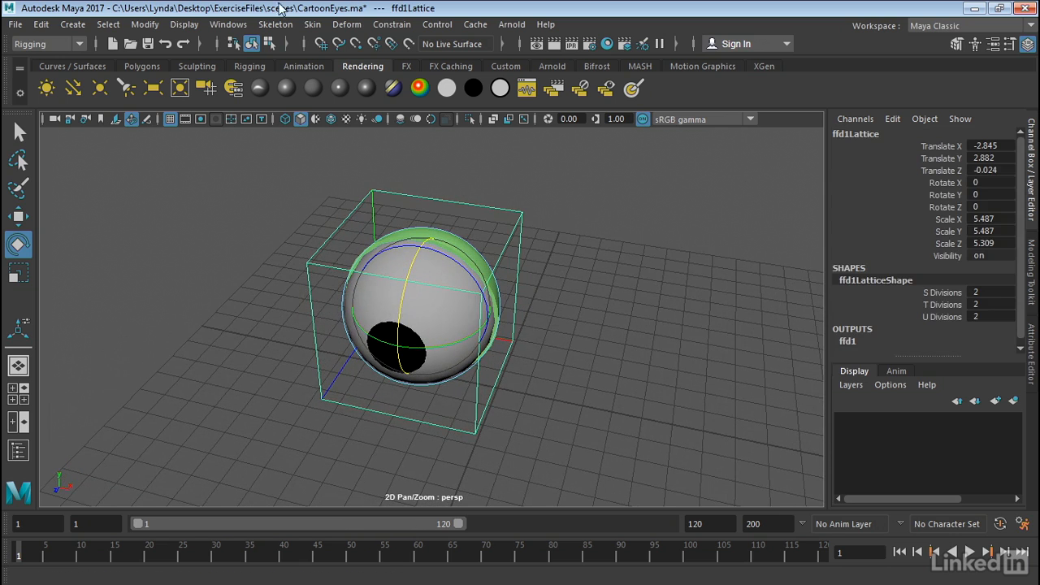
Create a NURBS circle, scale it uniformly to about 3.07 and place it beneath the eye at X about -2.89
click(160, 229)
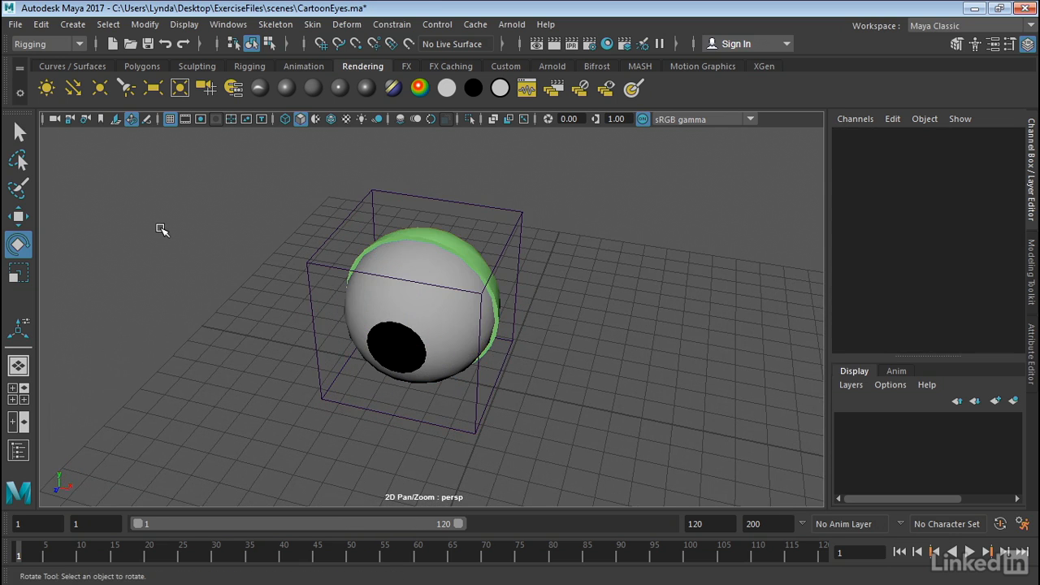
click(71, 24)
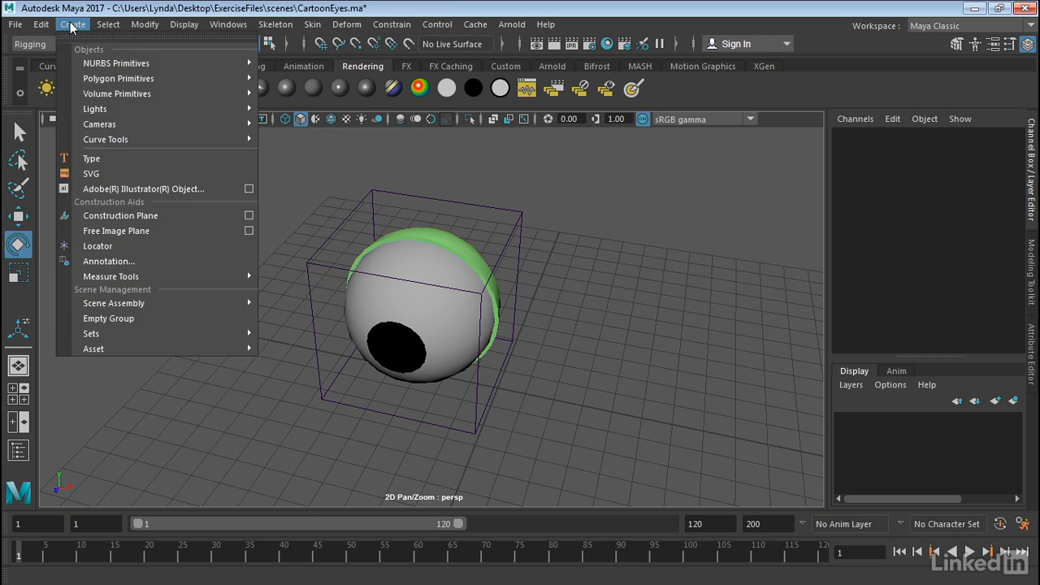
mouse_move(113, 63)
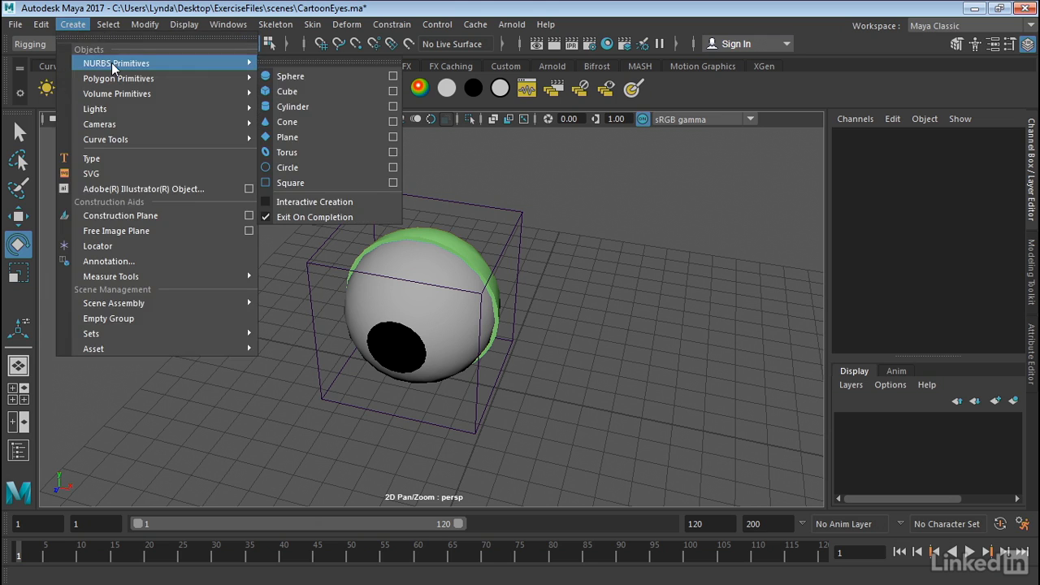
click(287, 167)
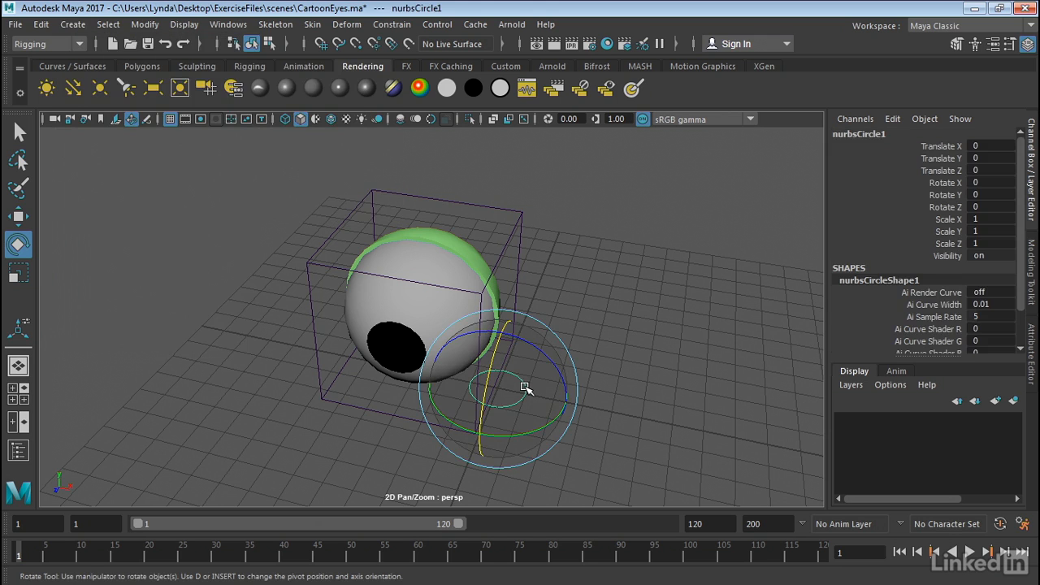
key(r)
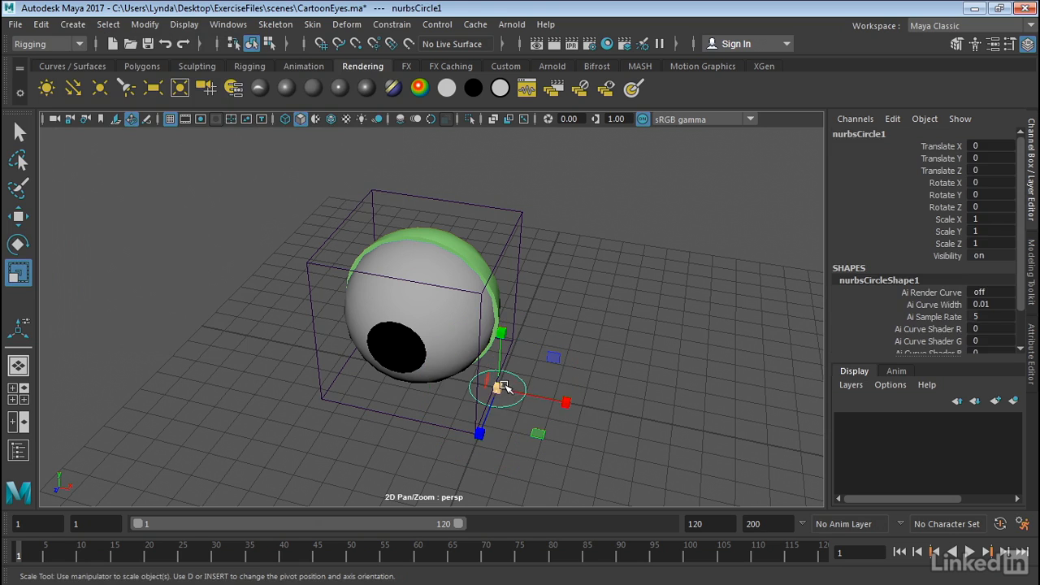
drag(499, 388, 472, 388)
key(w)
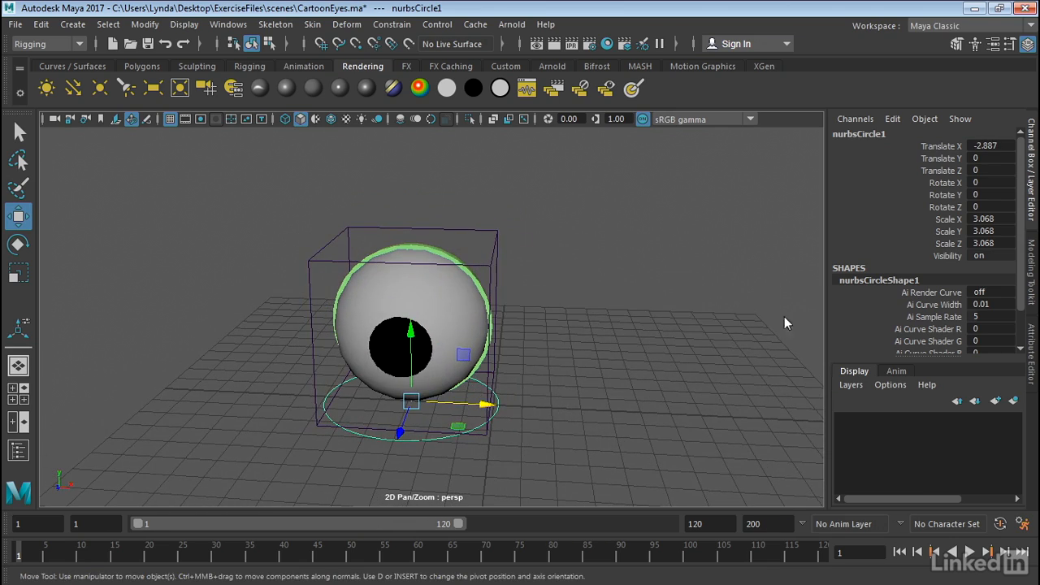
Rename the circle beneath the eye as R_EYE_BASE
double_click(849, 134)
text(R)
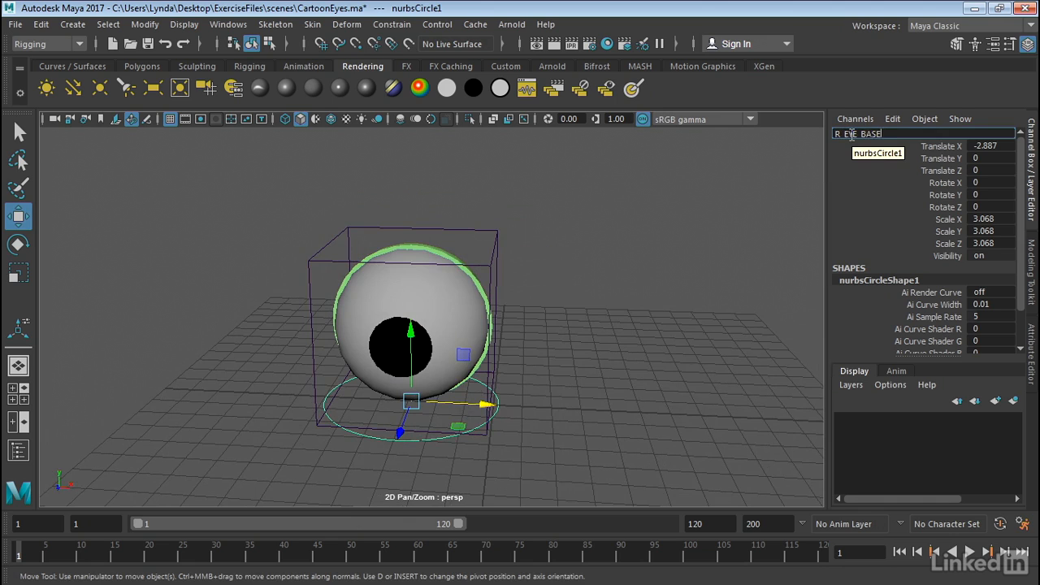
text(_EYE_BASE)
key(Return)
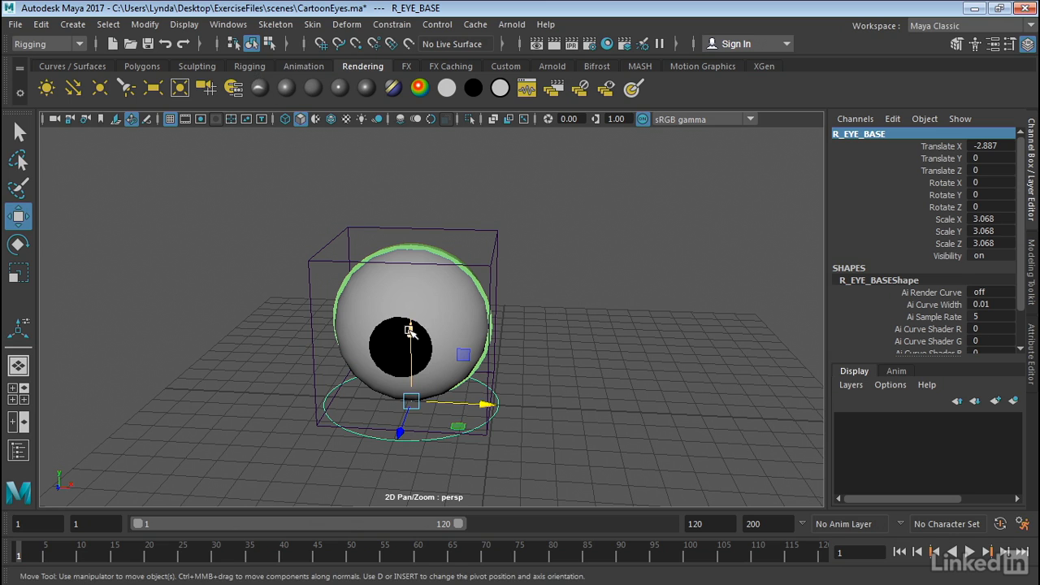
Duplicate the base circle, raise the copy to Y about 5.75 above the eye and rename it R_EYE_UPPER
key(ctrl+d)
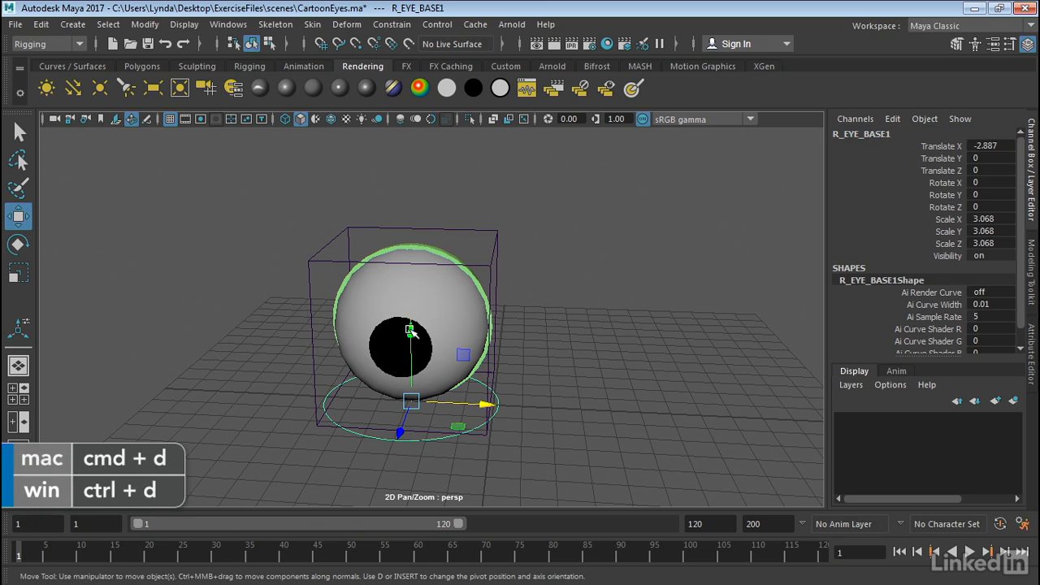
drag(411, 330, 393, 154)
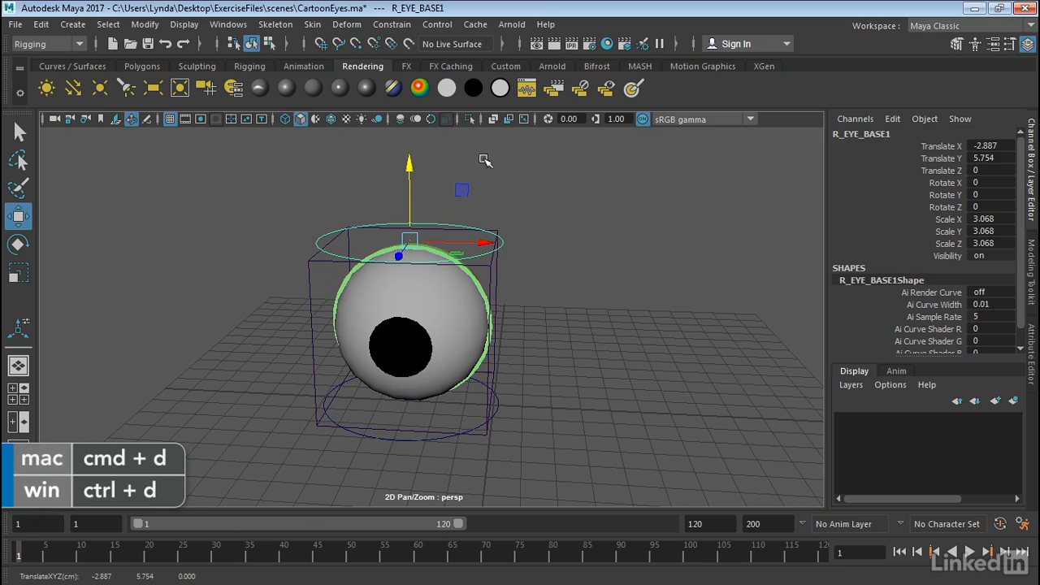
click(880, 135)
drag(889, 134, 861, 134)
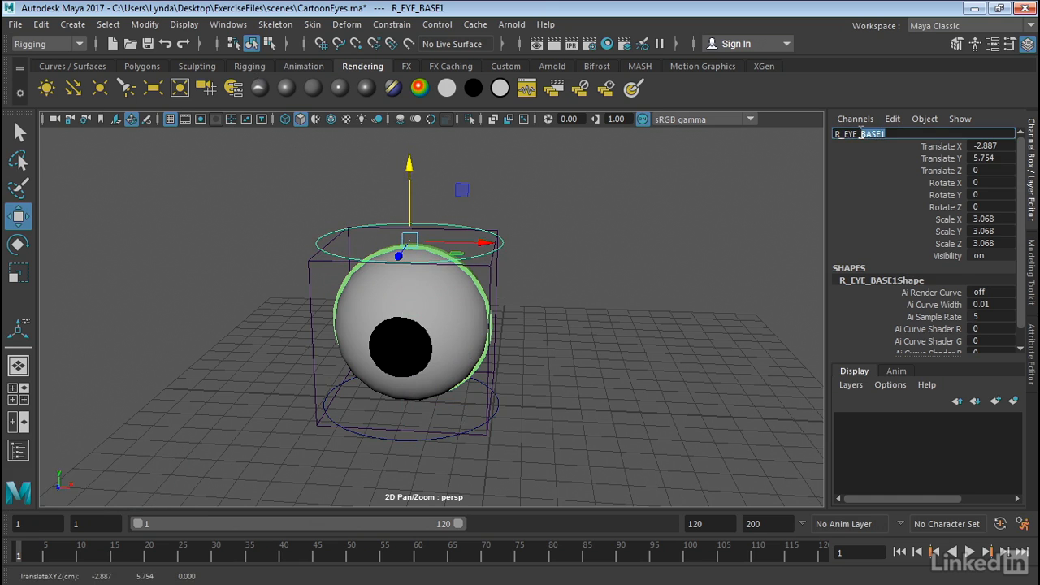
text(UPPER)
key(Return)
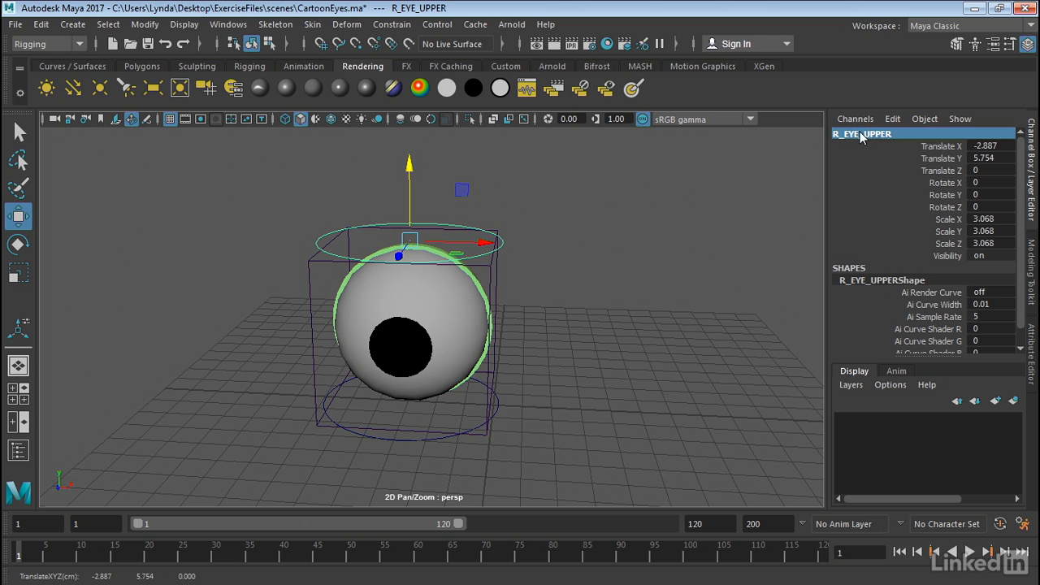
Select the R_EYE_BASE and R_EYE_UPPER circles together and freeze their transformations
click(504, 397)
alt+drag(504, 398, 408, 441)
click(409, 441)
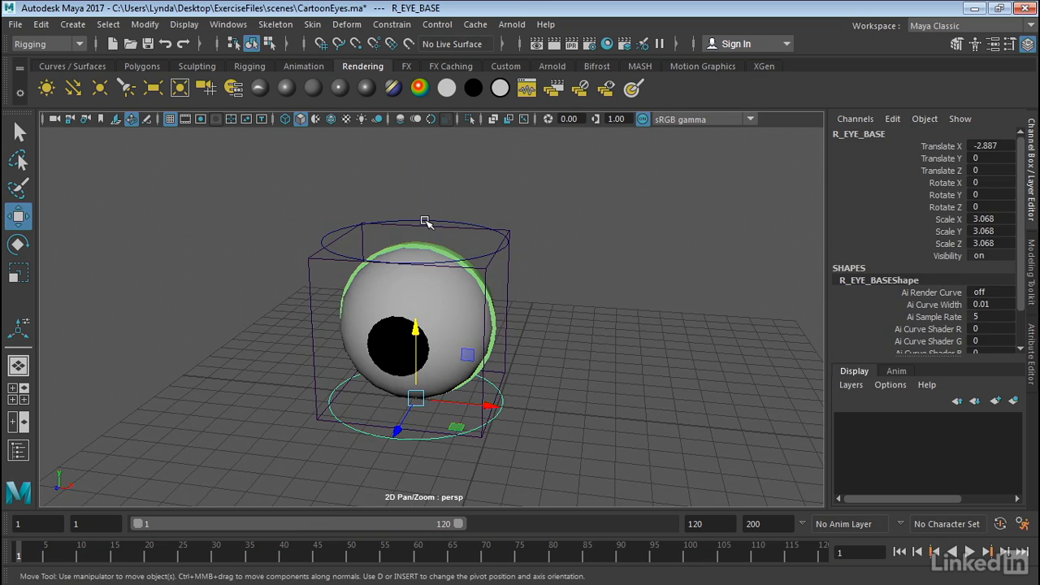
click(426, 222)
click(153, 24)
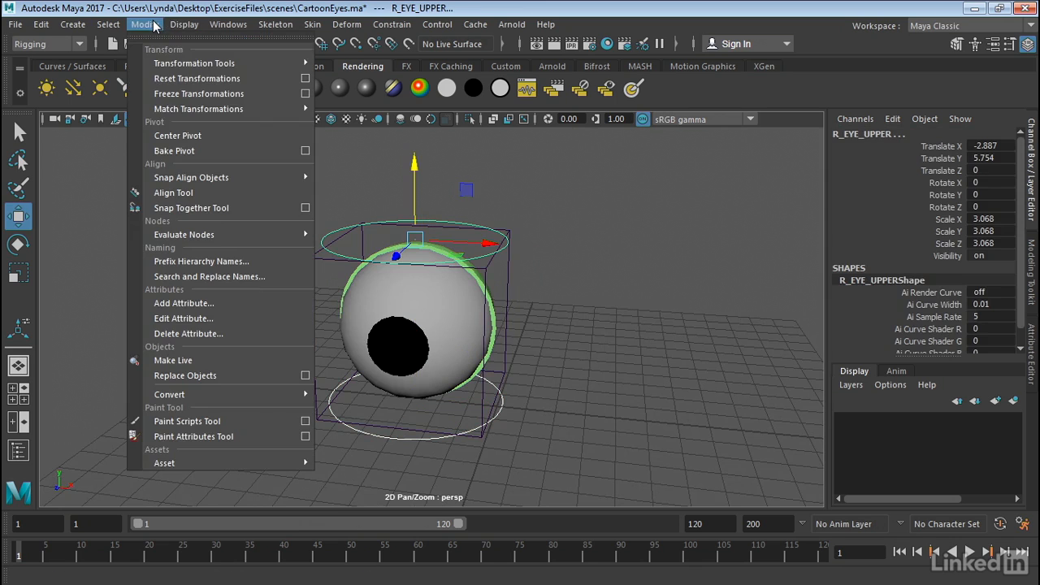
click(183, 94)
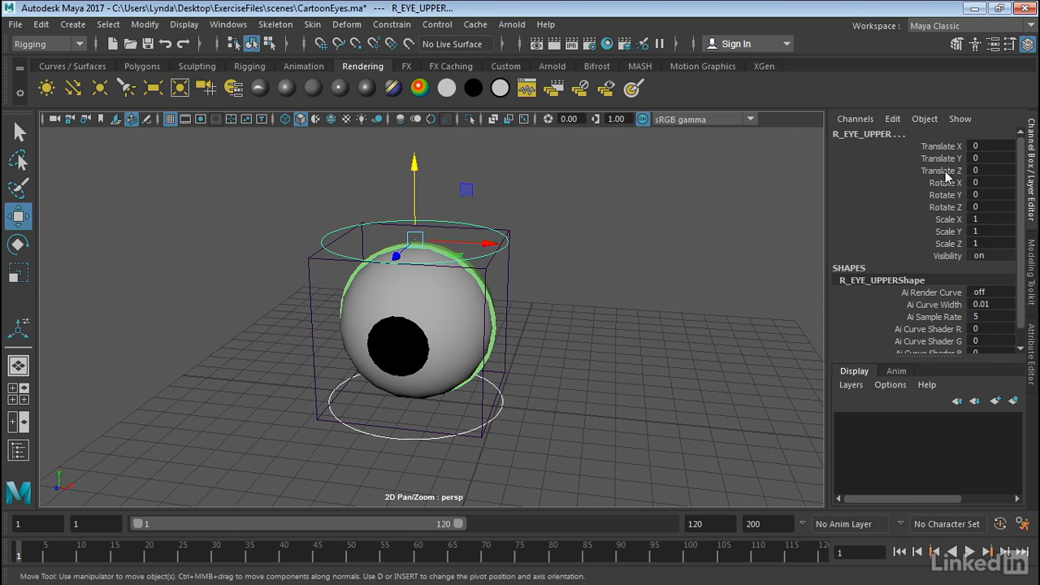
click(604, 325)
alt+drag(604, 325, 437, 331)
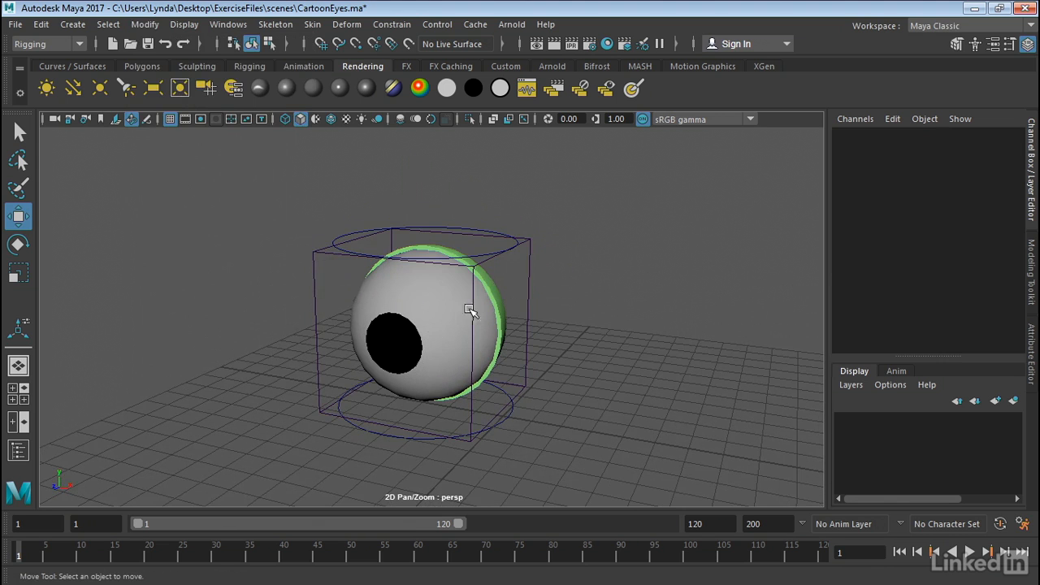
click(529, 273)
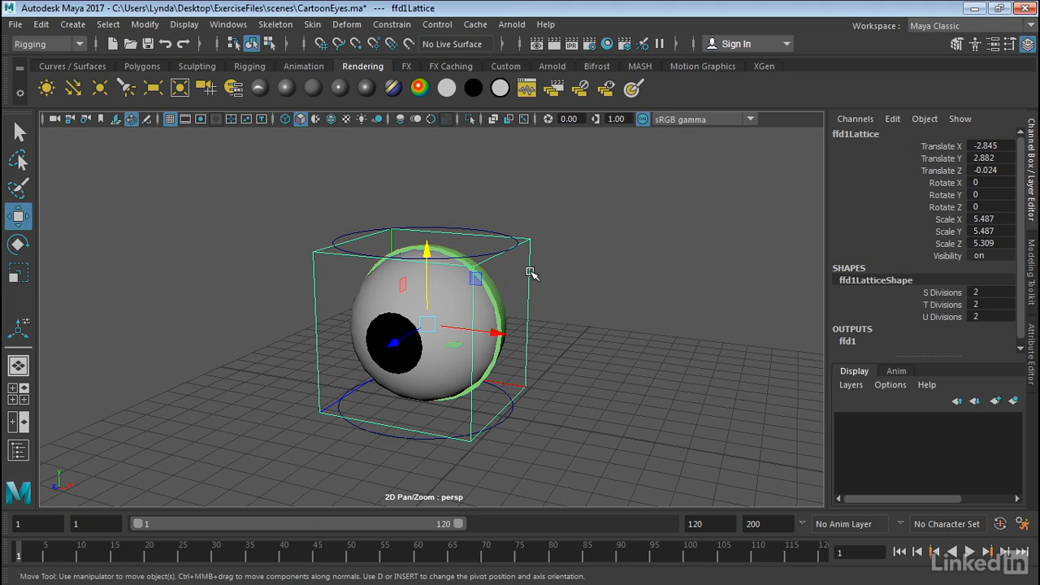
click(572, 315)
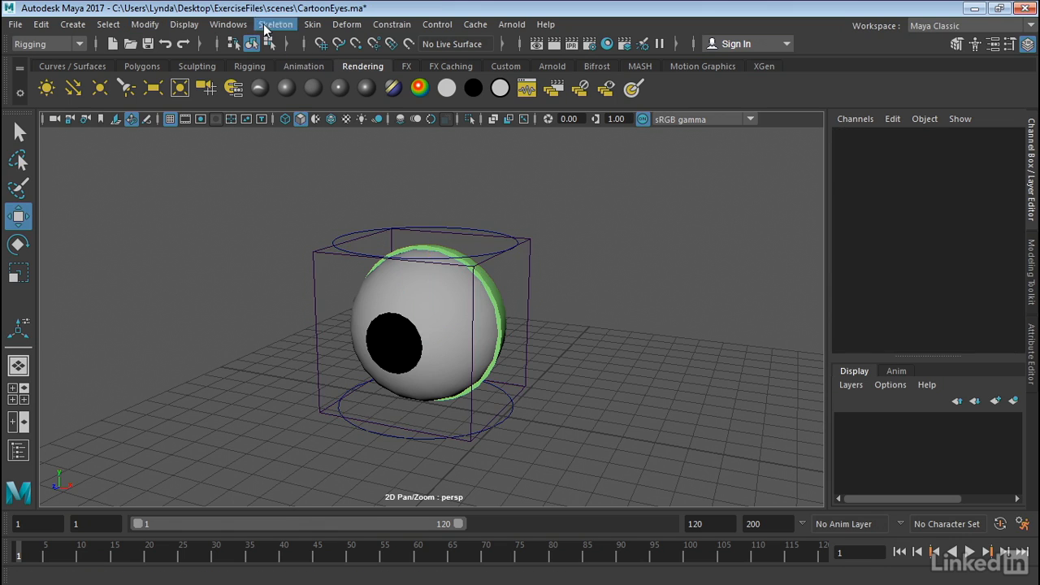
Create a two-joint chain on the grid beside the eye, running from back to front about 6.26 units long
click(272, 24)
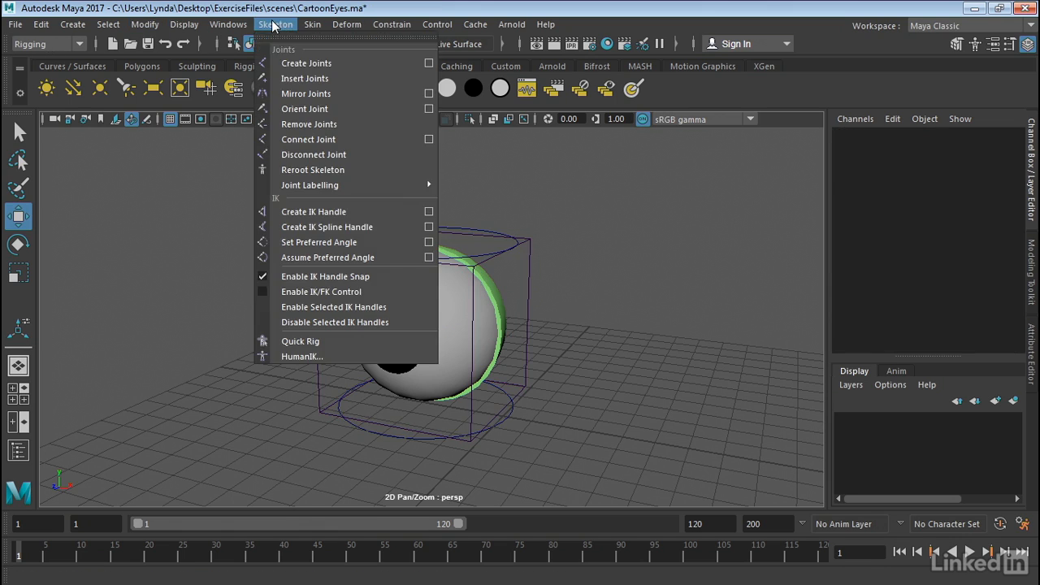
click(318, 63)
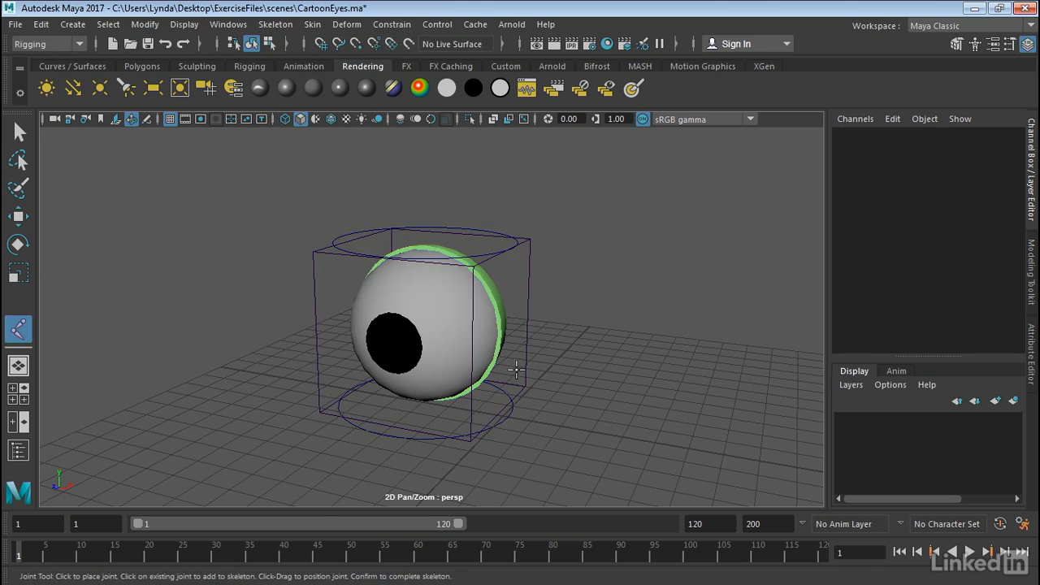
click(551, 393)
click(498, 465)
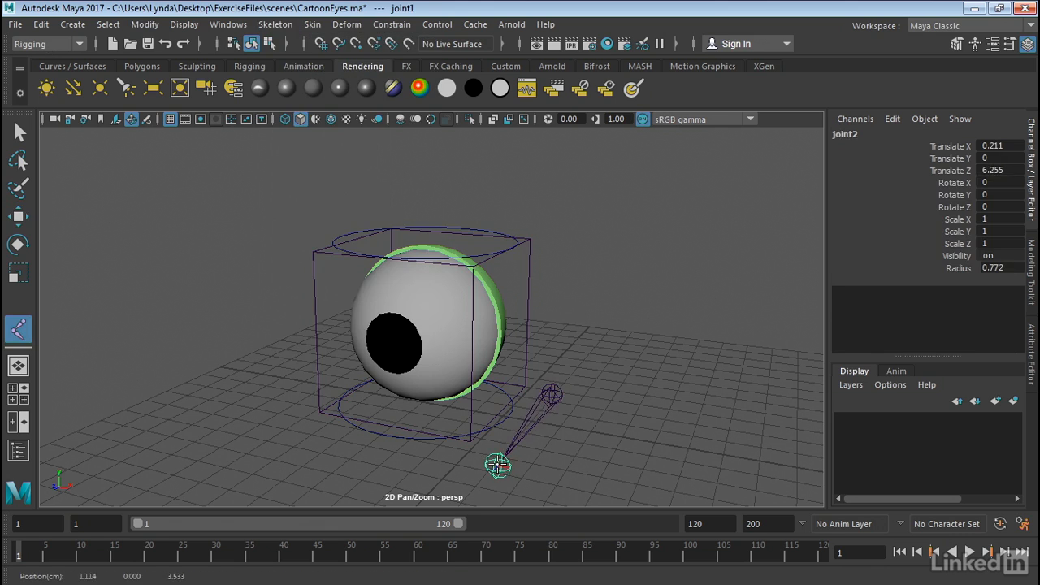
Move the joint chain's root to about X -3.03, Z -2.97 so the chain lies beneath the eye
alt+drag(571, 450, 441, 434)
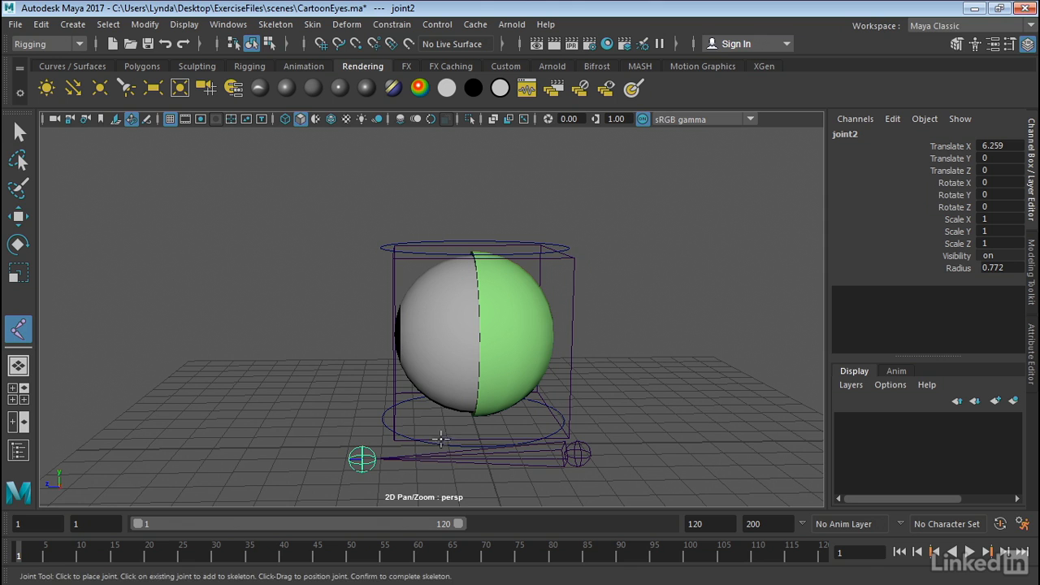
key(w)
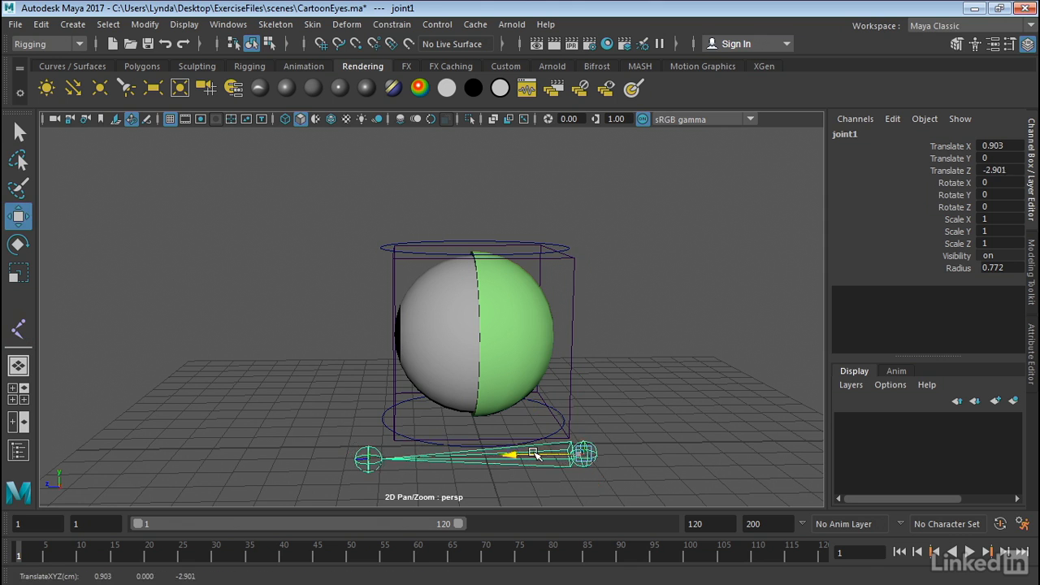
alt+drag(569, 471, 689, 460)
drag(571, 387, 339, 418)
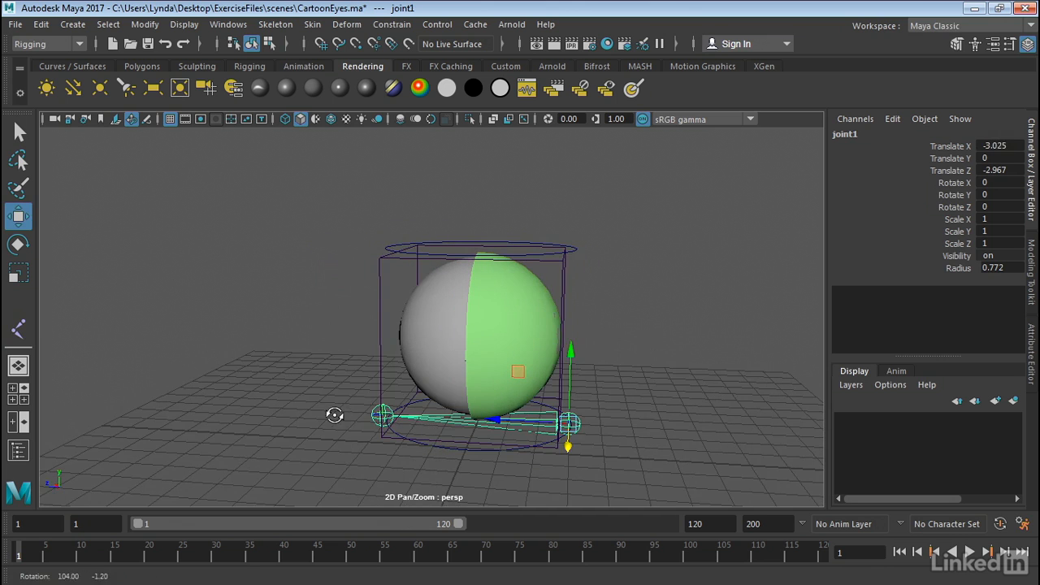
Duplicate the lower joint chain and raise the copy to Y about 5.86 above the eye
click(41, 24)
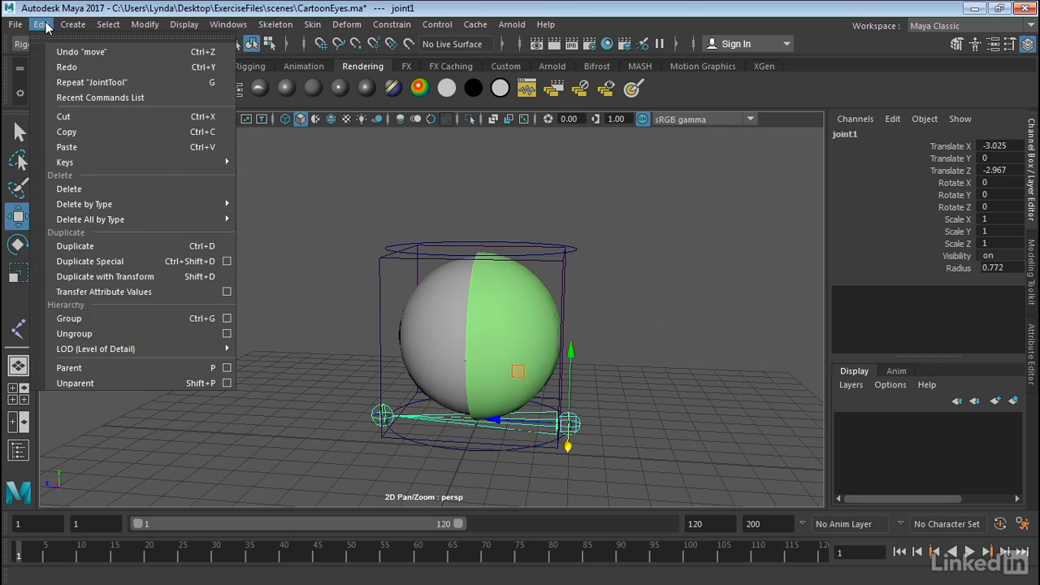
click(98, 246)
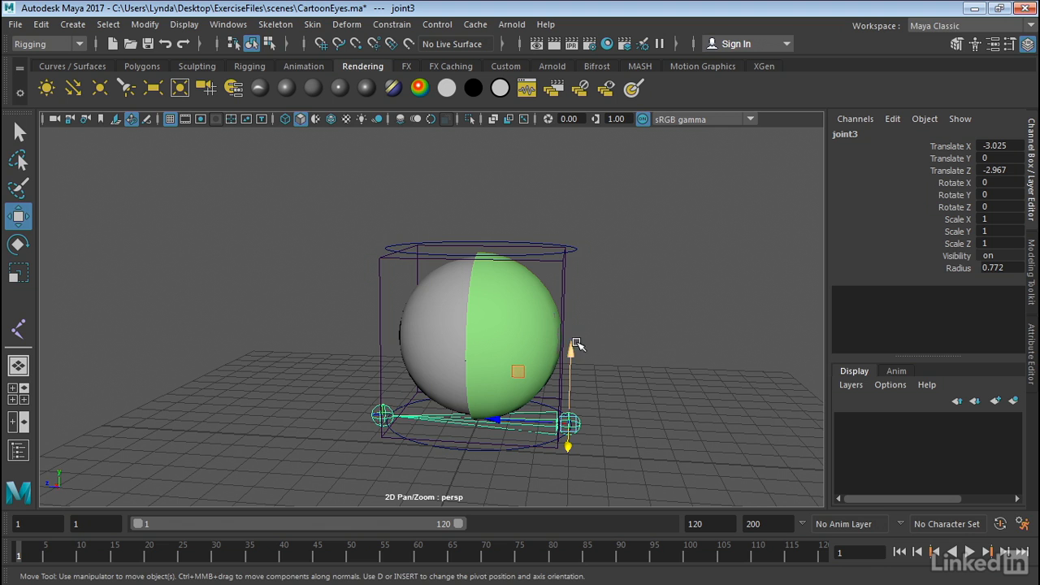
drag(576, 349, 590, 166)
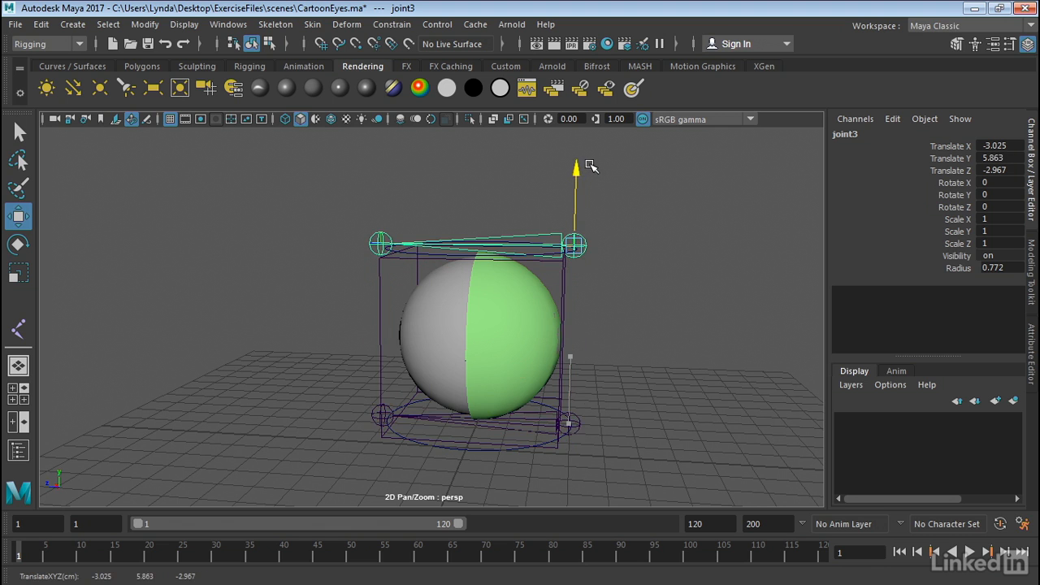
click(632, 284)
Open the Outliner, narrow its window and place it beside the eye so both stay in view
alt+drag(638, 289, 763, 308)
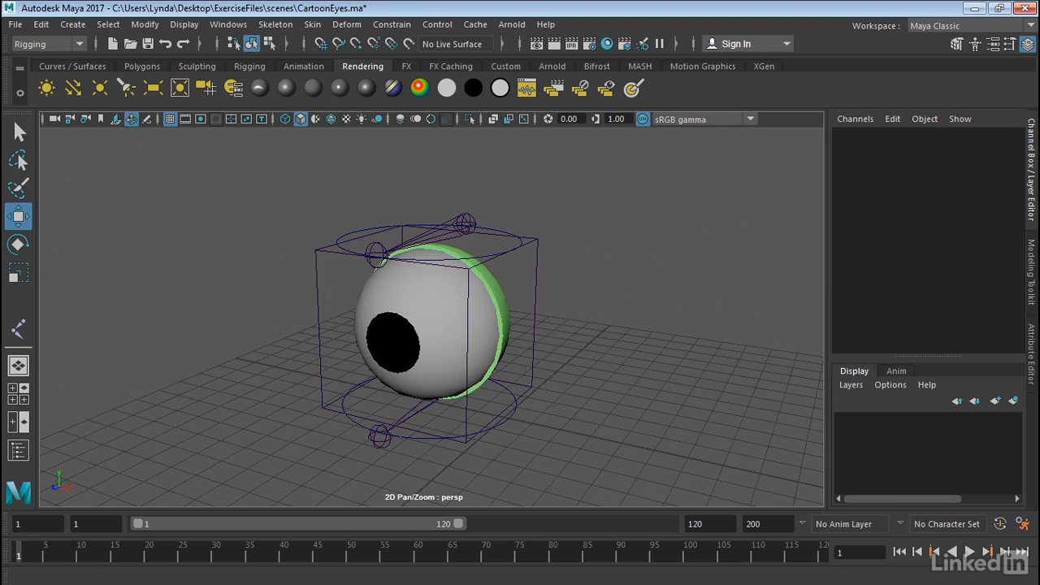
click(229, 25)
click(294, 182)
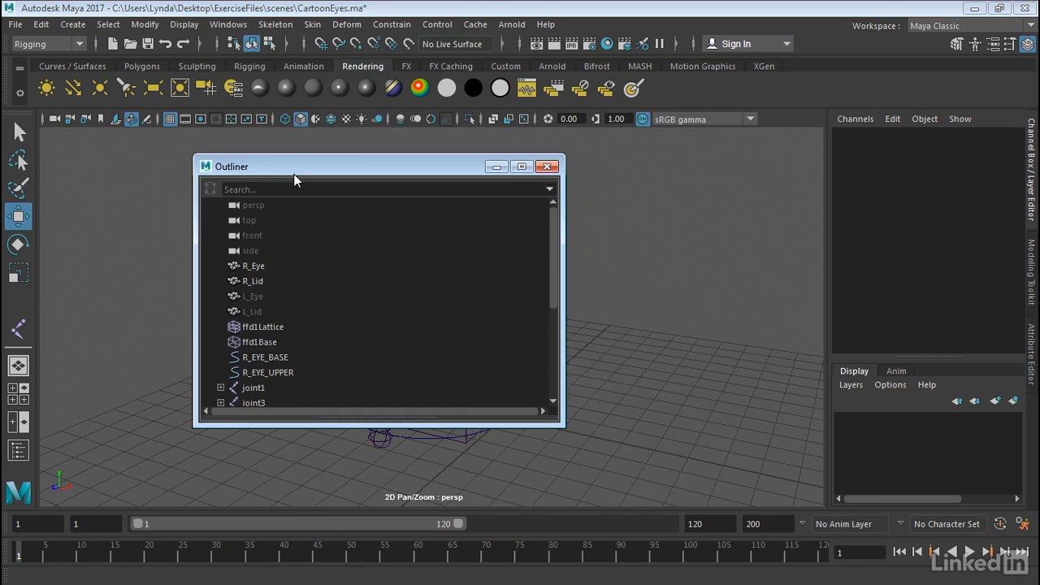
drag(294, 173, 135, 149)
alt+middle_drag(243, 236, 429, 239)
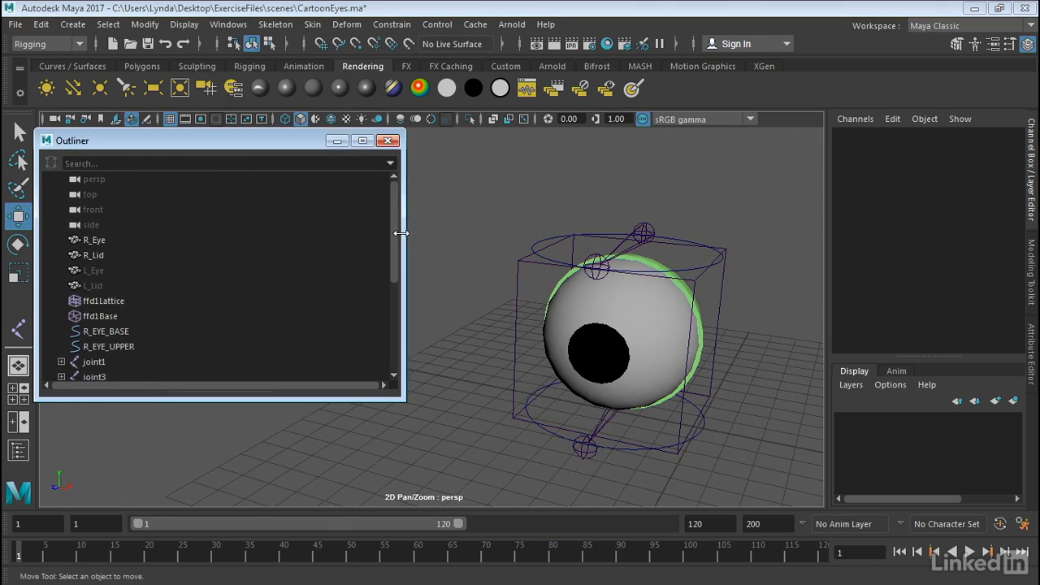
drag(401, 233, 249, 244)
Bind the eye's lattice to both joint chains, joint1 and joint3, with Bind Skin
scroll(138, 285, down, 4)
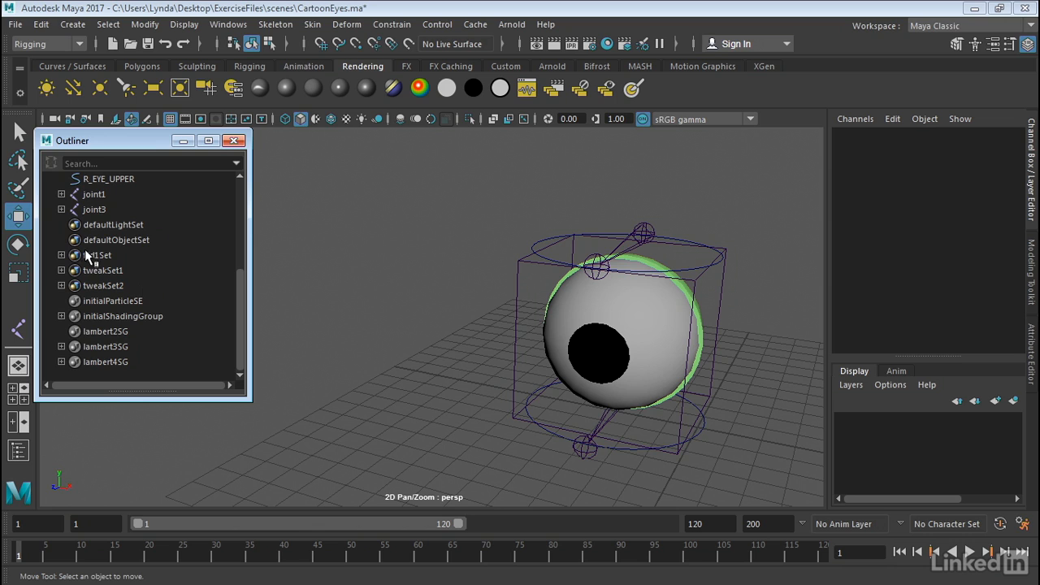
click(96, 195)
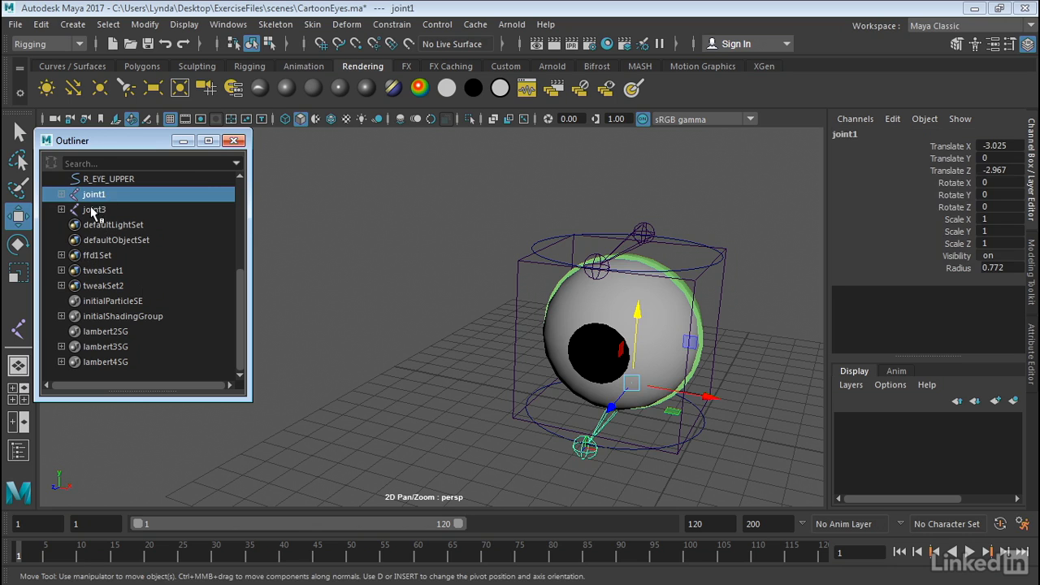
click(95, 210)
scroll(126, 230, up, 3)
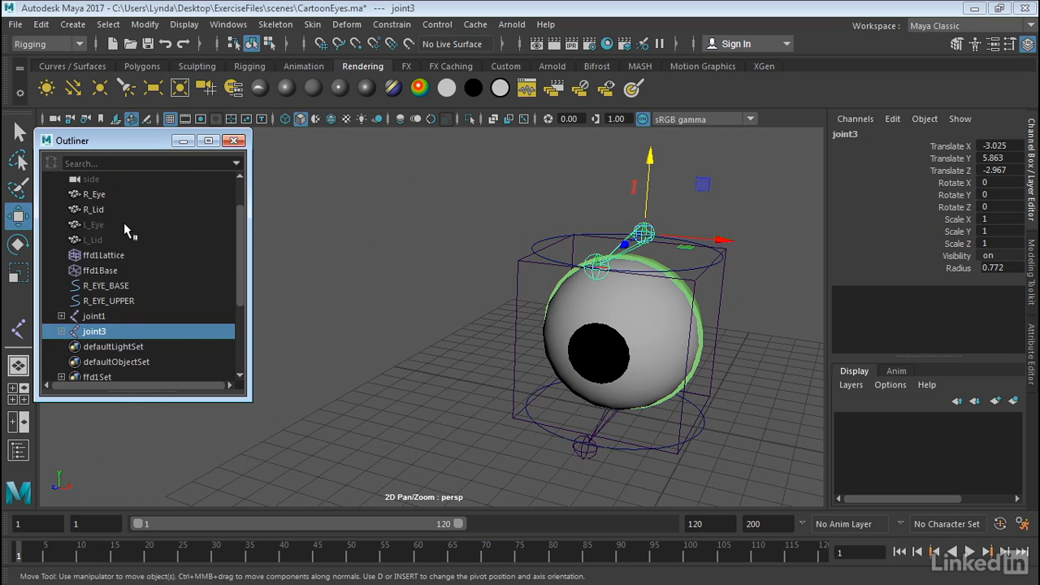
ctrl+click(121, 315)
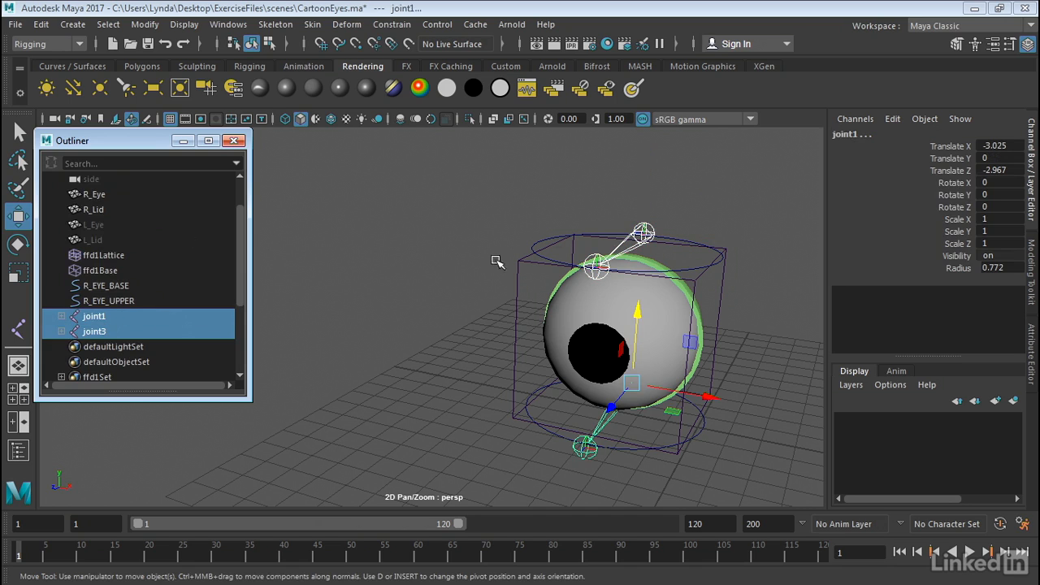
shift+click(741, 288)
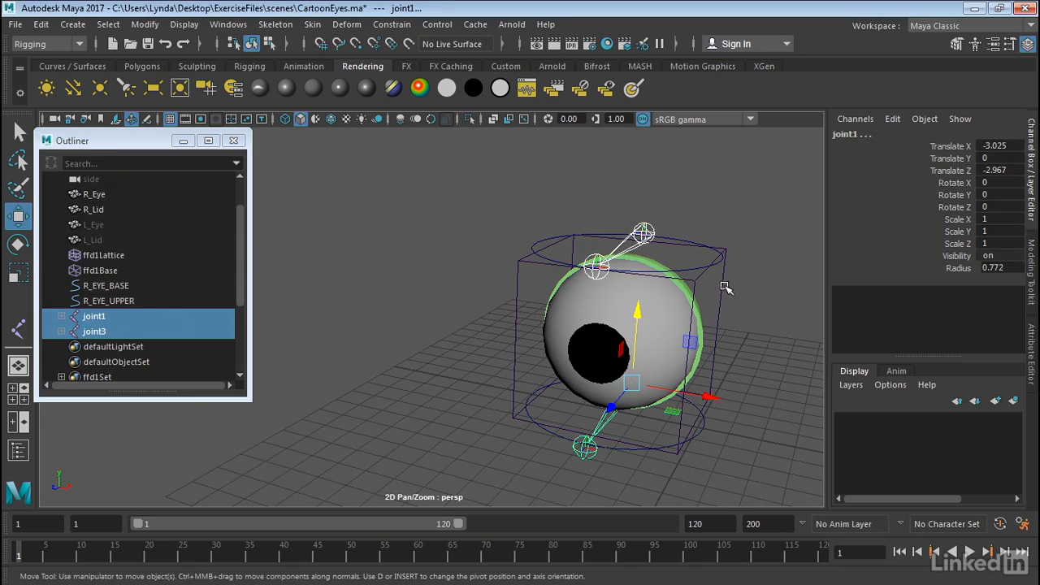
shift+click(725, 287)
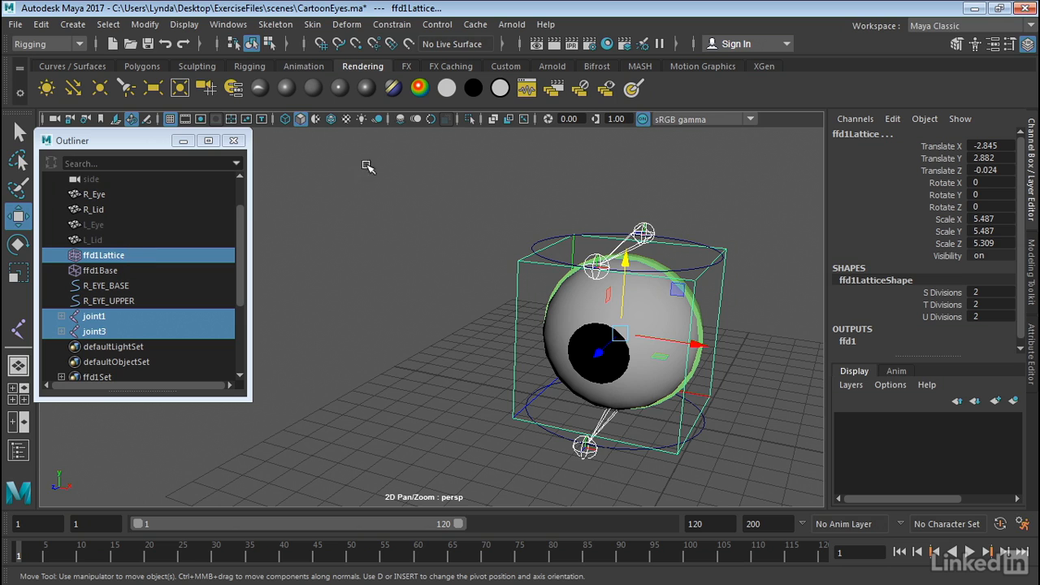
click(306, 26)
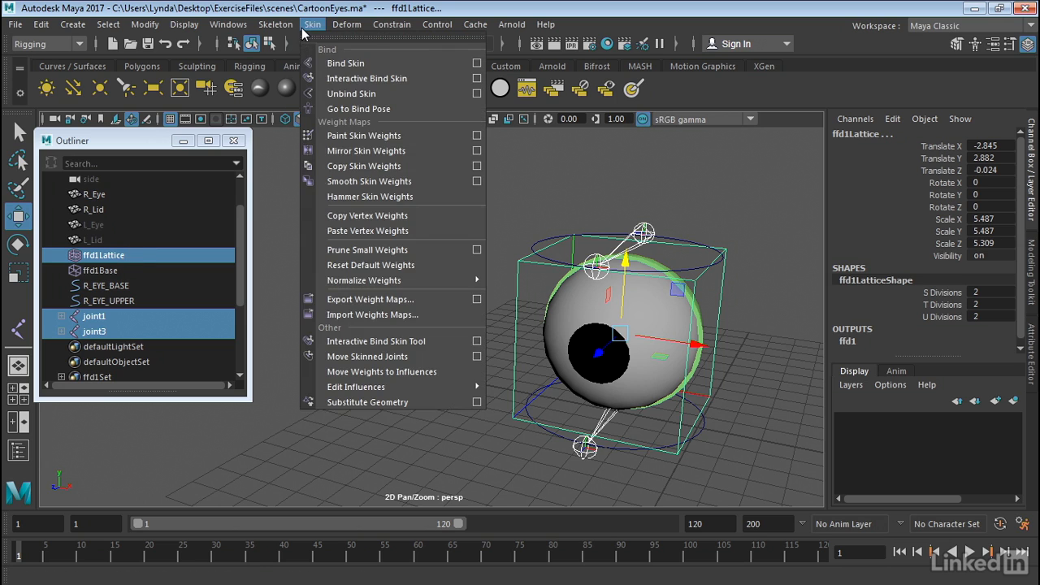
click(355, 70)
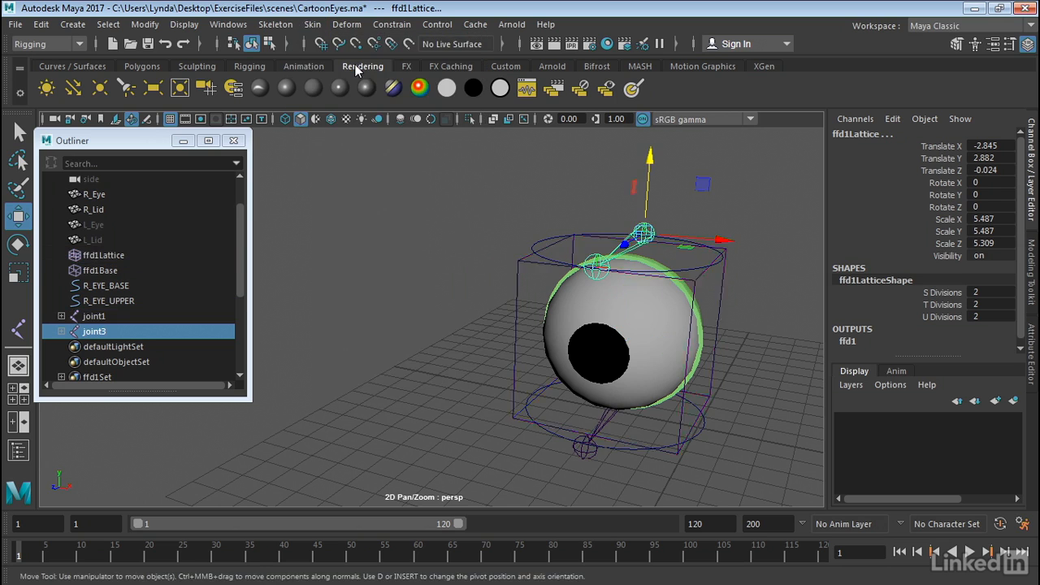
Test the upper joint chain by moving it sideways to about X -4.82, and undo the move
click(700, 184)
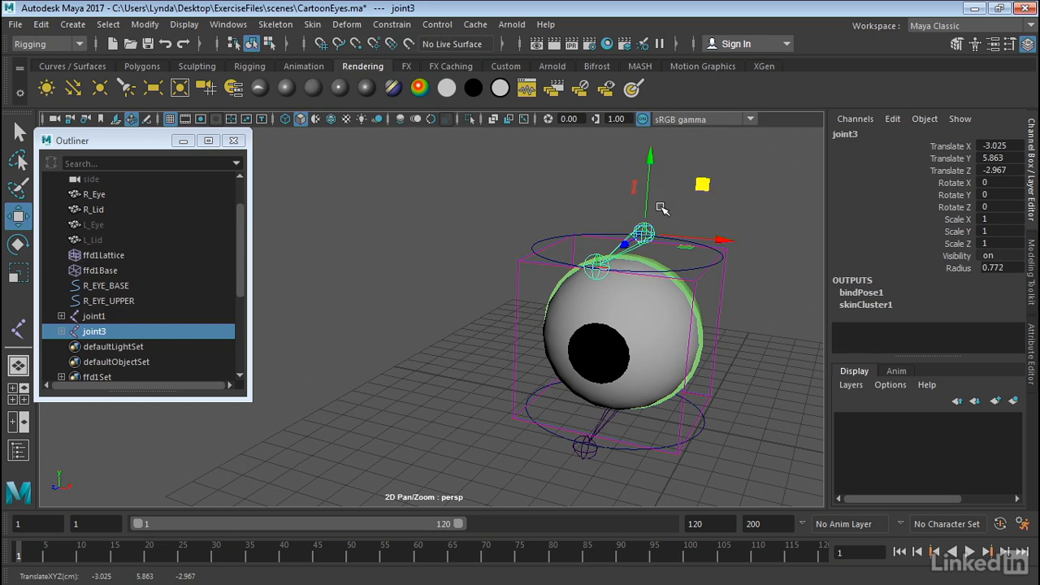
drag(702, 187, 653, 182)
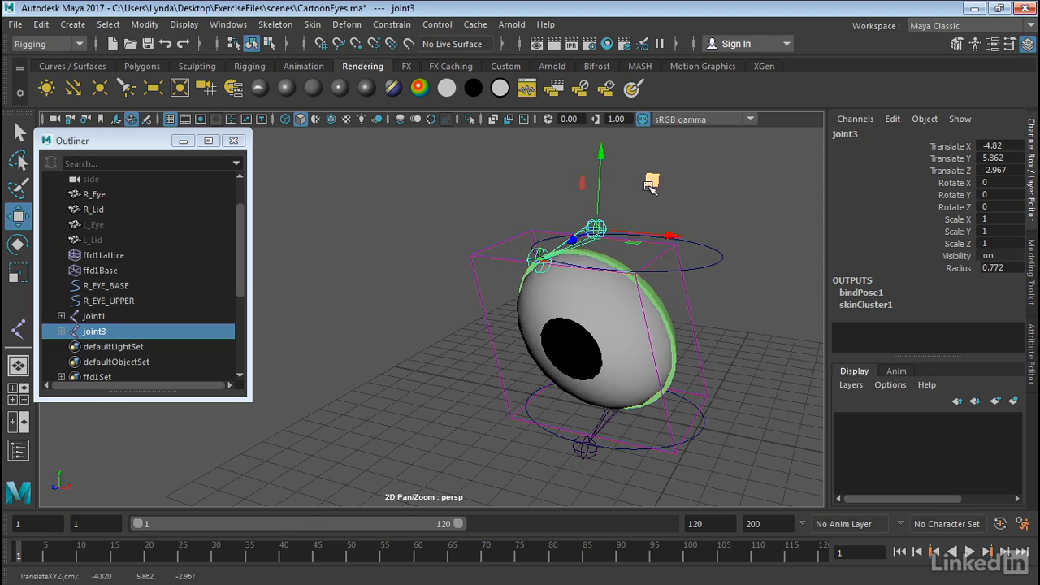
key(ctrl+z)
Test the lower joint chain by moving it down to about Y -0.97, and undo the move
alt+drag(739, 393, 491, 301)
click(680, 415)
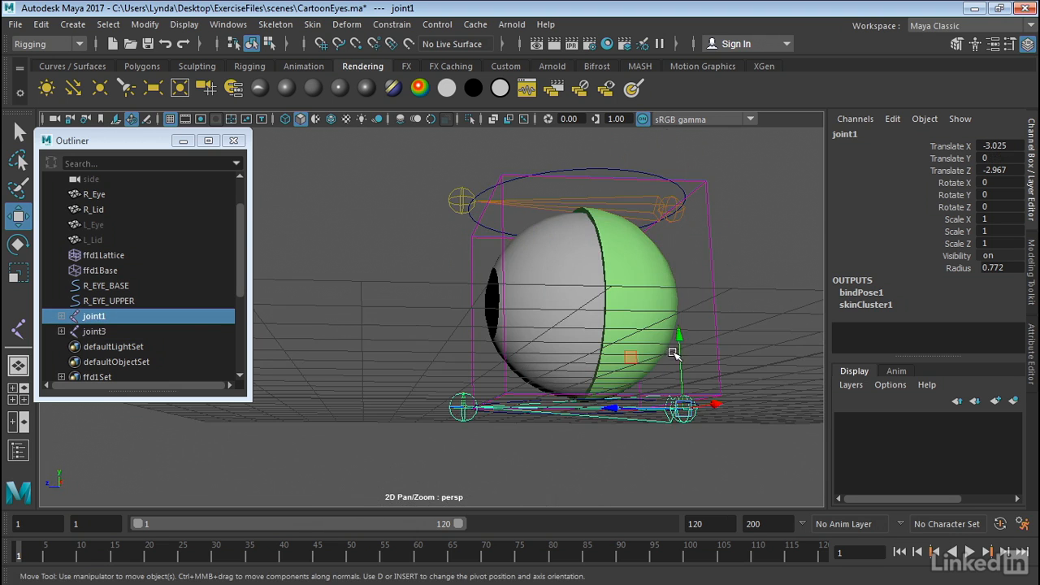
drag(679, 349, 699, 382)
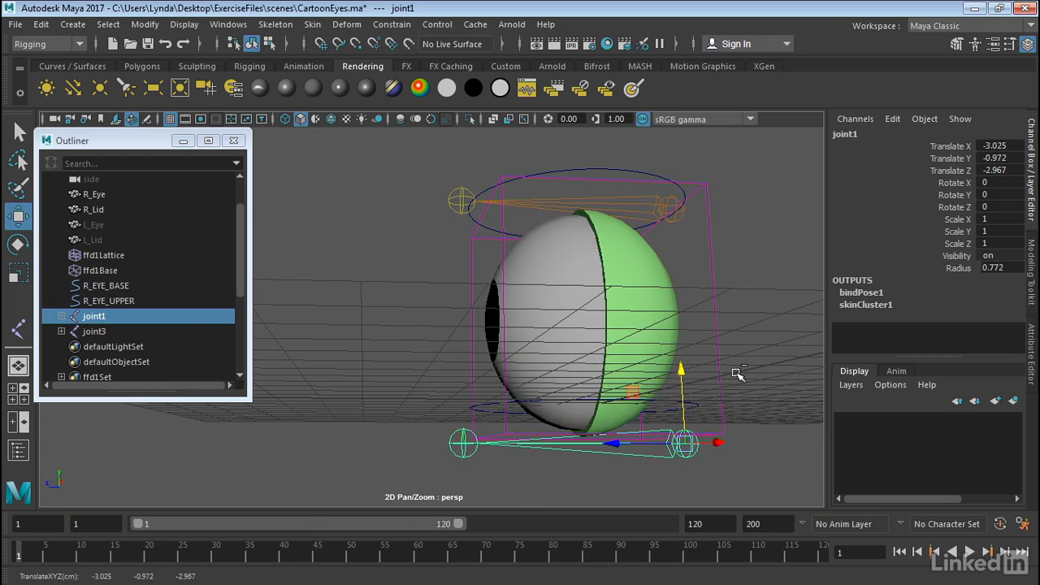
key(ctrl+z)
alt+drag(753, 328, 706, 342)
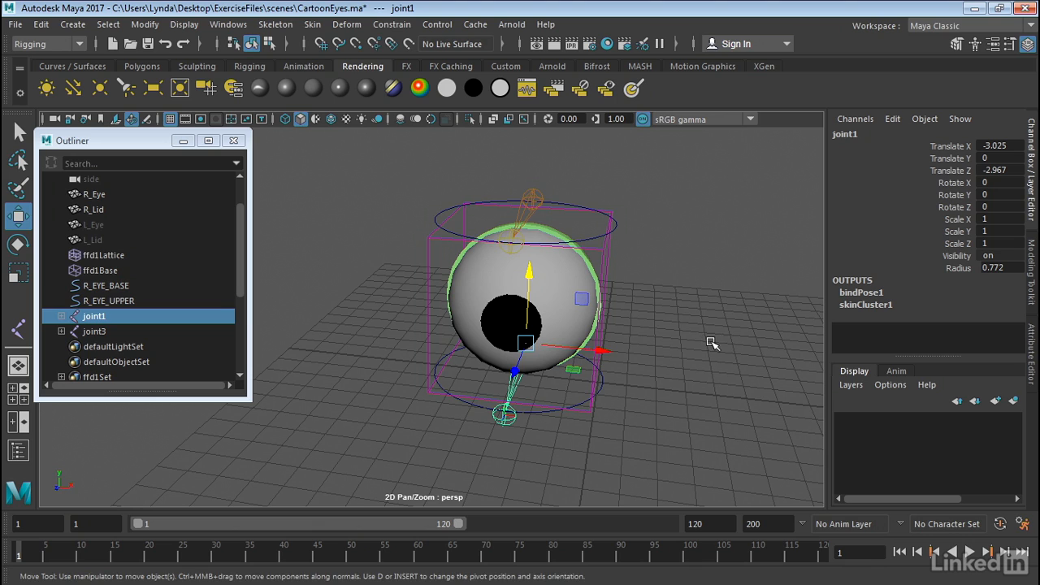
Parent joint1 under the R_EYE_BASE circle and joint3 under the R_EYE_UPPER circle
click(530, 197)
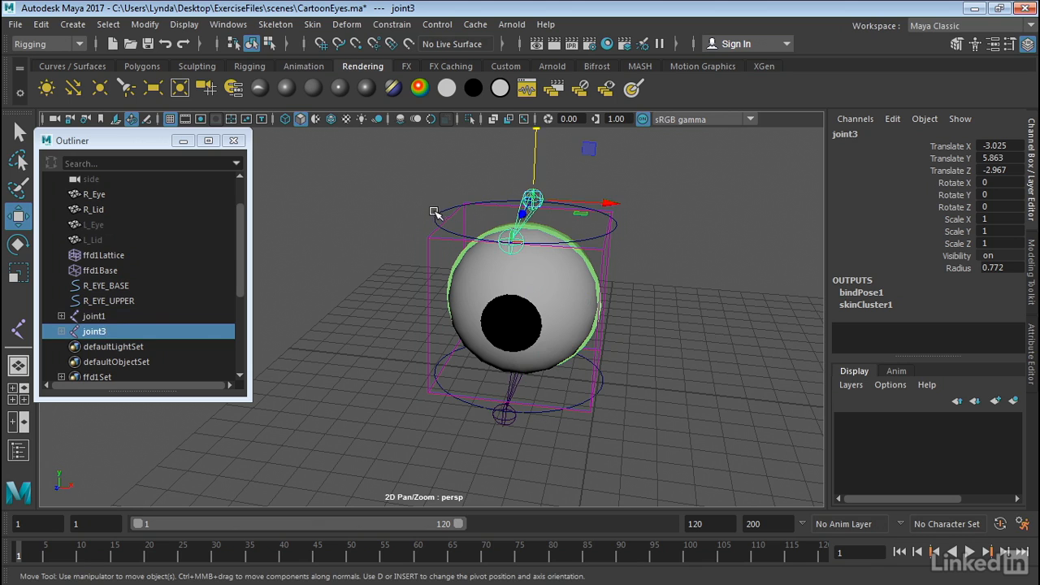
click(118, 288)
click(115, 300)
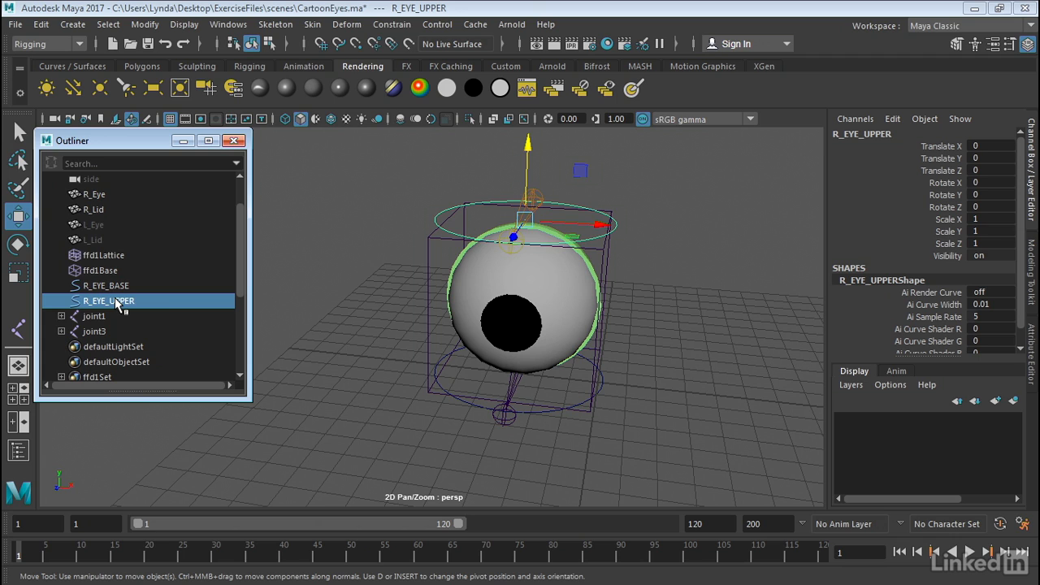
click(96, 319)
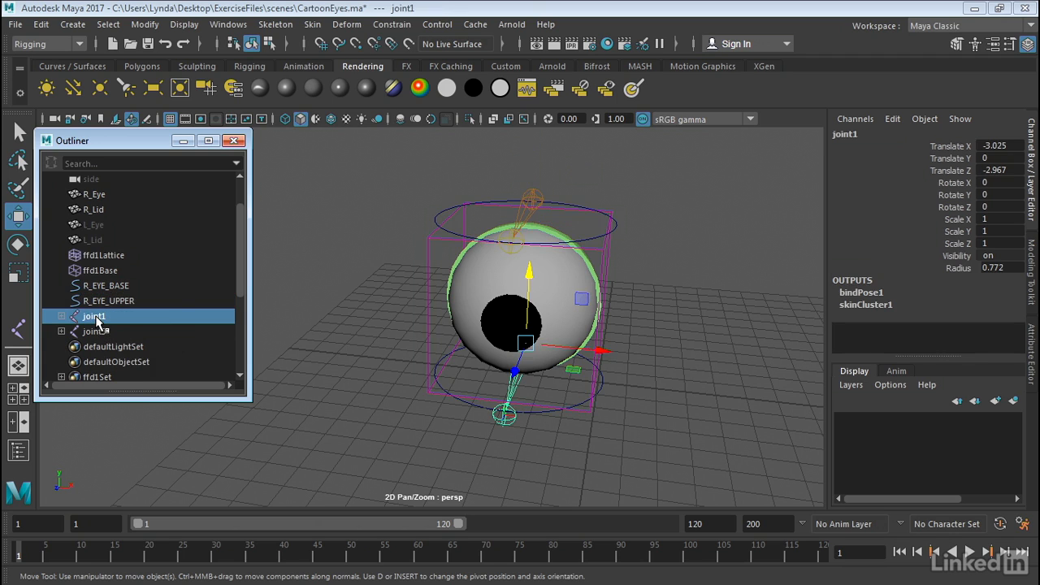
drag(96, 320, 130, 284)
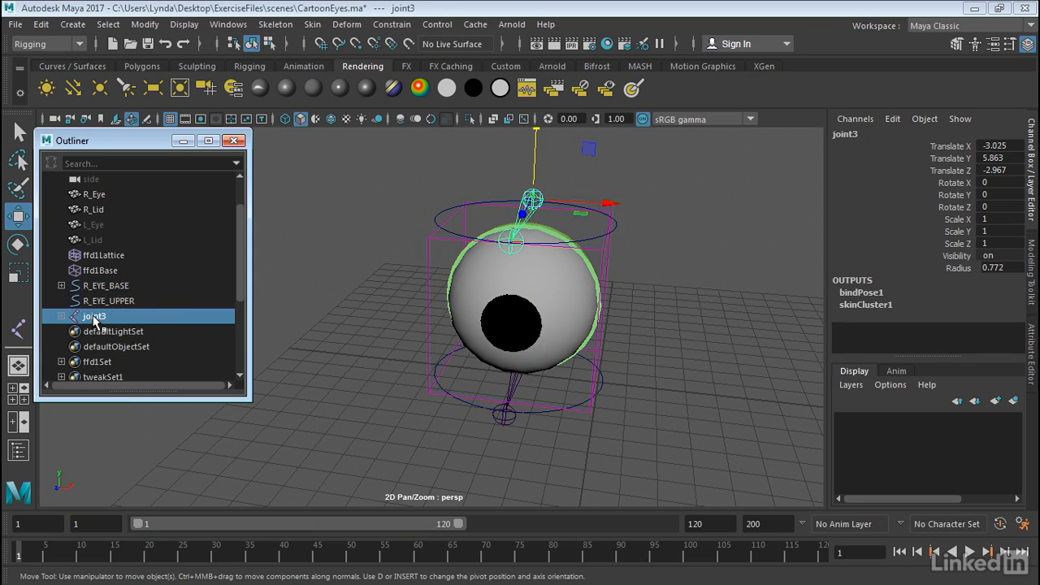
drag(94, 320, 115, 301)
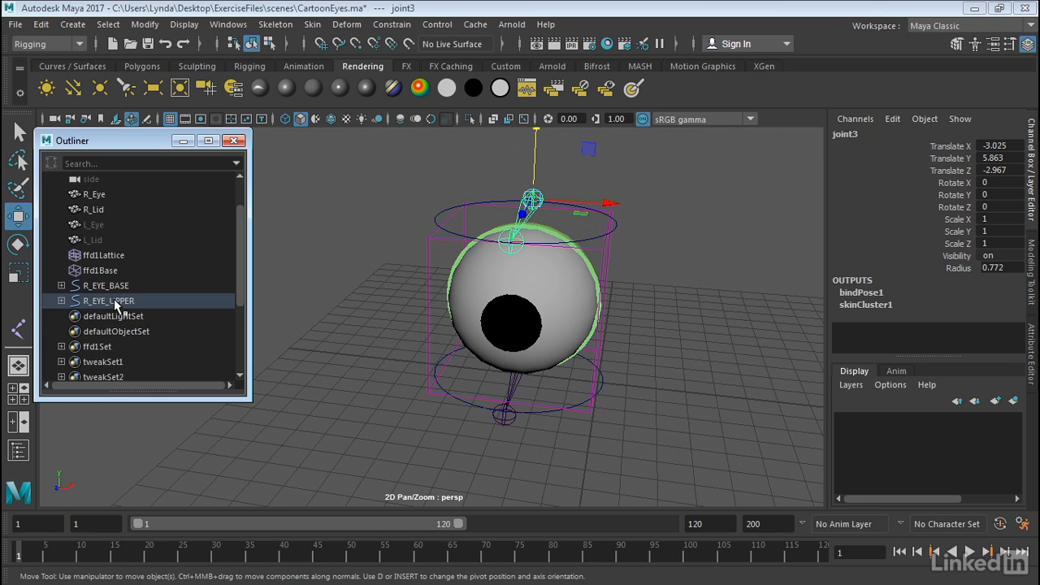
click(388, 197)
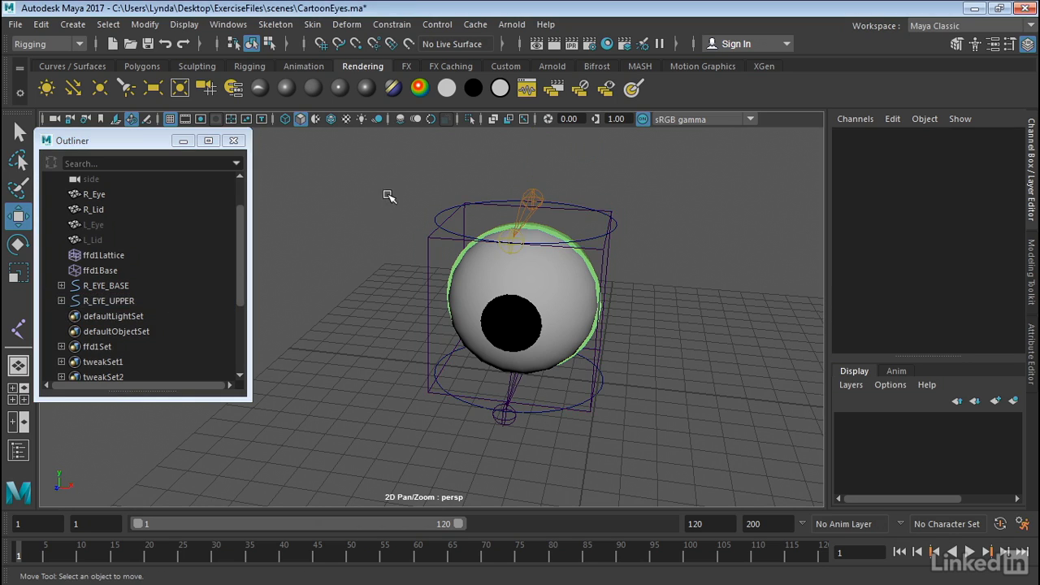
Try moving the R_EYE_UPPER control circle to about X 2.49, Y 0.5 to skew the eye
click(619, 223)
alt+drag(623, 226, 652, 254)
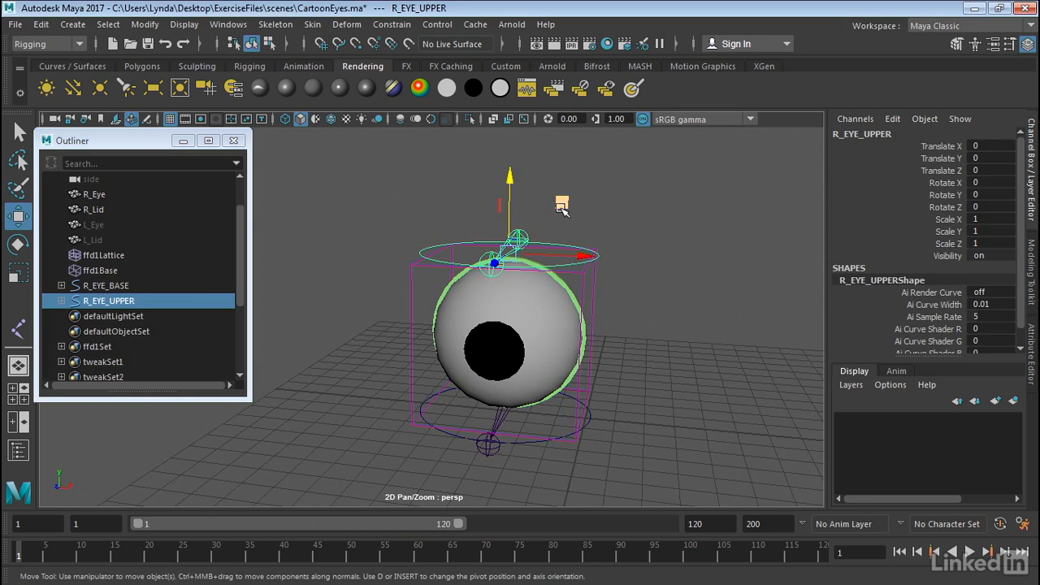
drag(562, 209, 636, 190)
Try scaling the R_EYE_UPPER circle, including to about X 0.34, Y and Z 0.79, and undo every scale and move made to it
key(r)
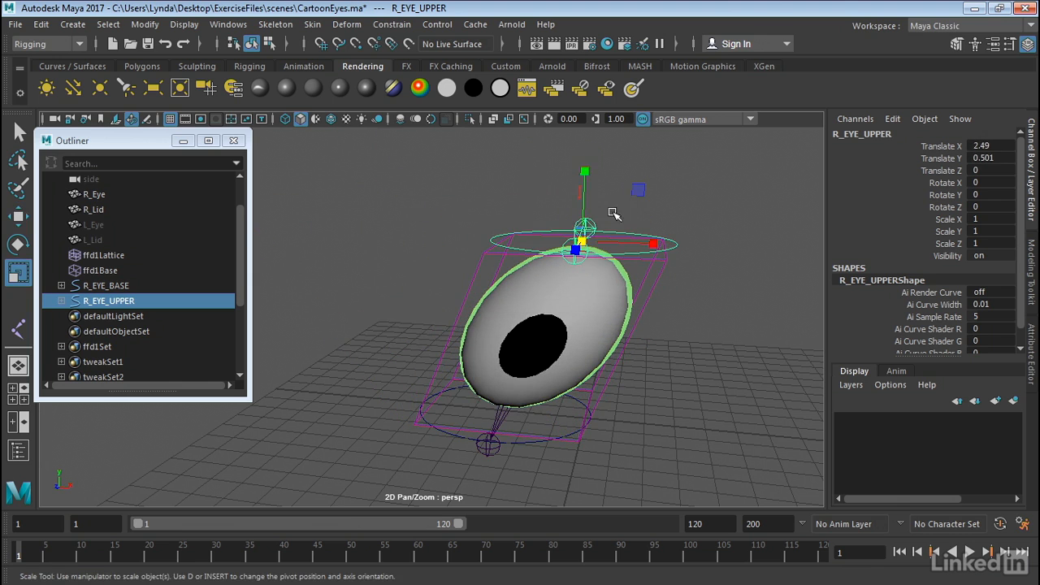
drag(581, 241, 469, 265)
drag(570, 269, 571, 267)
key(ctrl+z)
drag(672, 266, 636, 258)
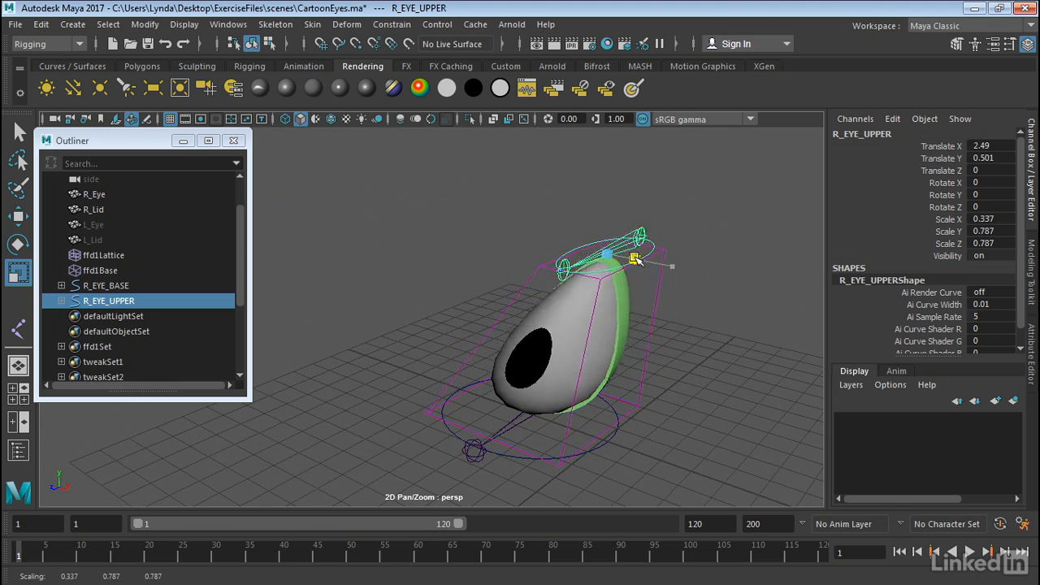
key(ctrl+z)
drag(615, 181, 612, 200)
key(ctrl+z)
alt+drag(699, 223, 729, 232)
key(ctrl+z)
key(ctrl+z)
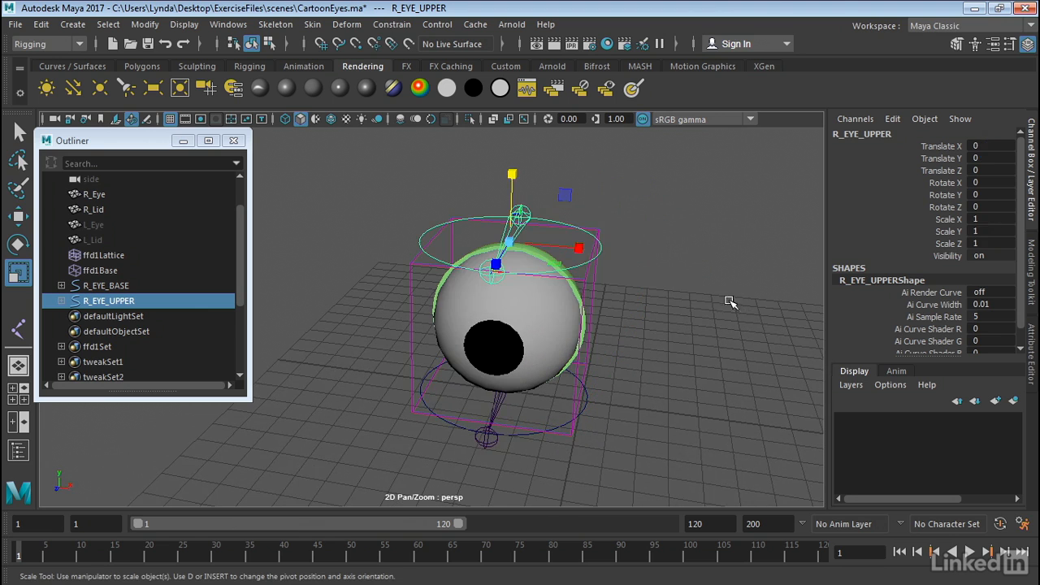
click(658, 281)
alt+drag(657, 281, 615, 284)
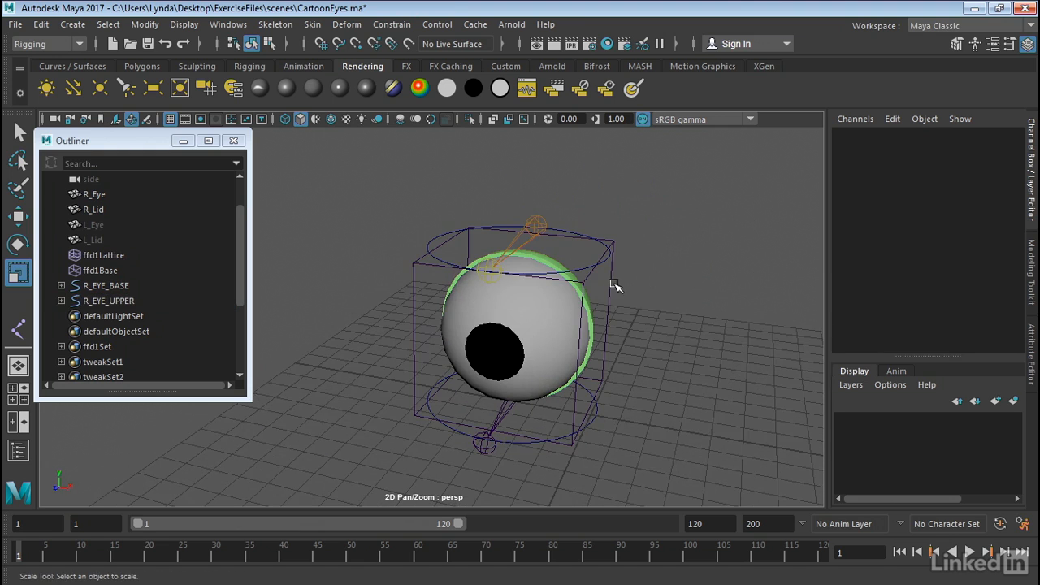
Hide ffd1Lattice, ffd1Base and both joint chains, leaving the control circles and eye geometry shown
drag(109, 256, 110, 270)
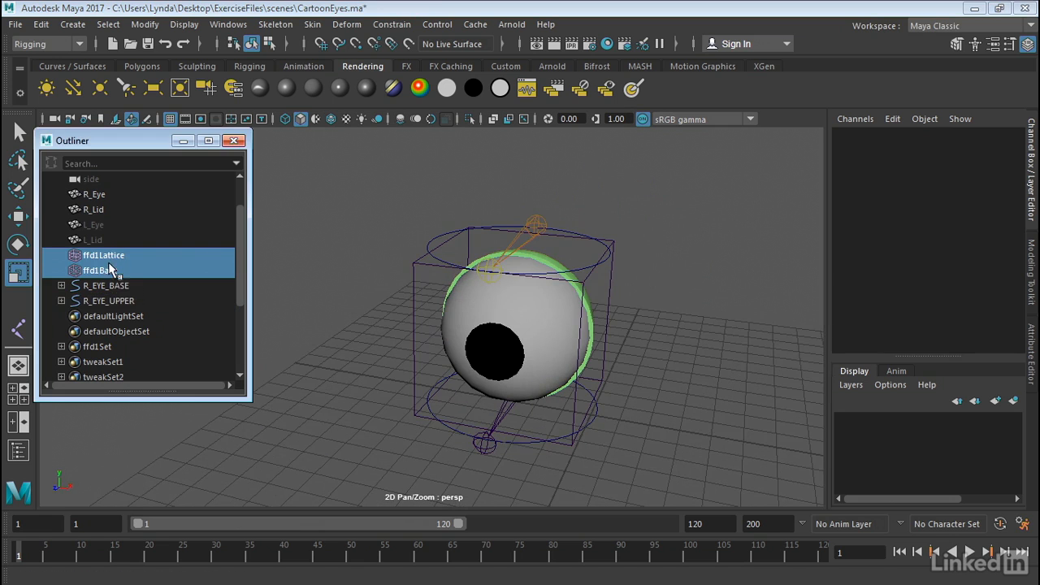
click(533, 236)
click(502, 416)
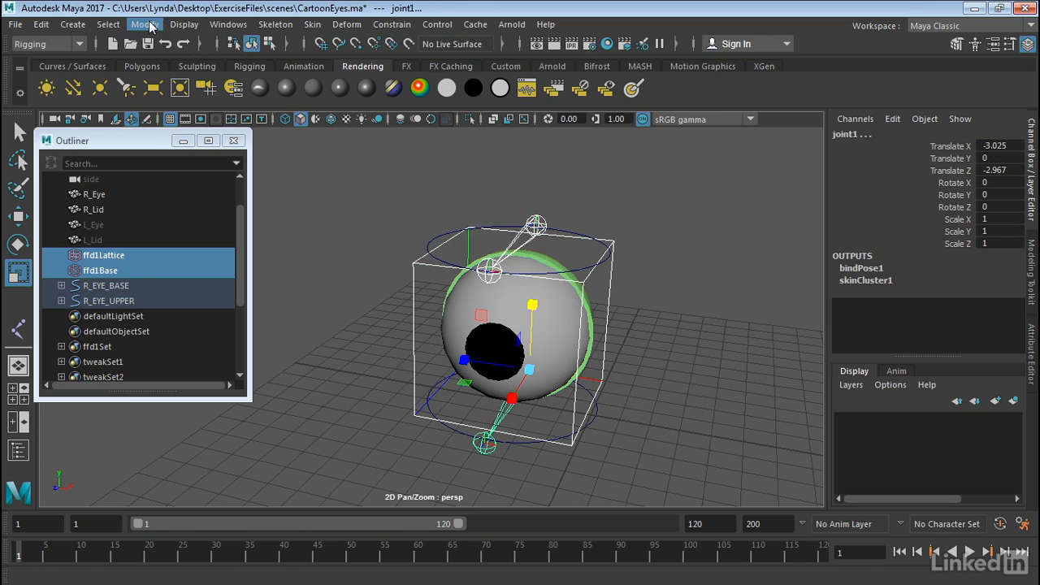
click(149, 27)
mouse_move(184, 25)
mouse_move(325, 120)
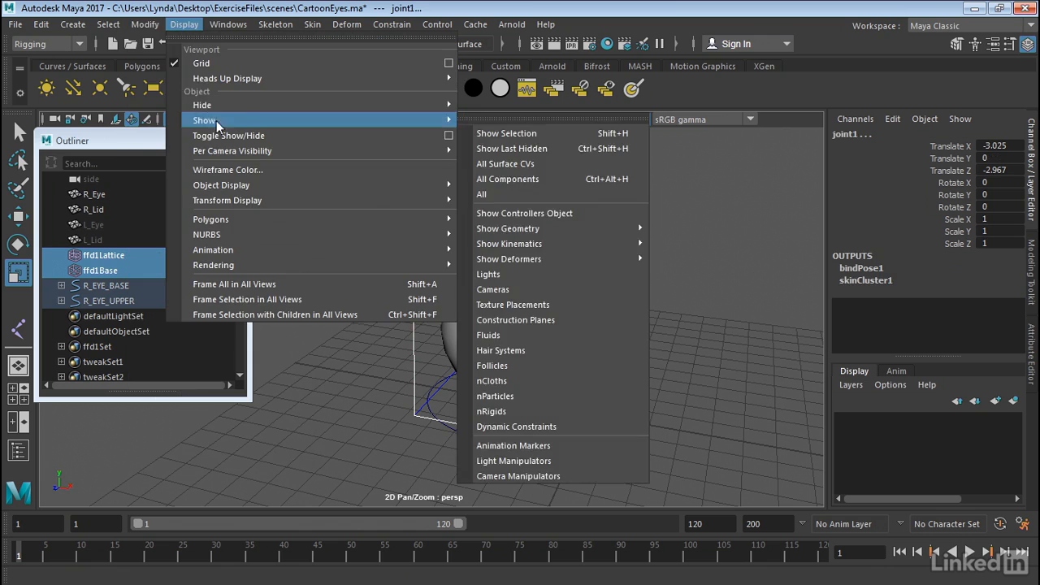
mouse_move(438, 105)
click(493, 119)
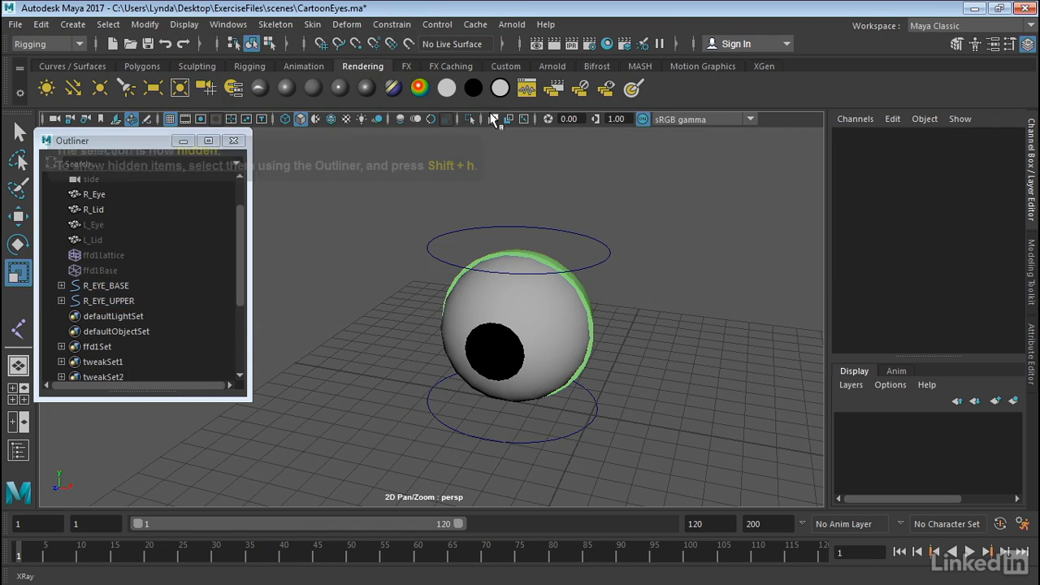
Test closing the R_Lid eyelid by rotating it to about 104 degrees in X, and undo the rotation
mouse_move(399, 341)
alt+mouse_down()
mouse_move(420, 339)
mouse_move(420, 360)
mouse_move(404, 344)
alt+mouse_up()
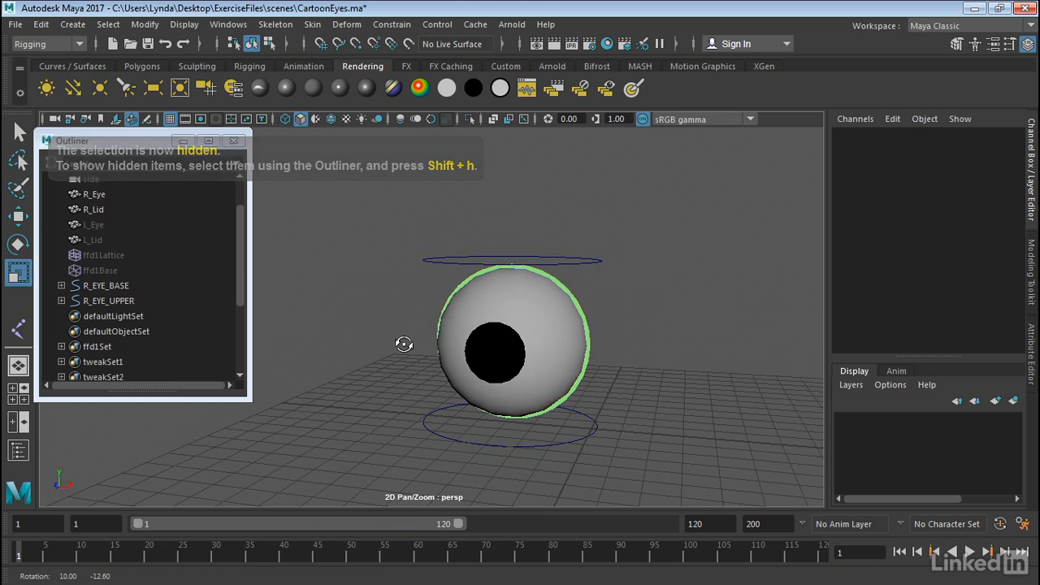
click(585, 263)
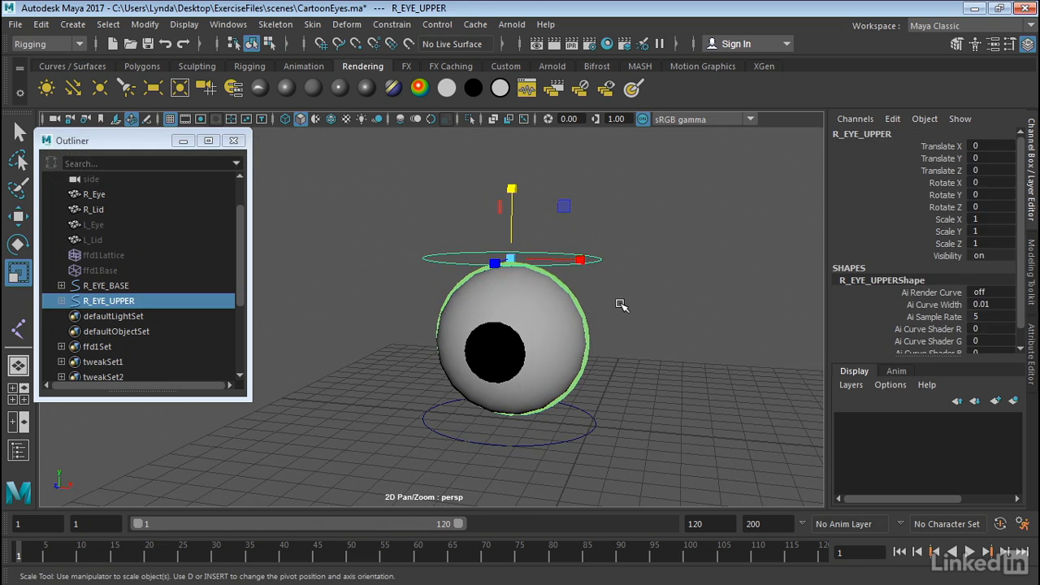
click(584, 317)
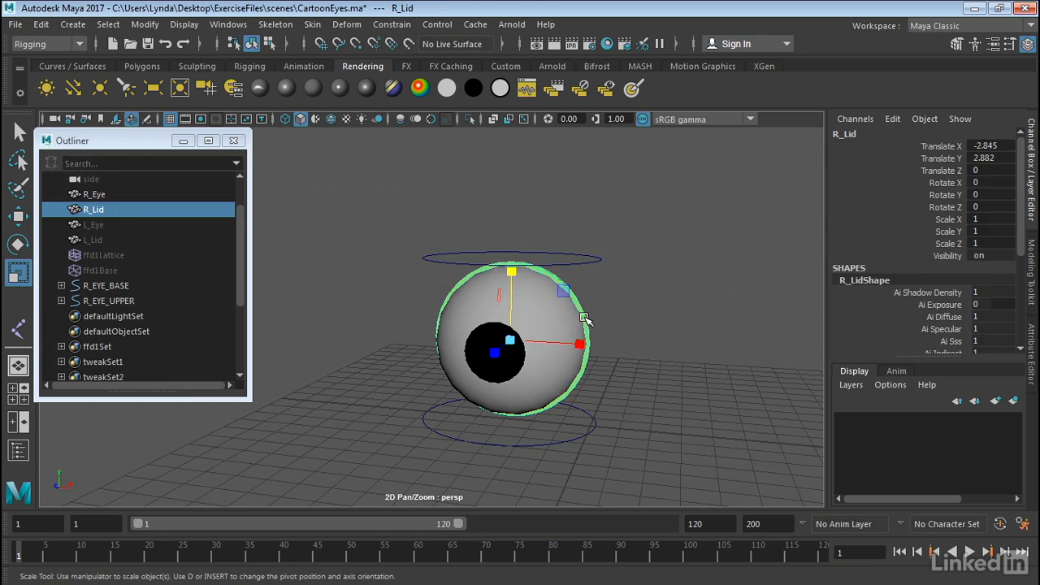
key(e)
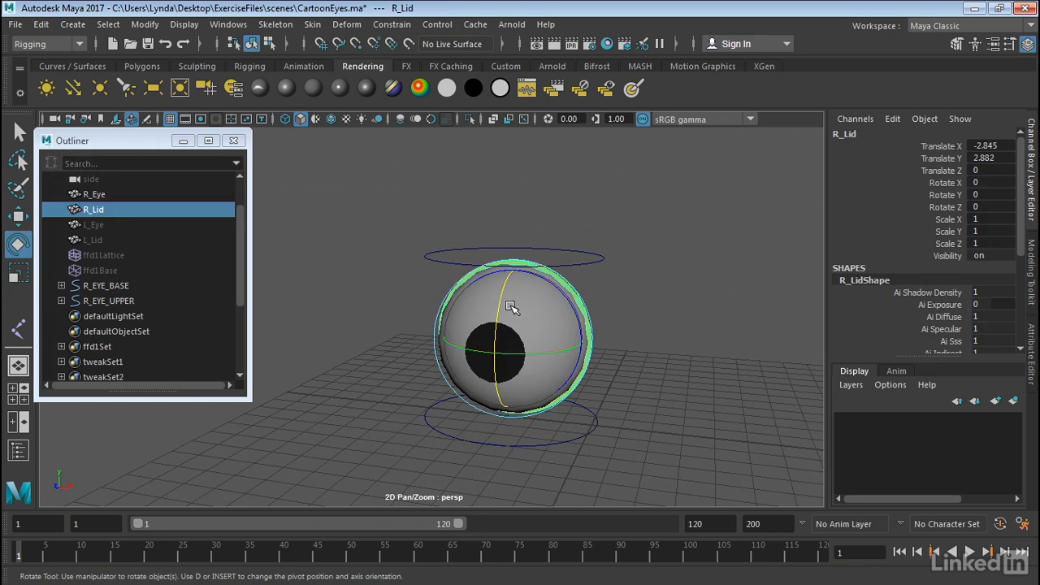
drag(501, 305, 509, 396)
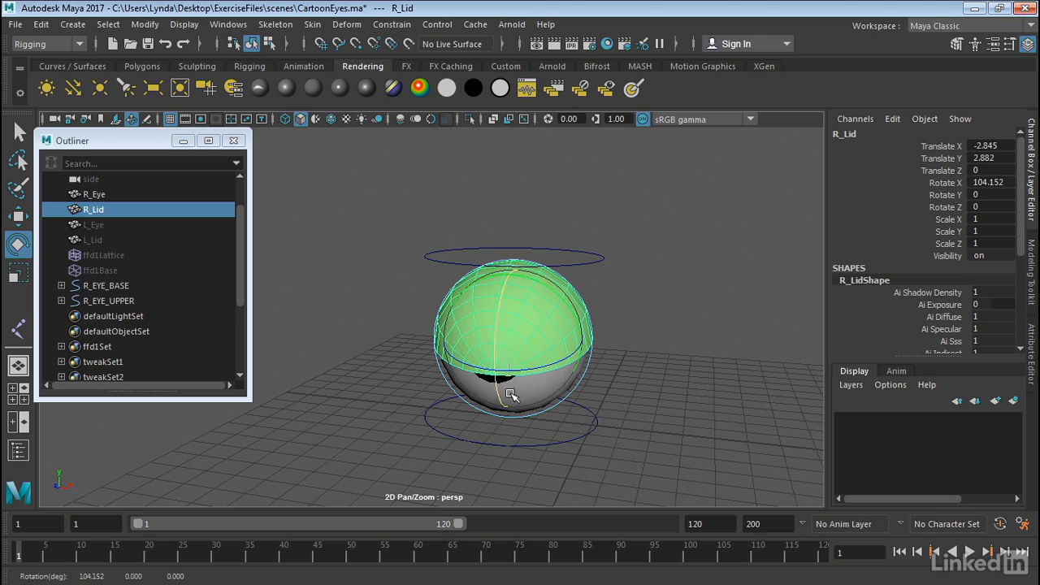
key(ctrl+z)
Move the R_EYE_BASE and R_EYE_UPPER circles together to about X 9.99, Y -0.24
click(598, 417)
key(w)
shift+click(603, 260)
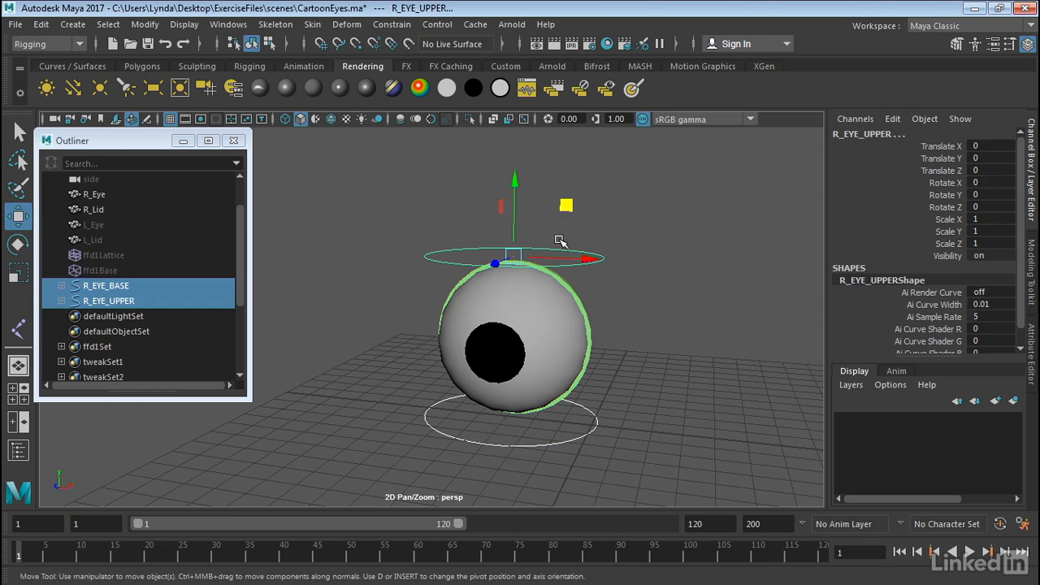
drag(564, 210, 910, 223)
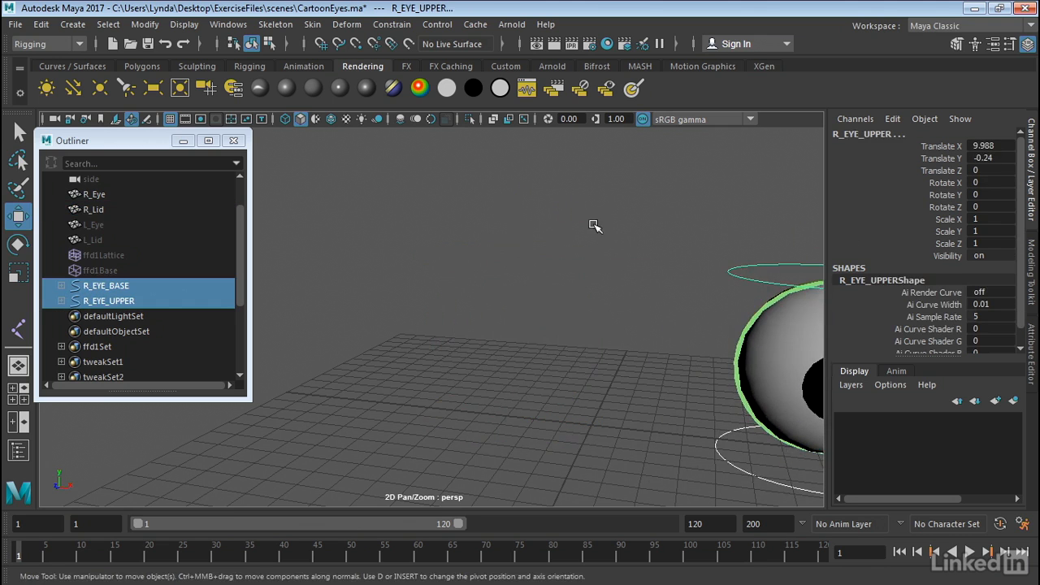
Test rotating the R_Lid eyelid to about 70 degrees in X on the displaced eye, and undo the rotation
alt+middle_drag(599, 225, 354, 174)
click(673, 301)
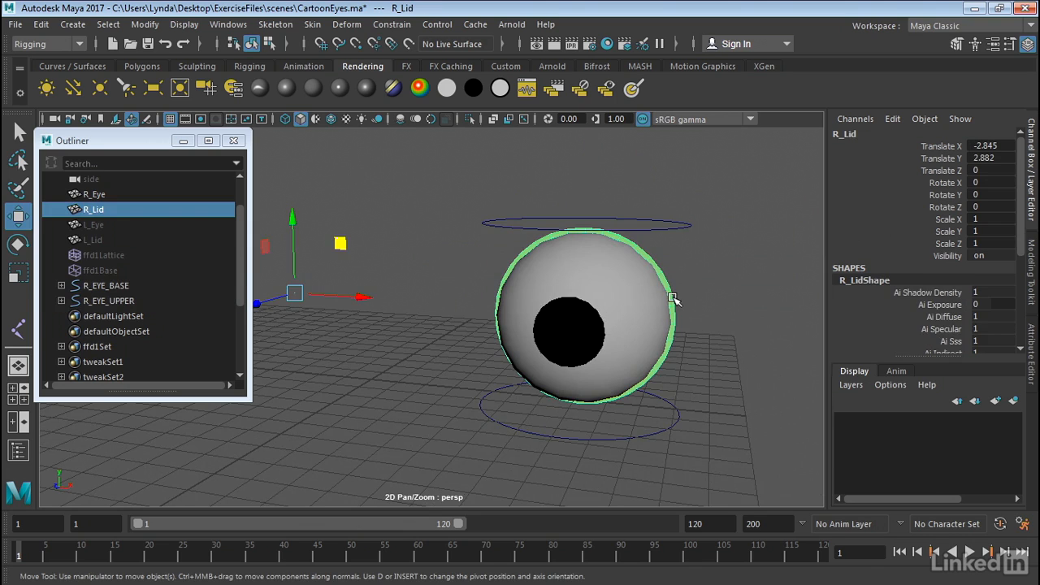
key(e)
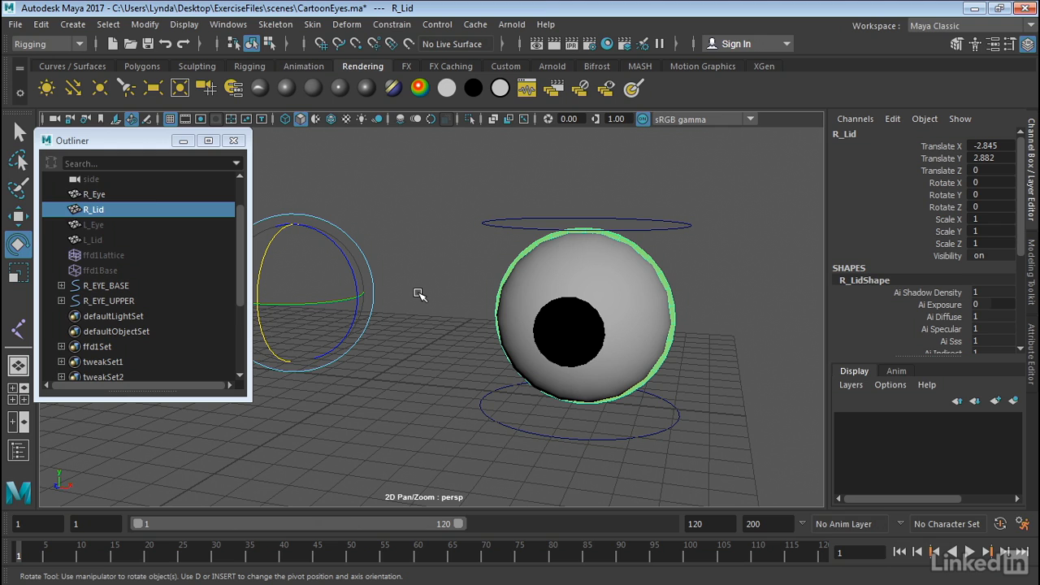
drag(271, 250, 245, 343)
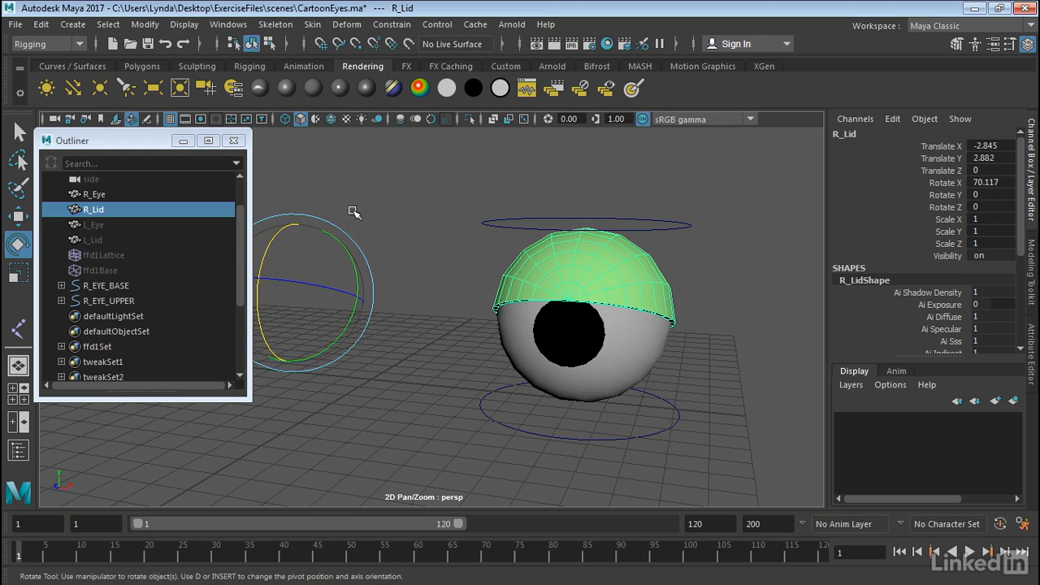
click(389, 210)
key(ctrl+z)
key(ctrl+z)
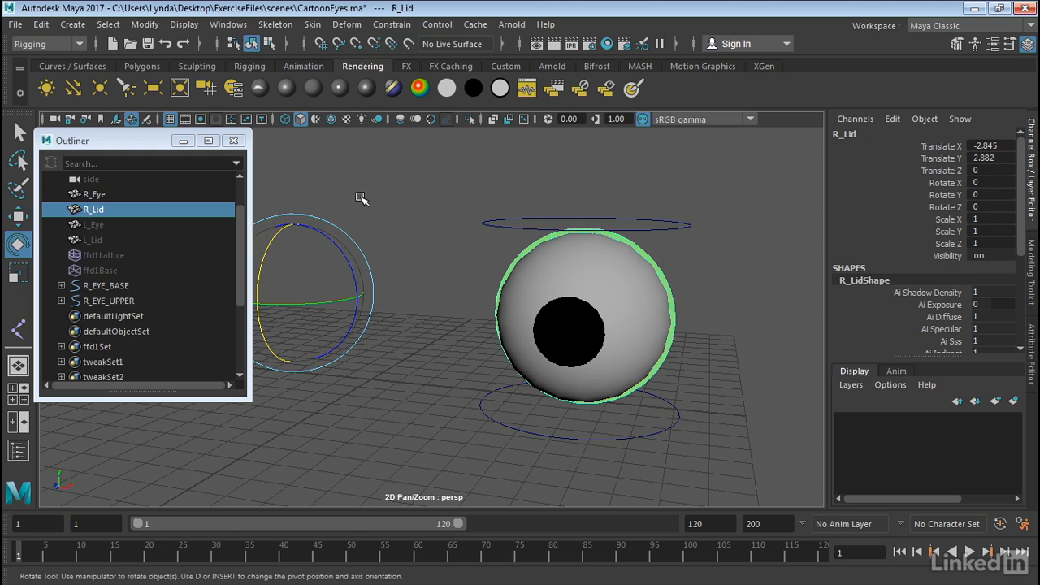
Undo the combined move of the R_EYE_BASE and R_EYE_UPPER circles and clear the selection
key(ctrl+z)
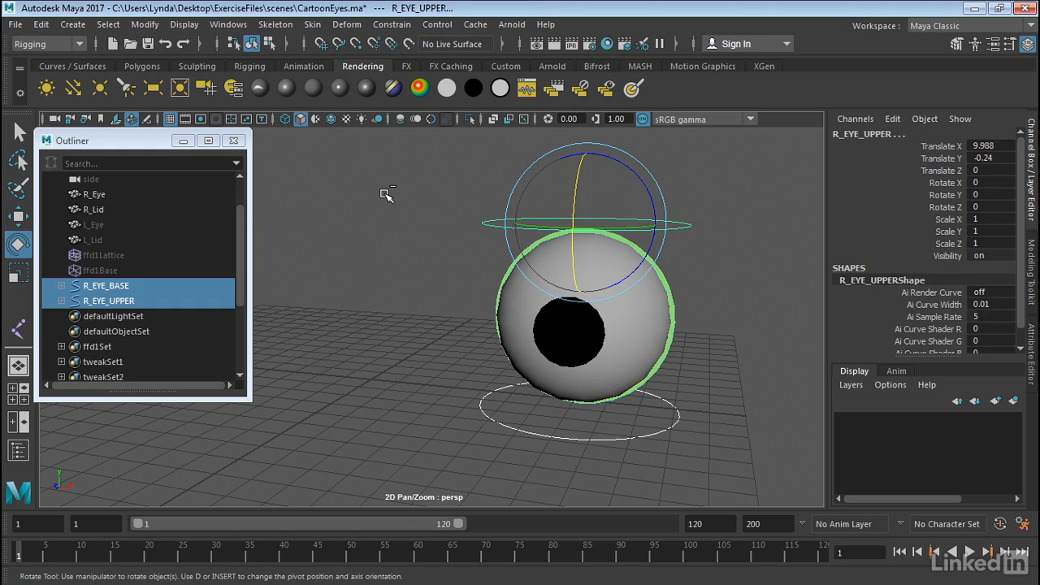
key(ctrl+z)
click(569, 302)
alt+drag(481, 217, 599, 260)
alt+middle_drag(603, 253, 617, 269)
alt+right_drag(616, 269, 642, 272)
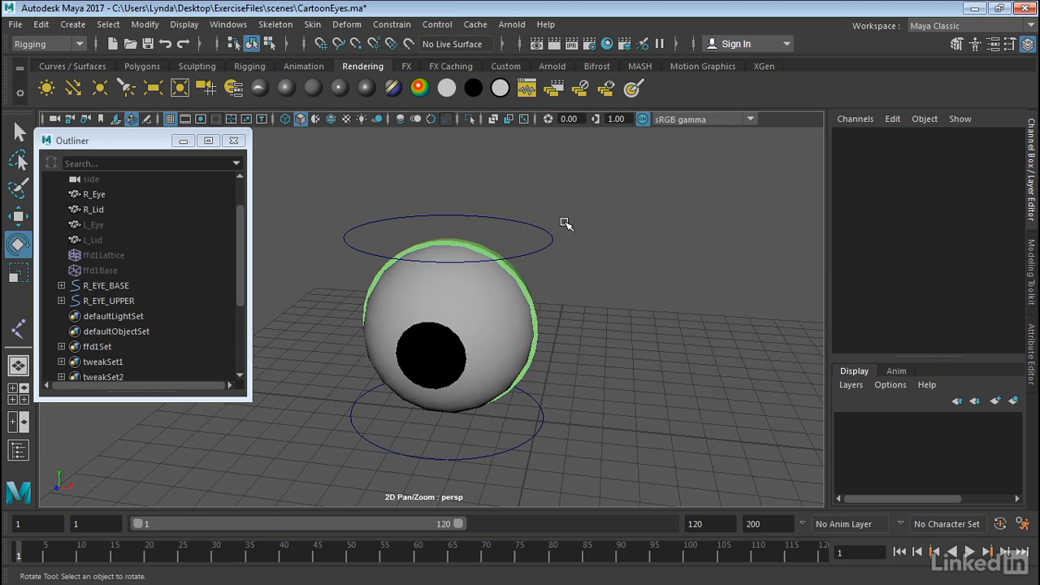
Add a keyable float attribute named Blinker to the R_EYE_UPPER circle, with minimum 0, maximum 100 and default 0
drag(560, 219, 532, 235)
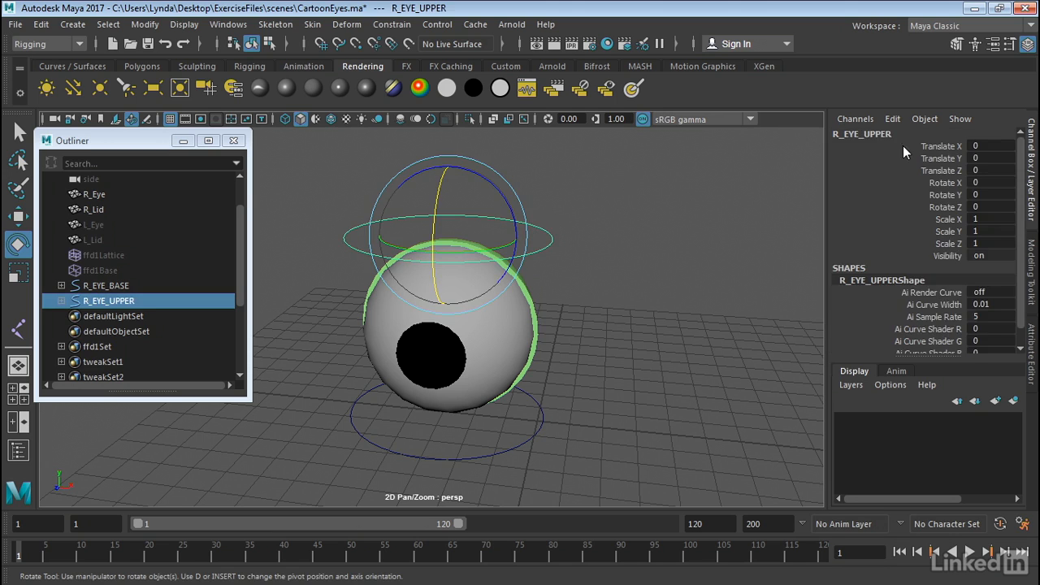
click(890, 119)
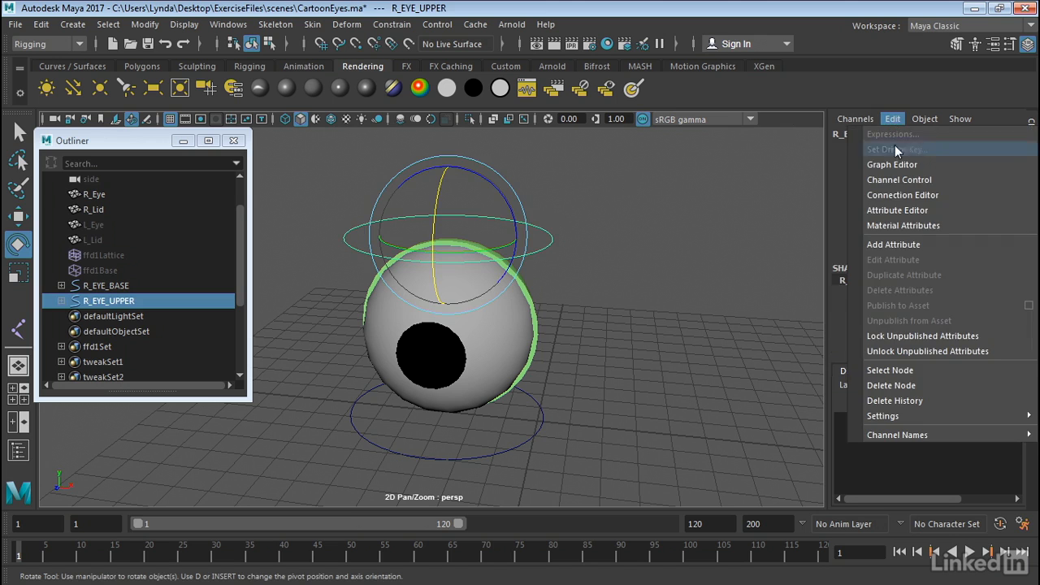
click(905, 248)
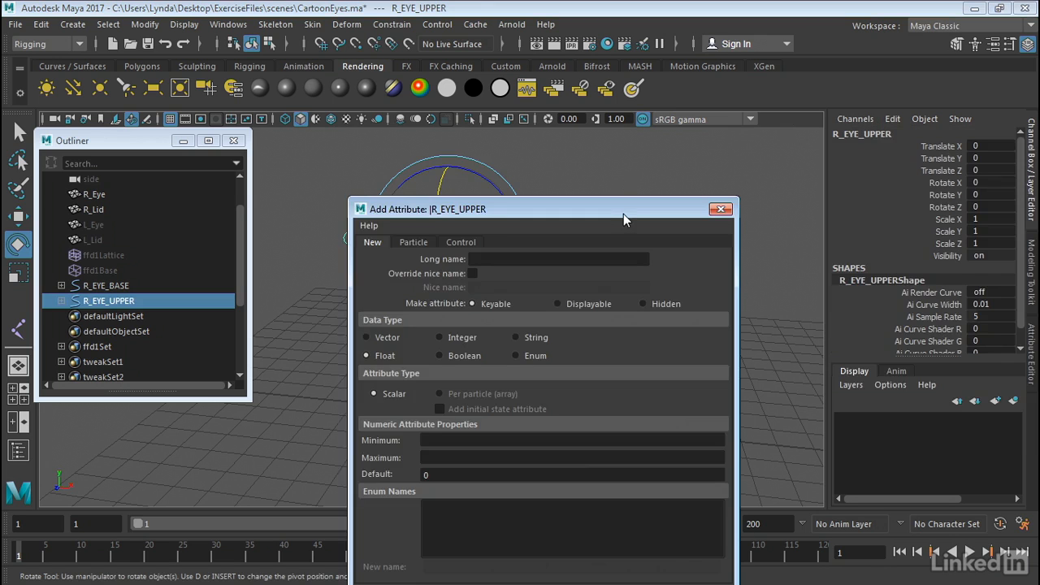
drag(623, 210, 839, 112)
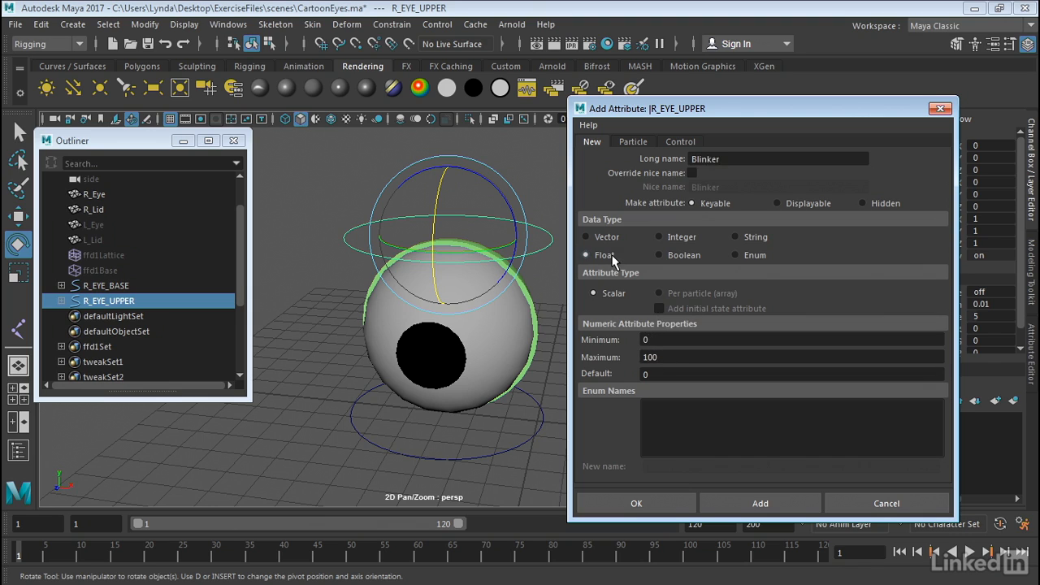
click(671, 503)
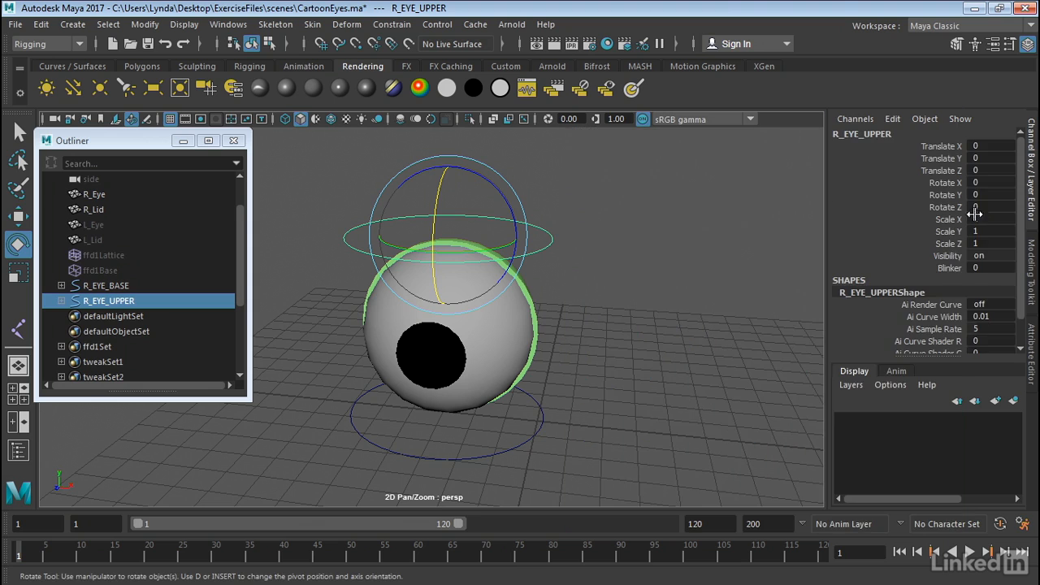
Add a keyable float attribute named Tilter to R_EYE_UPPER, with minimum -100, maximum 100 and default 0
click(949, 268)
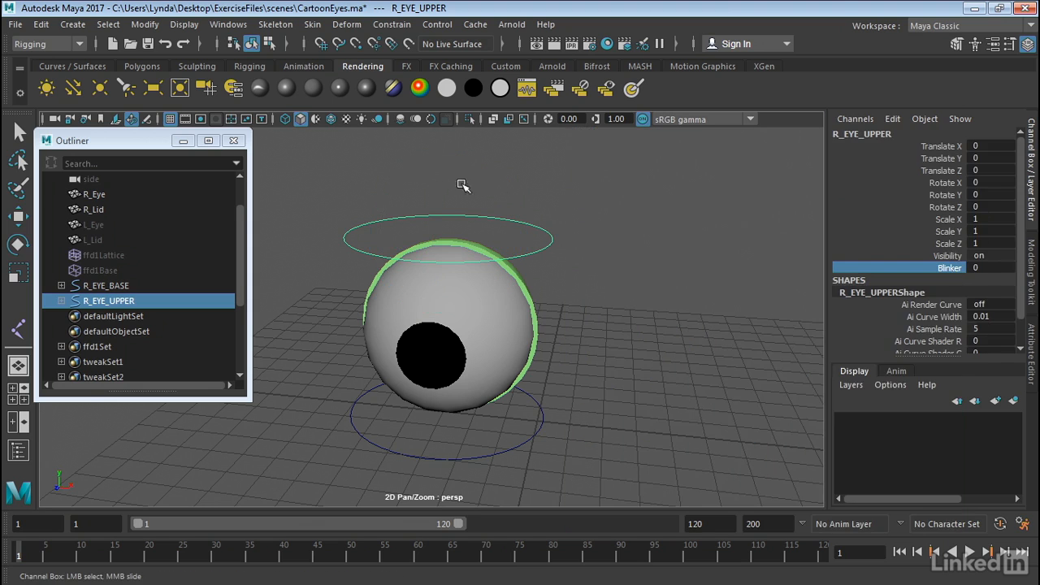
click(892, 118)
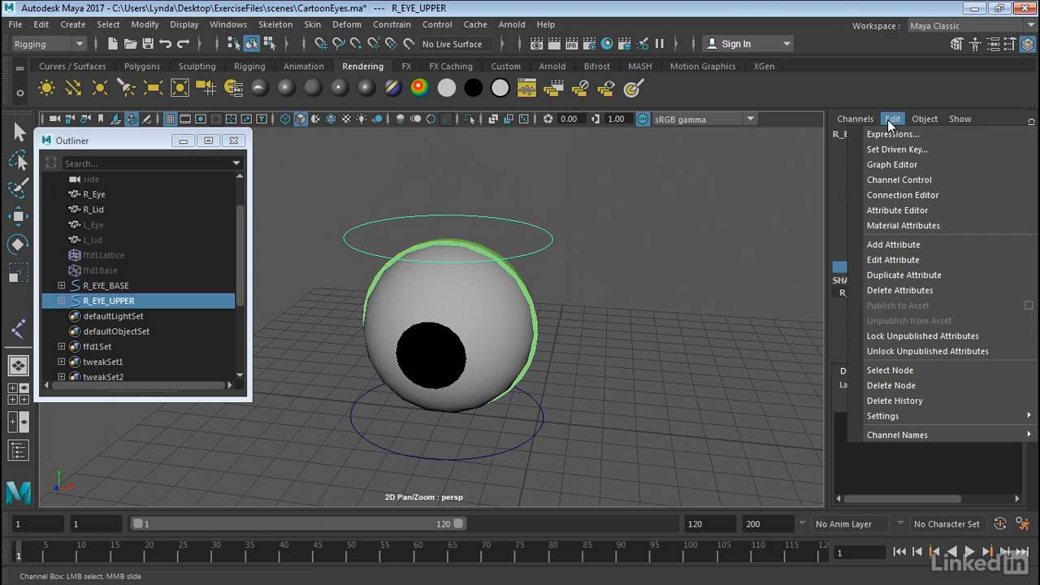
click(910, 244)
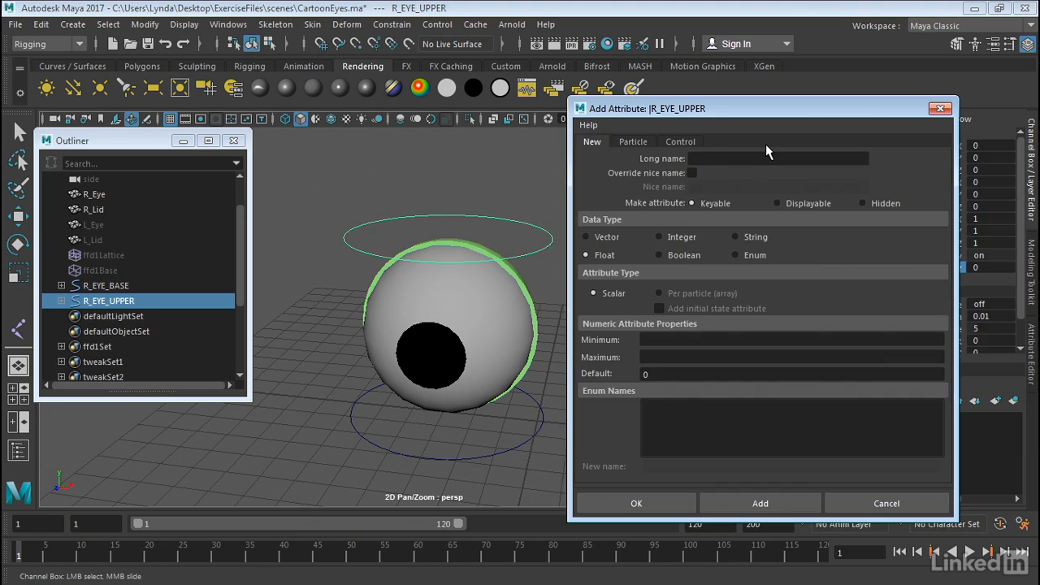
text(lter)
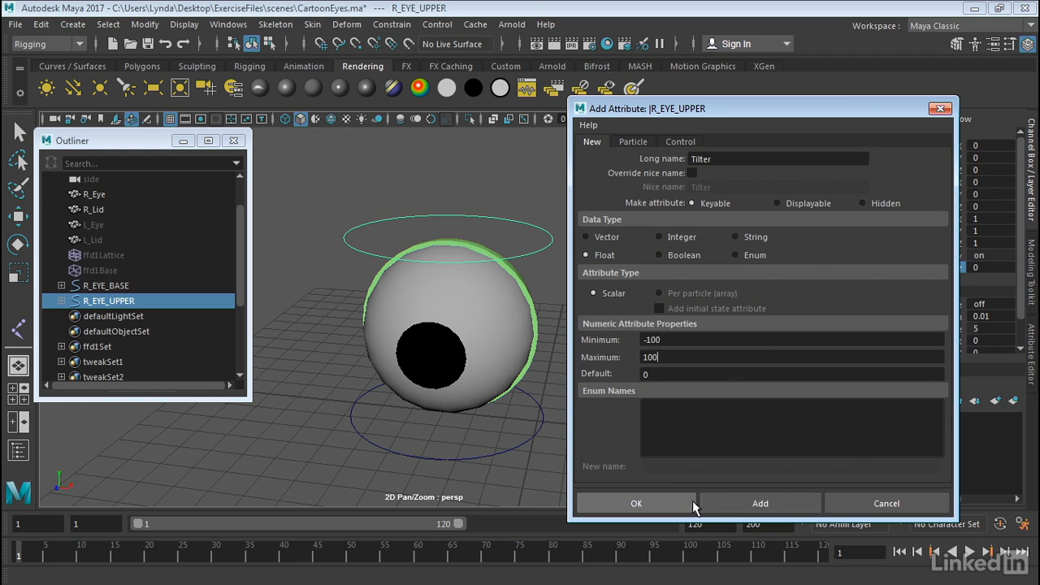
click(659, 499)
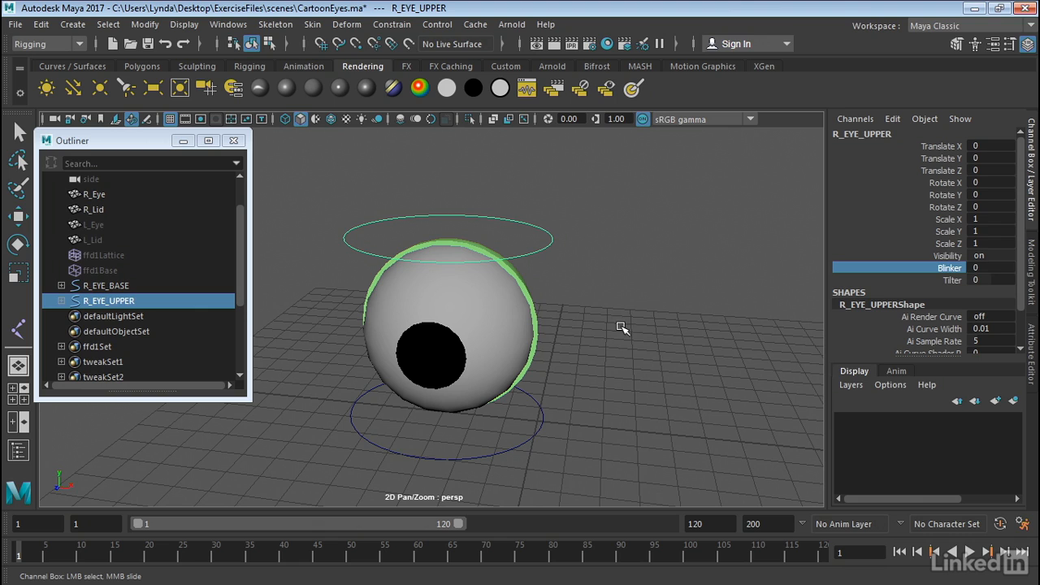
Test the R_Lid eyelid's blink and tilt by rotating it to about 67 degrees in X and 38 degrees in Z, and undo the rotations
click(950, 279)
click(951, 267)
key(e)
click(521, 286)
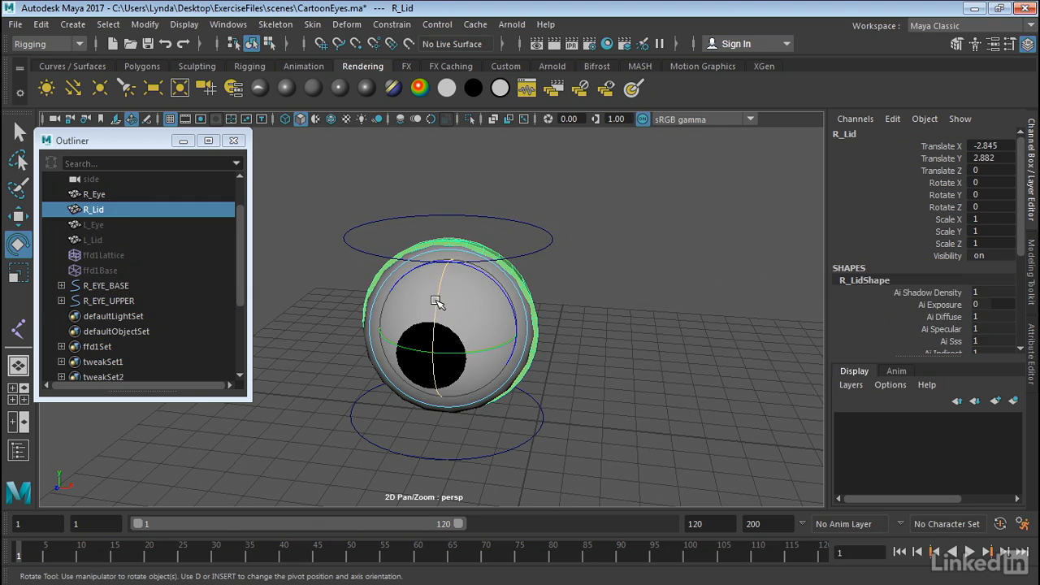
drag(437, 299, 429, 400)
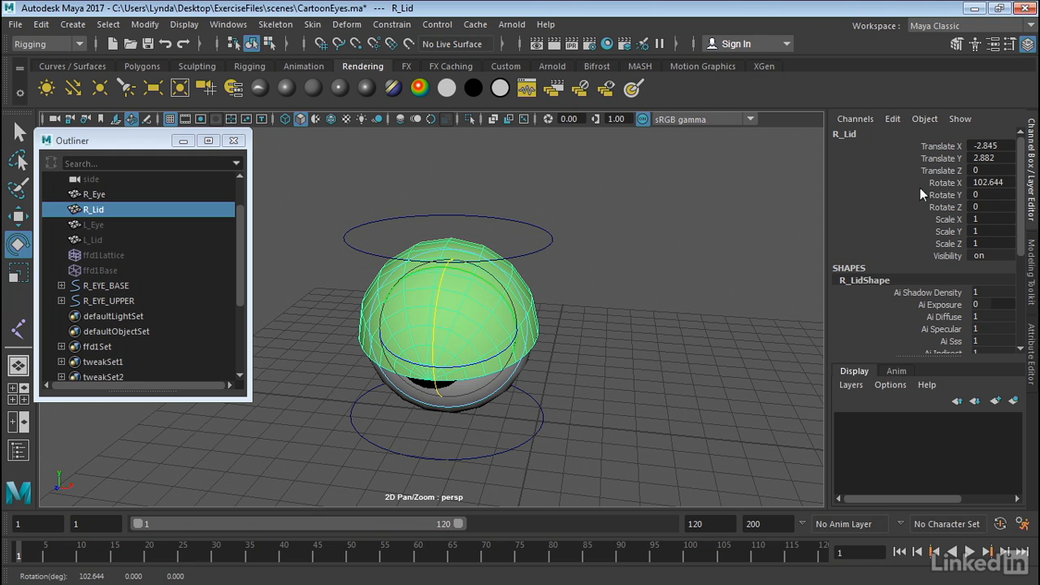
click(943, 182)
middle_drag(743, 179, 822, 159)
click(943, 207)
middle_drag(721, 219, 600, 186)
key(ctrl+z)
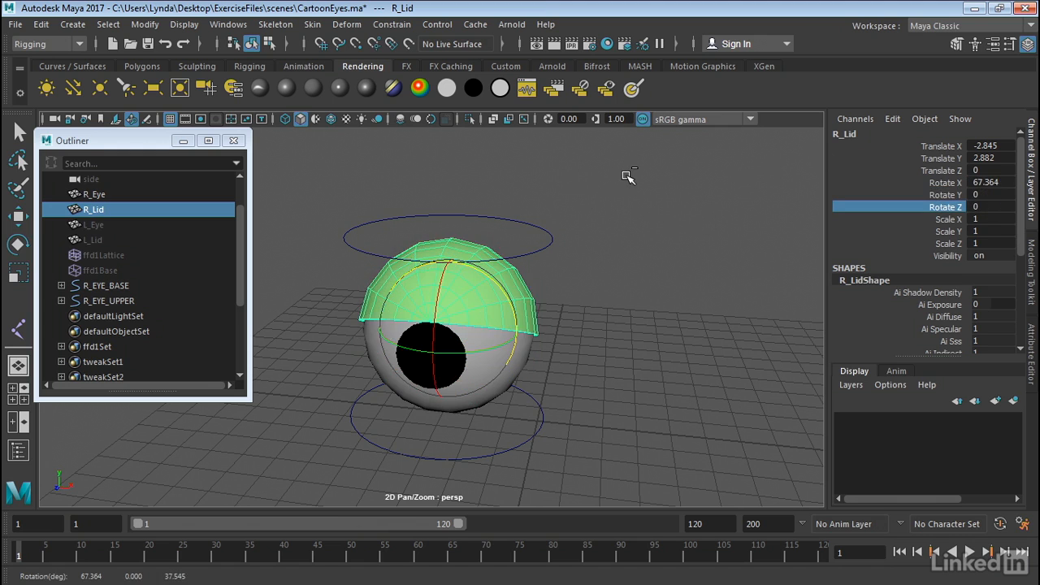
key(ctrl+z)
click(629, 177)
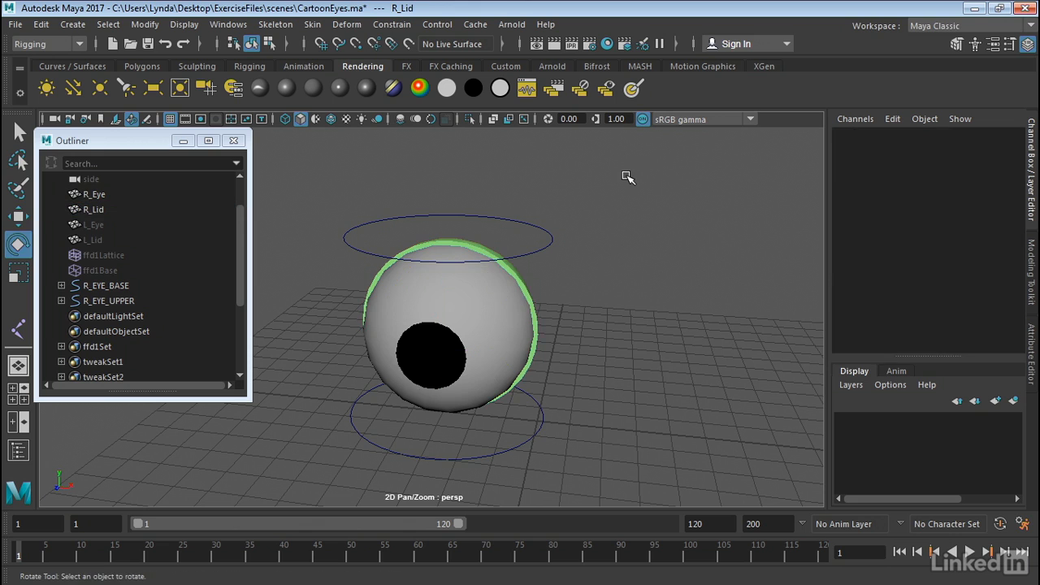
Switch to the Animation menu set and open the Set Driven Key editor with R_Lid loaded as the driven object
click(535, 290)
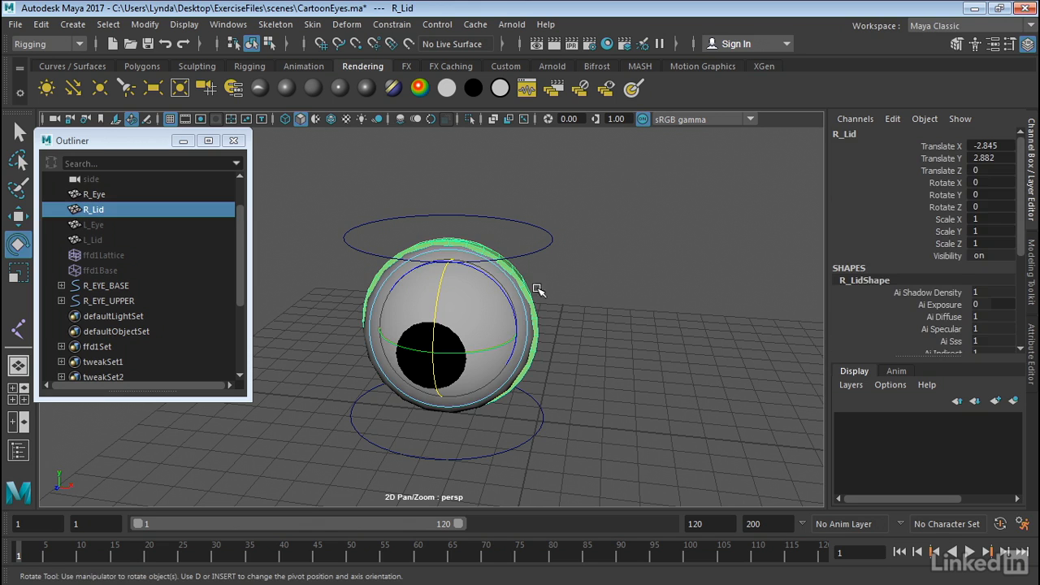
alt+middle_drag(661, 253, 580, 241)
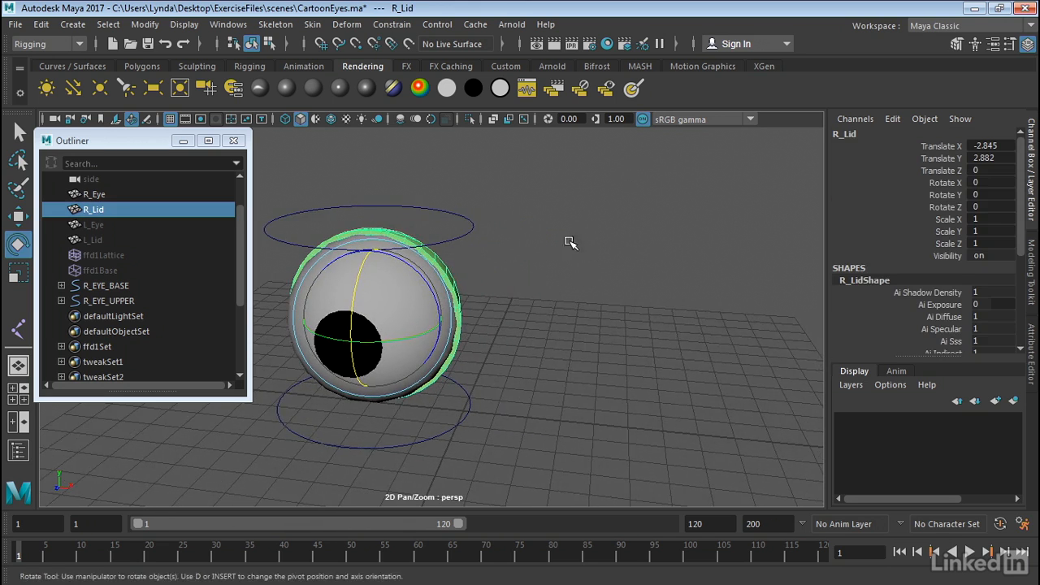
alt+drag(571, 242, 564, 256)
click(555, 168)
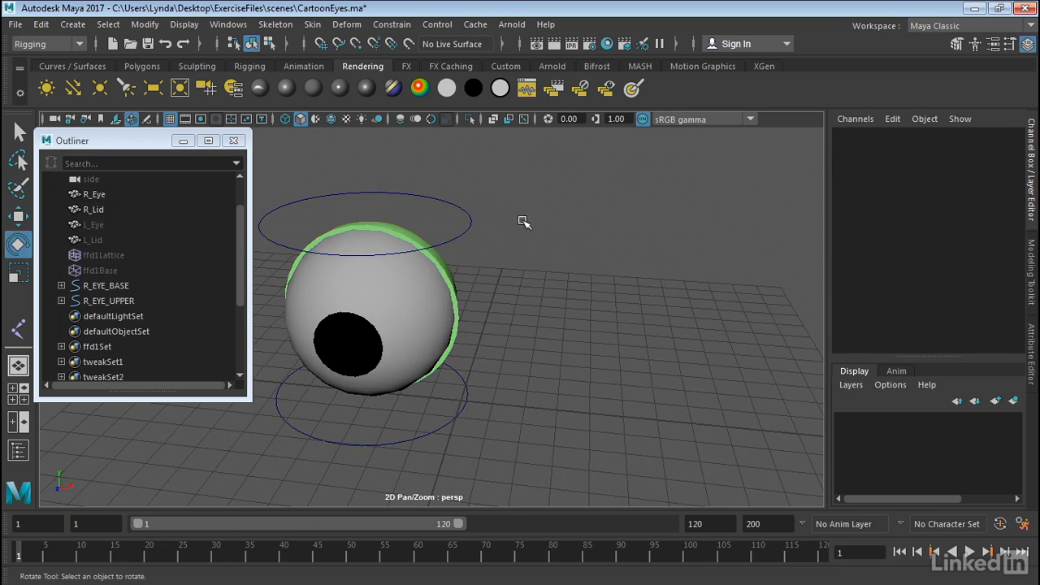
click(452, 260)
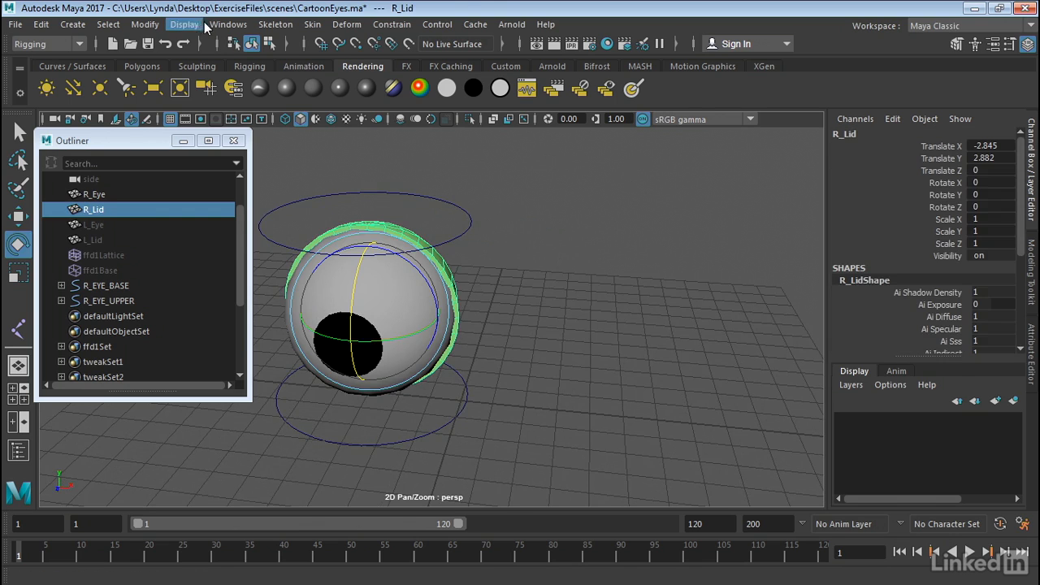
click(47, 44)
click(35, 91)
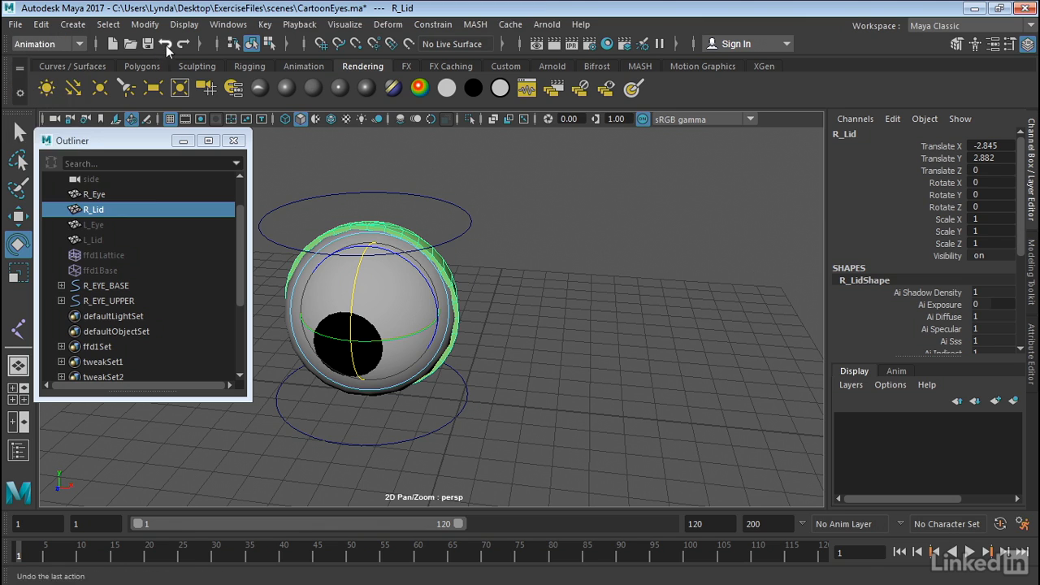
click(265, 25)
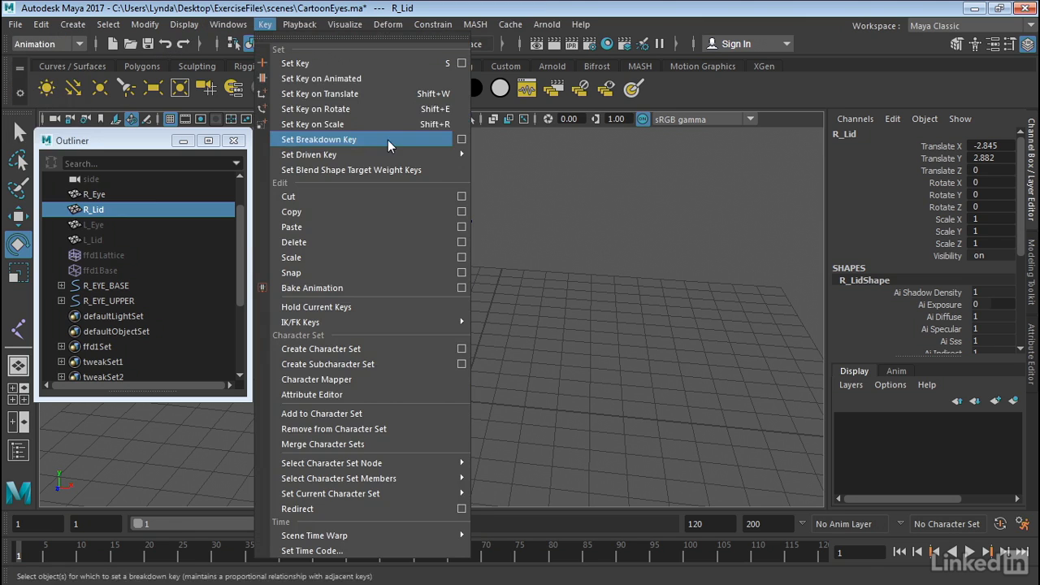
mouse_move(382, 154)
click(529, 166)
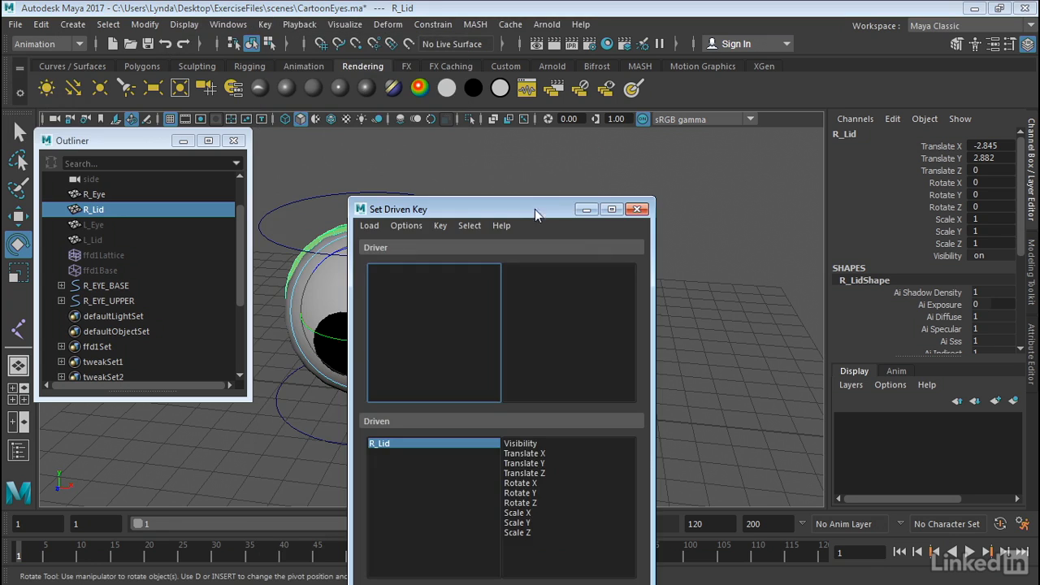
drag(535, 209, 698, 82)
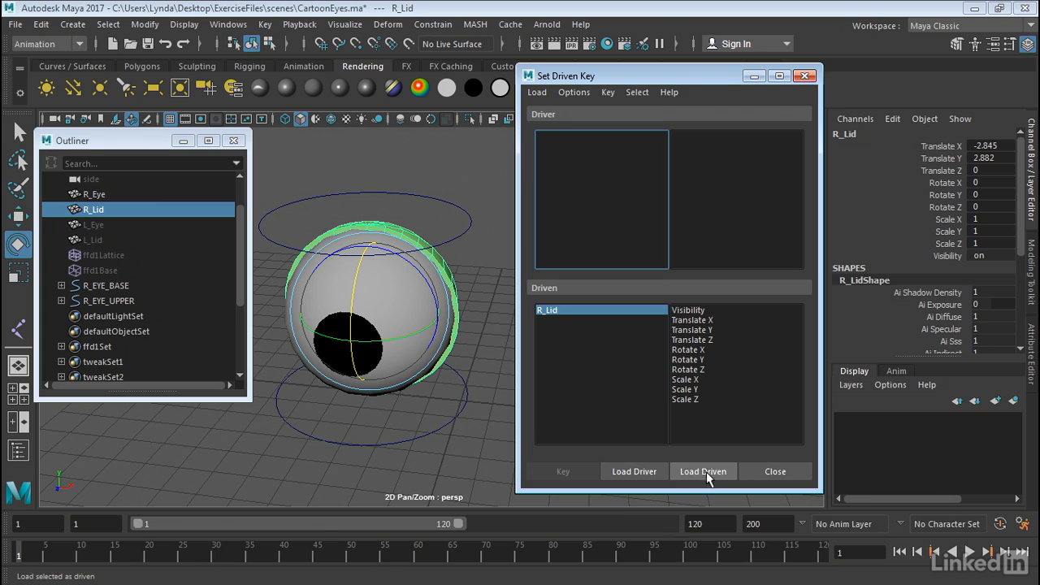
Load R_EYE_UPPER as the driver and set a driven key linking its Blinker at 0 to R_Lid's Rotate X at 0
drag(457, 177, 429, 199)
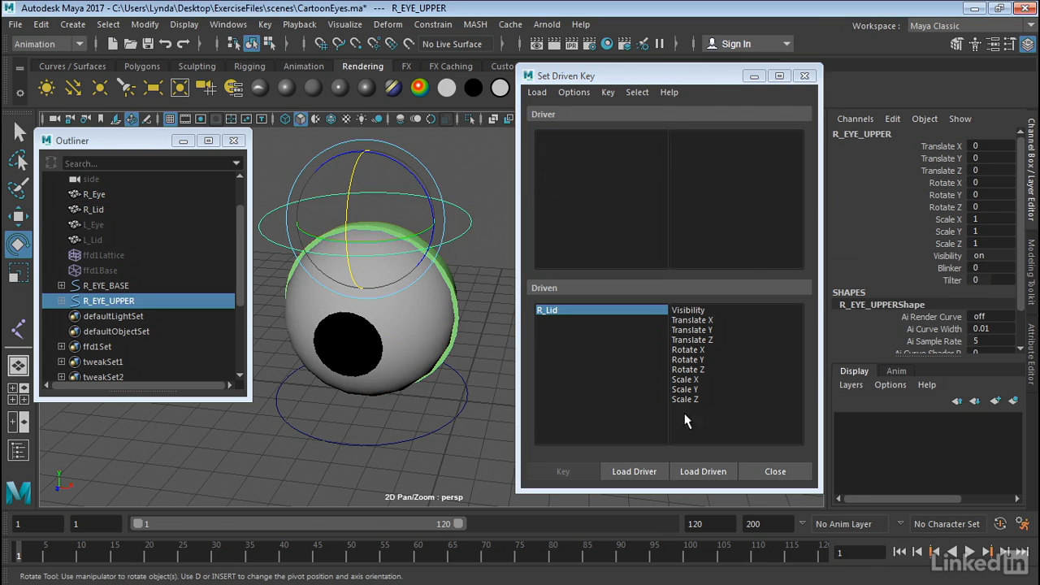
click(634, 469)
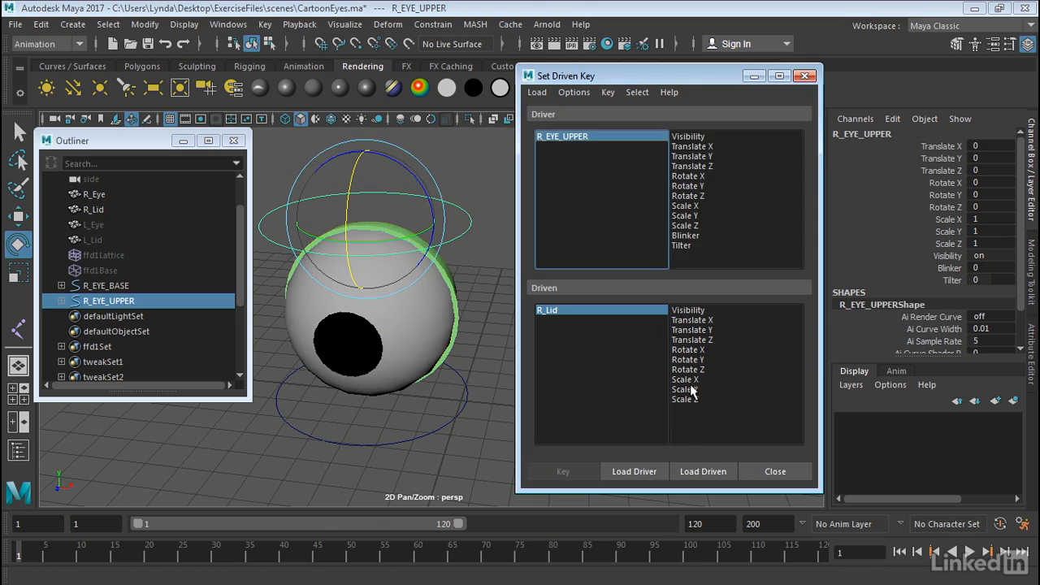
click(685, 236)
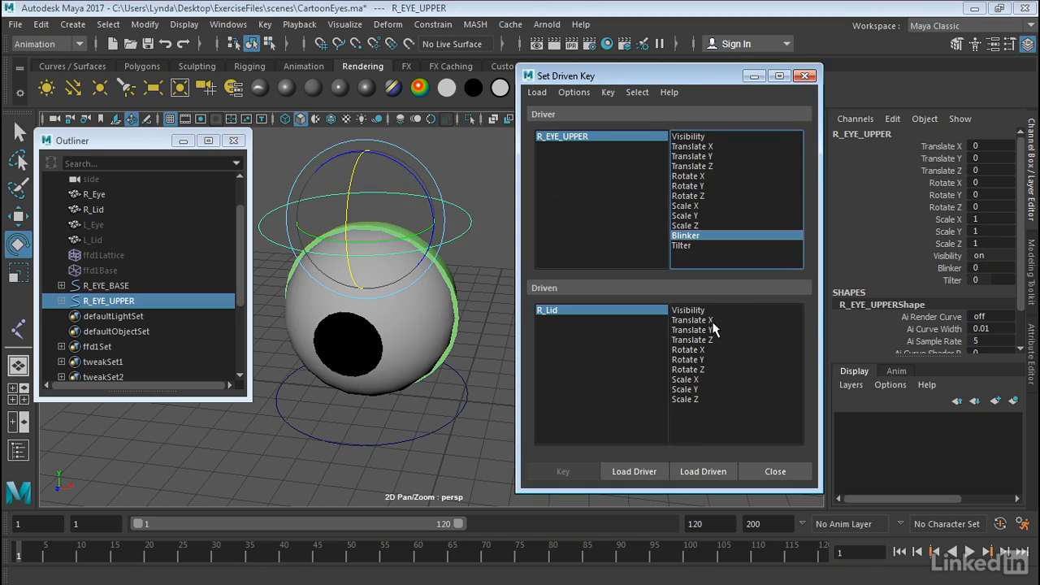
shift+click(698, 350)
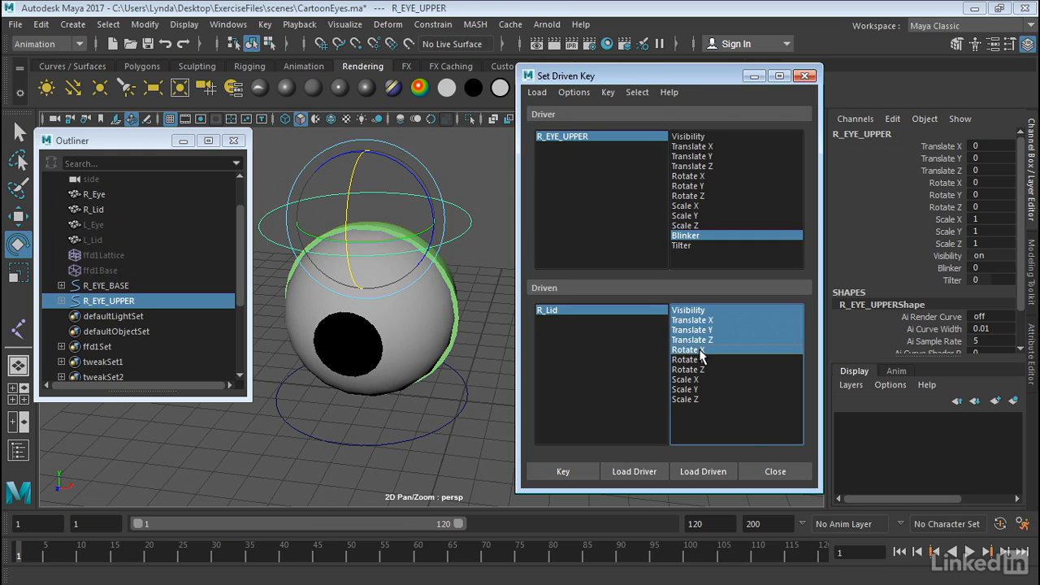
click(699, 350)
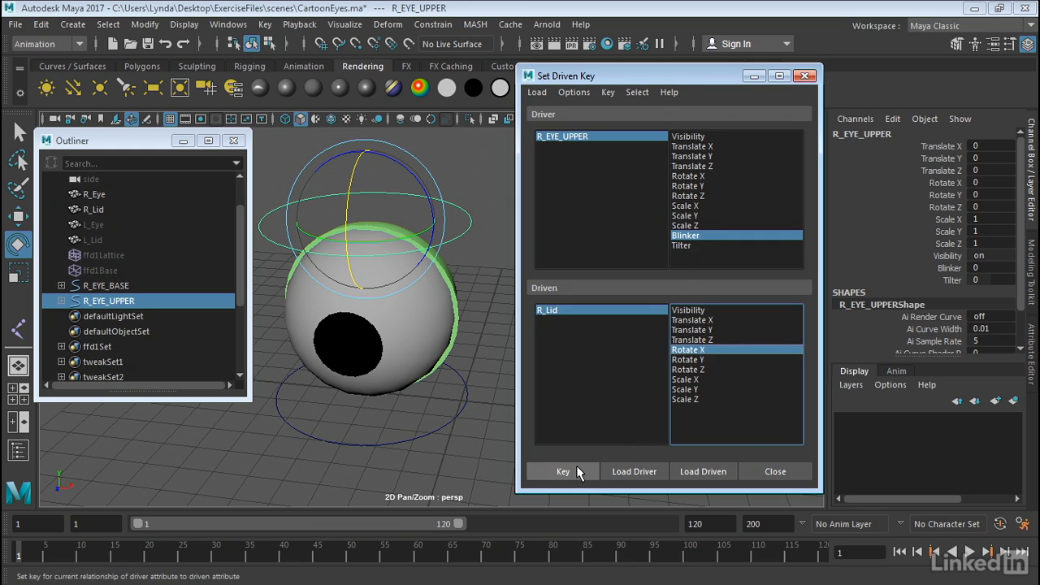
click(579, 472)
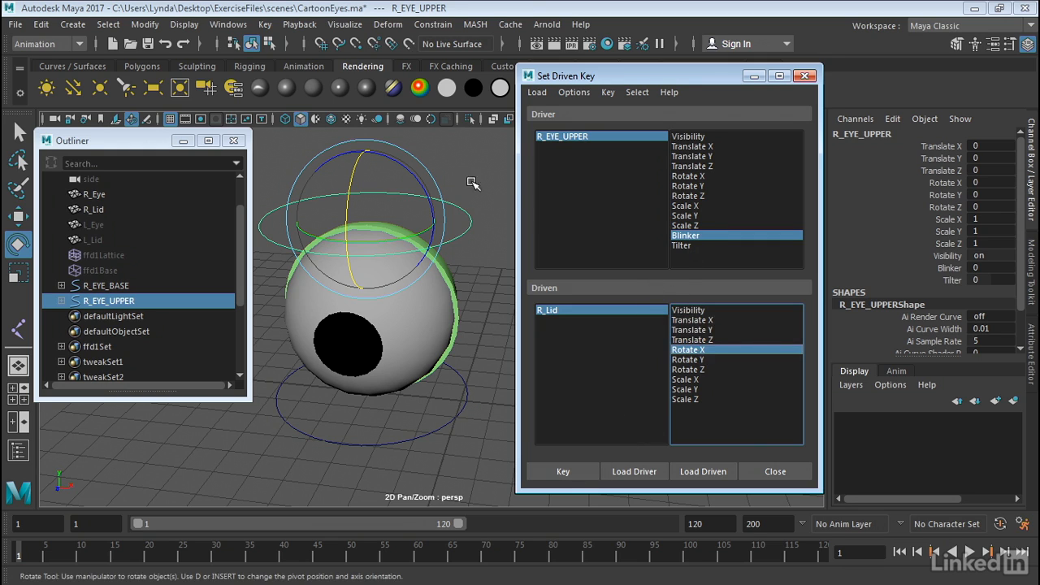
Set a driven key linking R_EYE_UPPER's Blinker at 100 to R_Lid's Rotate X at 180
double_click(983, 268)
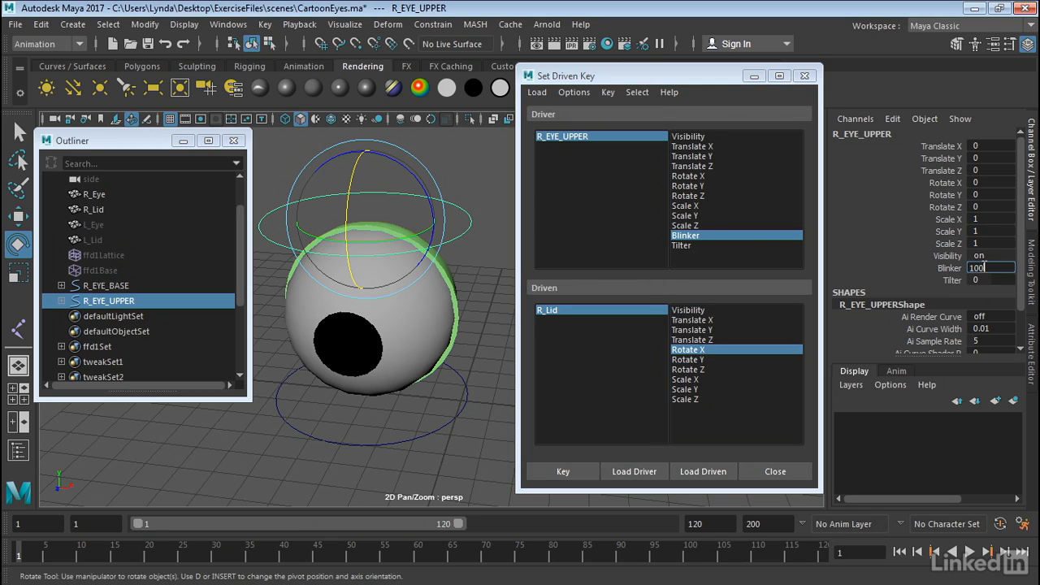
text(100)
key(Return)
click(448, 269)
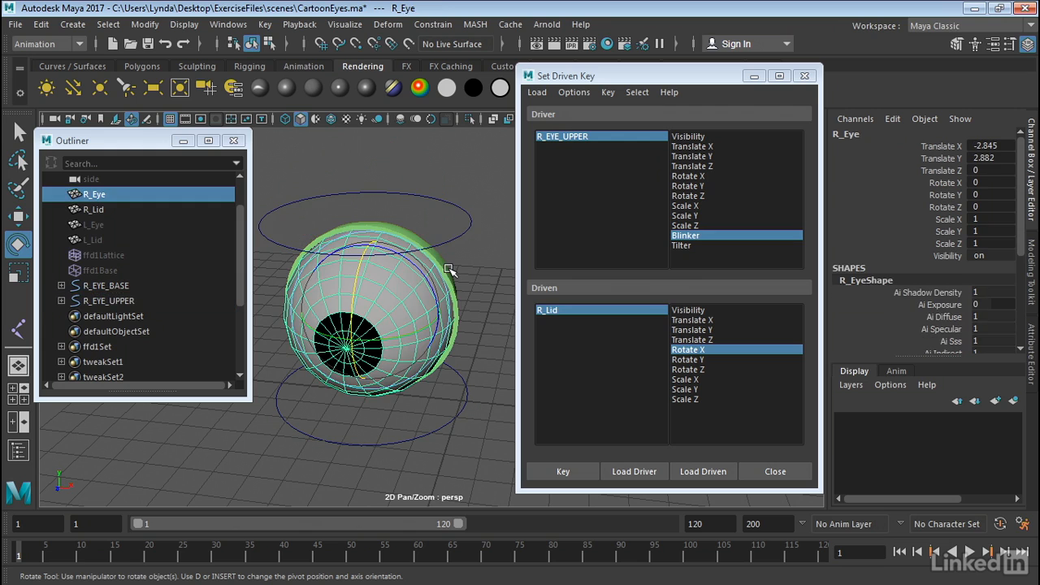
click(441, 255)
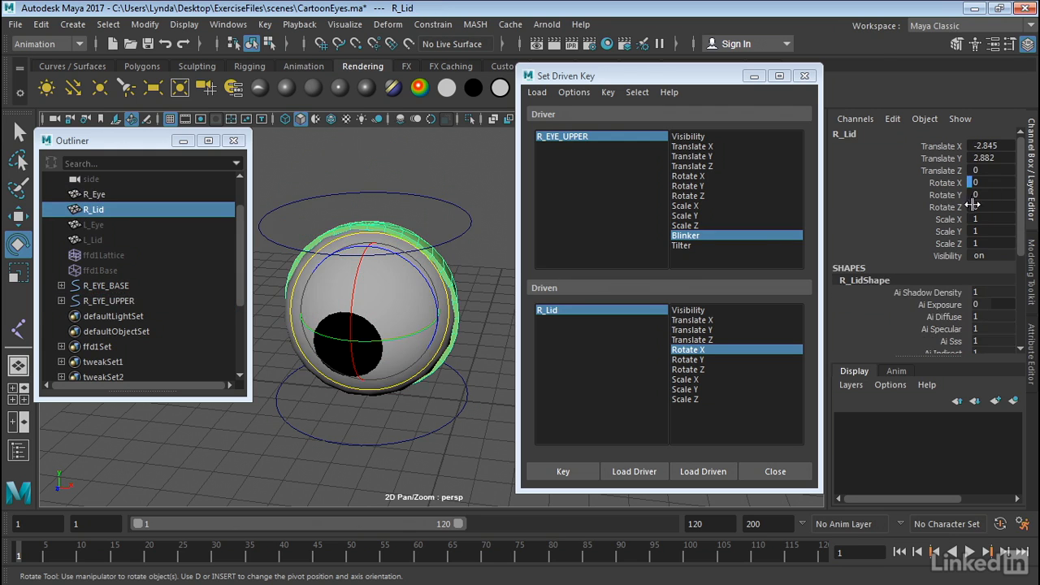
double_click(988, 183)
key(Return)
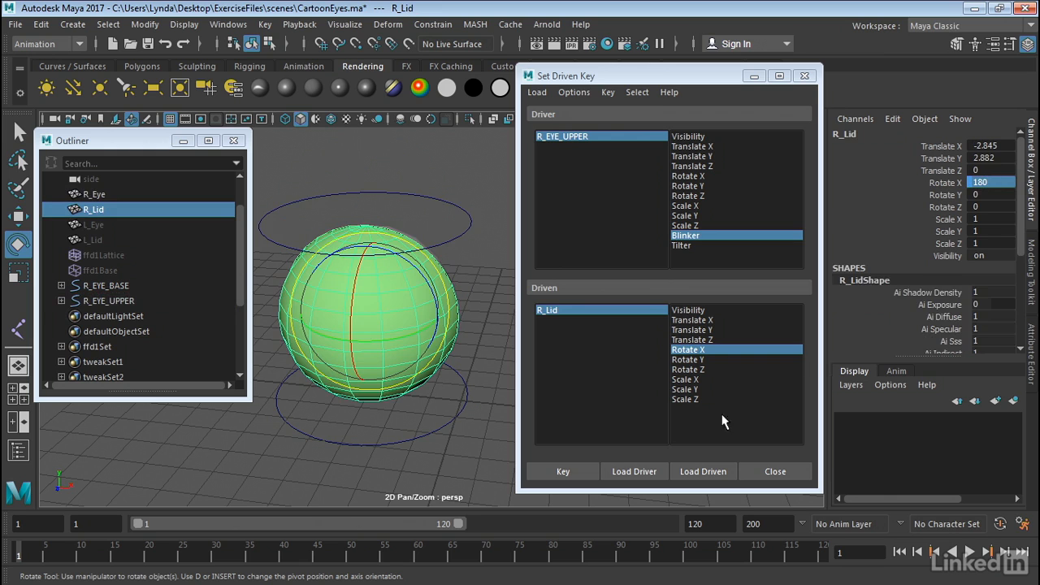
click(582, 470)
Test the blink by scrubbing R_EYE_UPPER's Blinker down to about 31.5, and reset Blinker to 0
click(459, 221)
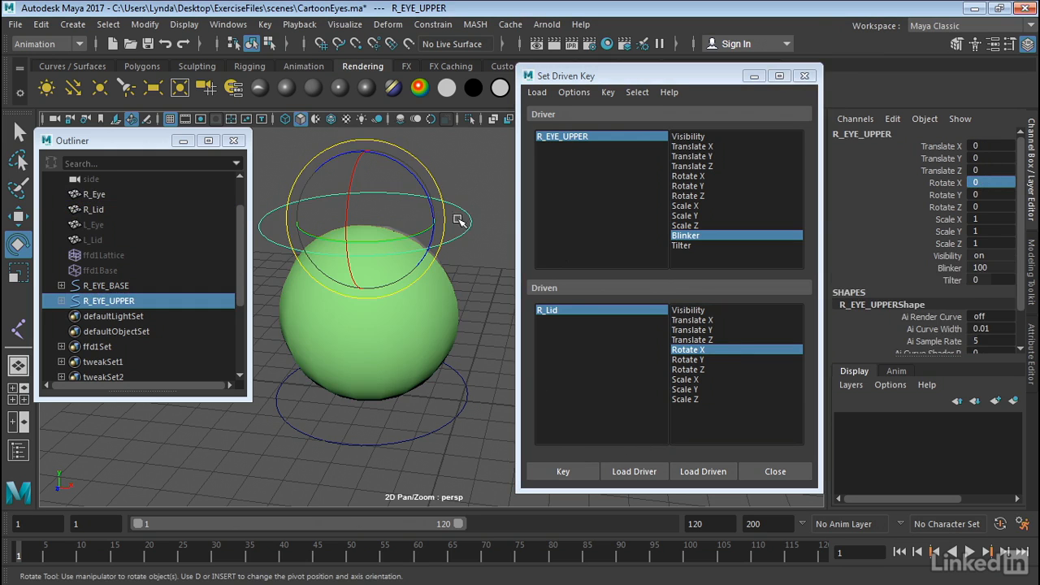
click(949, 269)
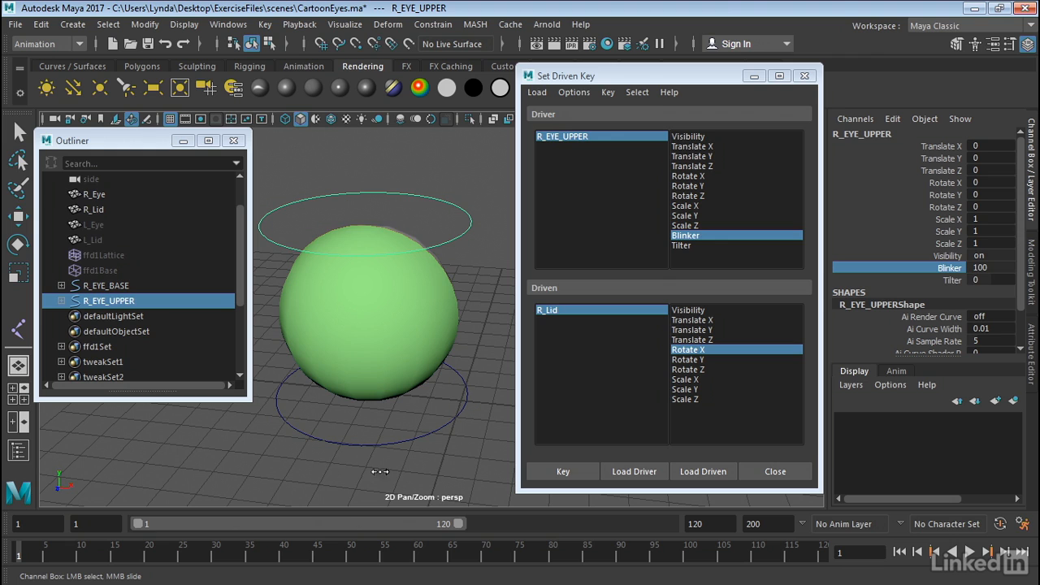
middle_drag(349, 470, 241, 421)
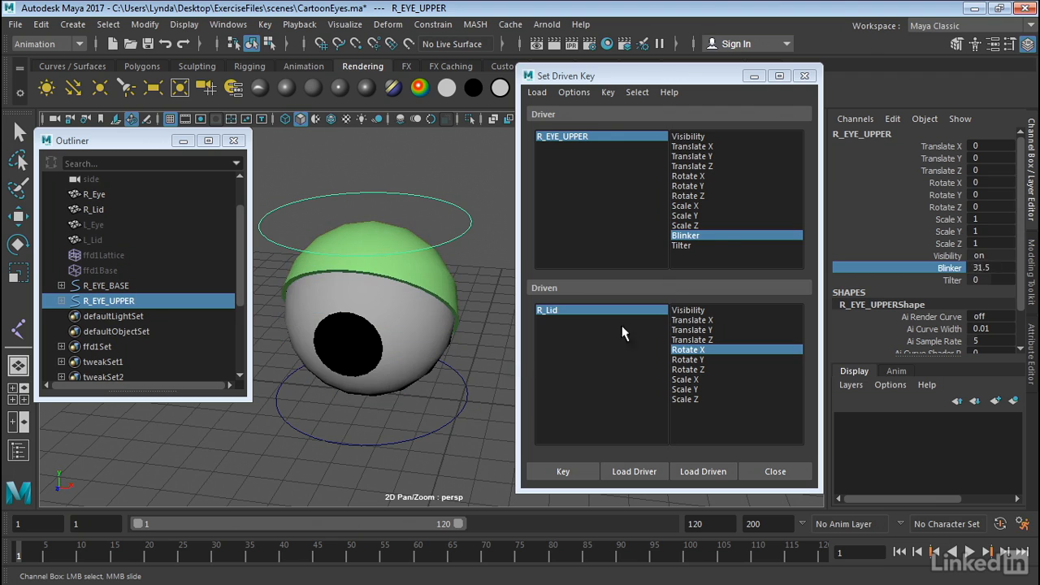
click(993, 267)
text(0)
key(Return)
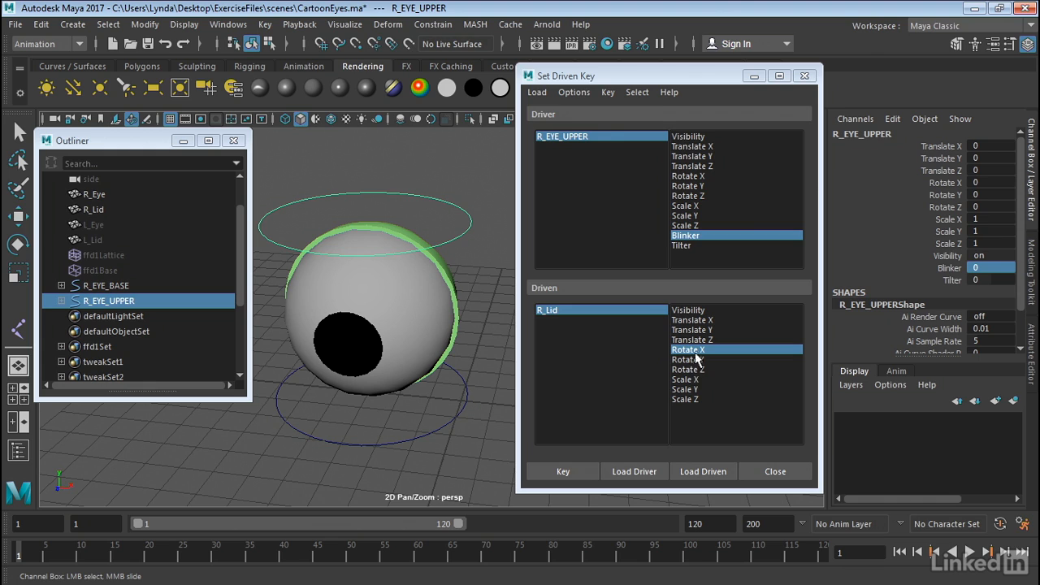
Set a driven key linking Tilter at 0 to R_Lid's Rotate Z at 0, and set Tilter to 100 and Blinker to 50
click(681, 245)
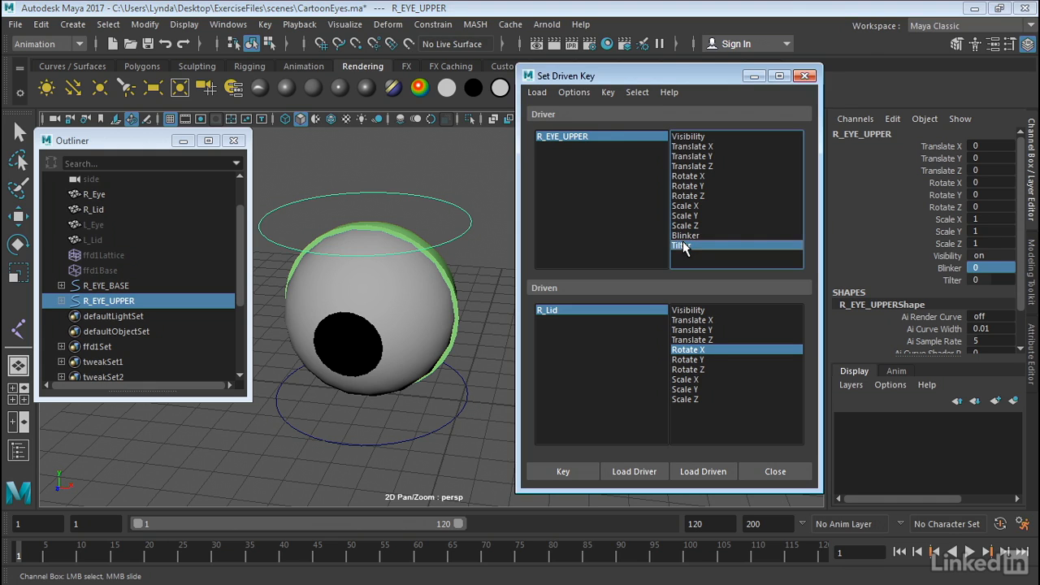
click(689, 370)
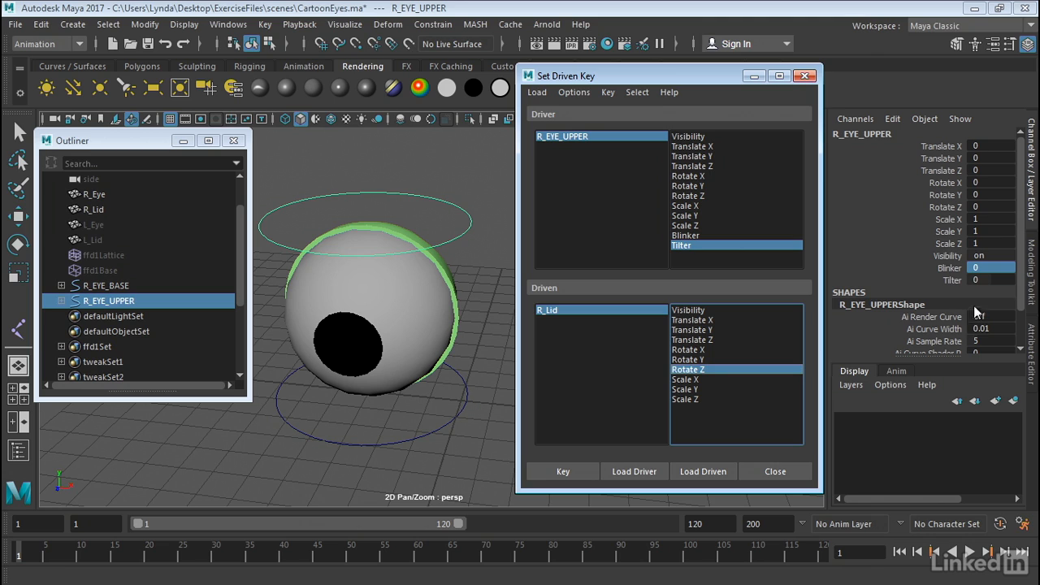
click(975, 281)
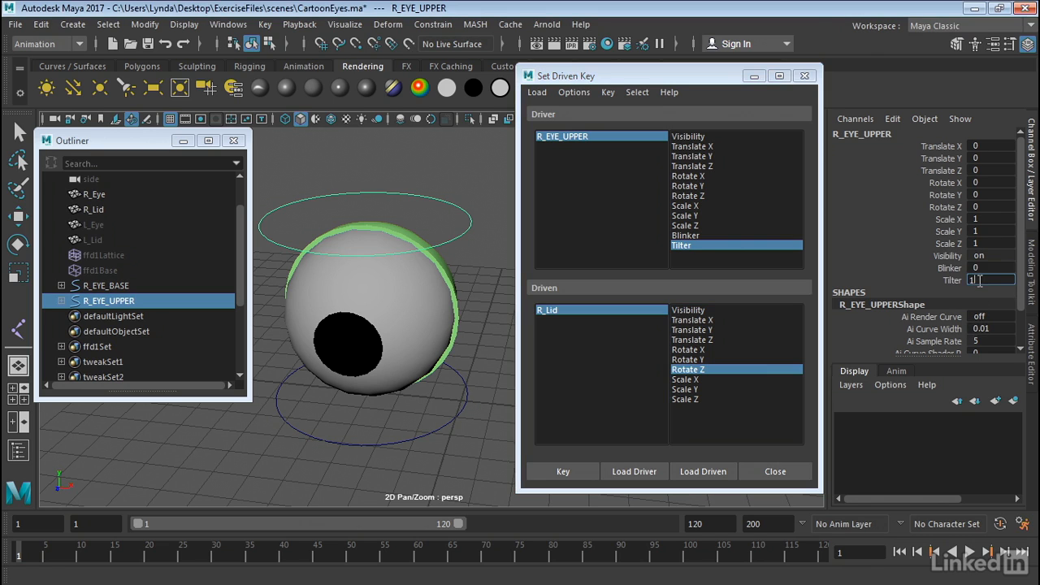
text(100)
key(Return)
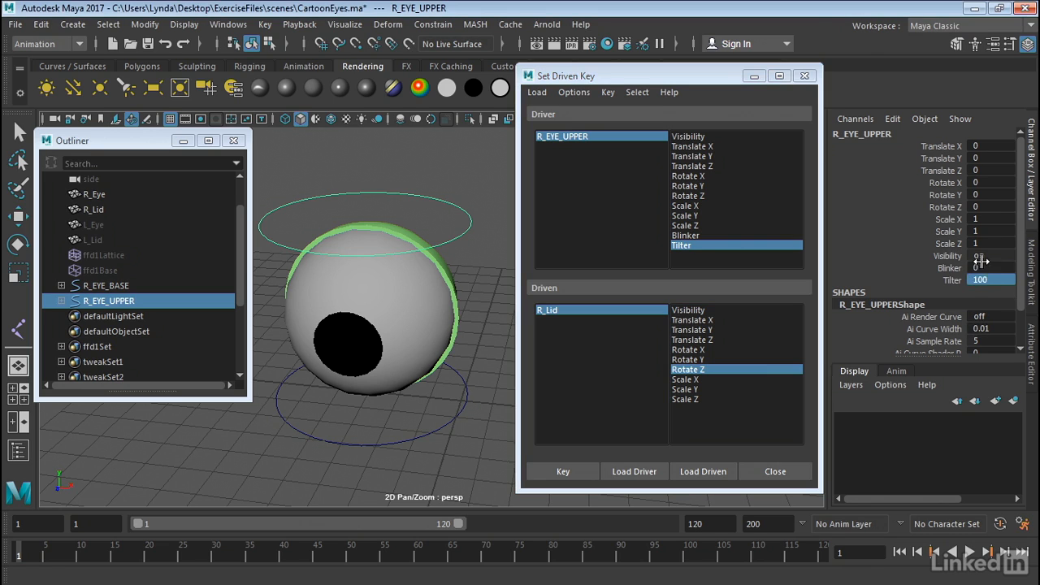
click(979, 267)
text(50)
key(Return)
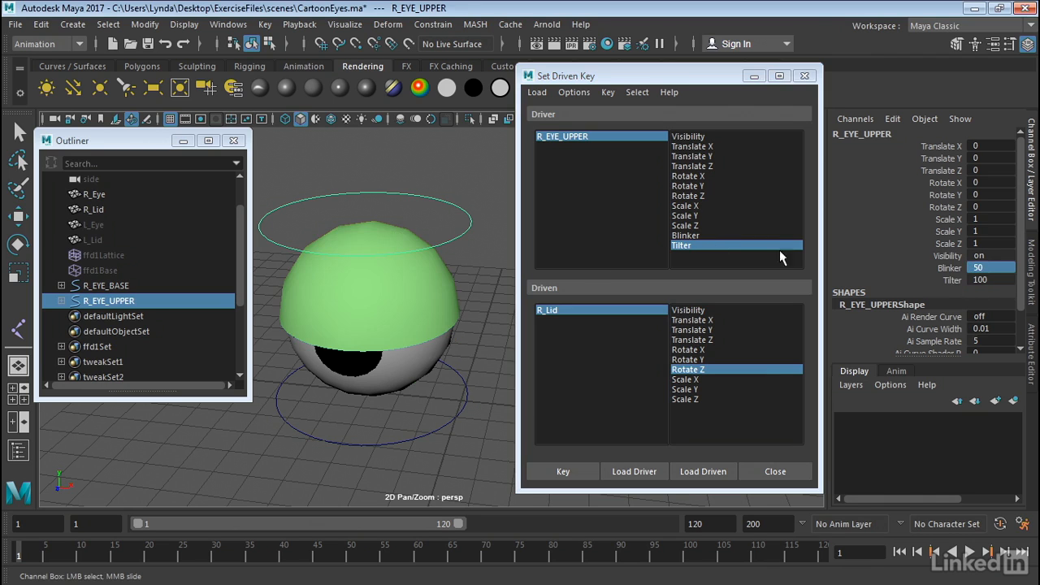
Rotate R_Lid to -45 in Z and key it as the driven value for Tilter at 100
click(400, 279)
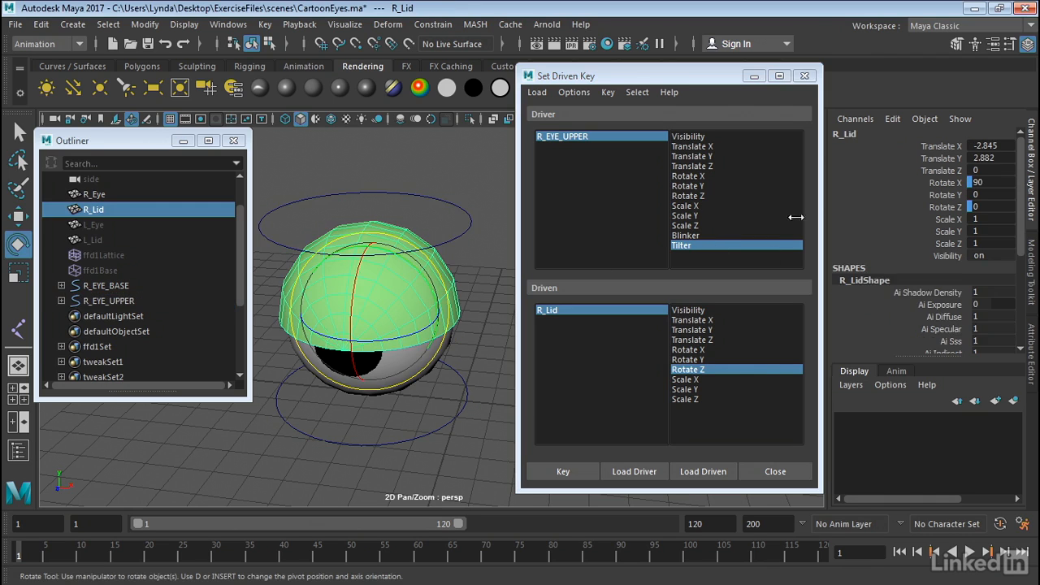
click(945, 207)
middle_drag(398, 198, 482, 199)
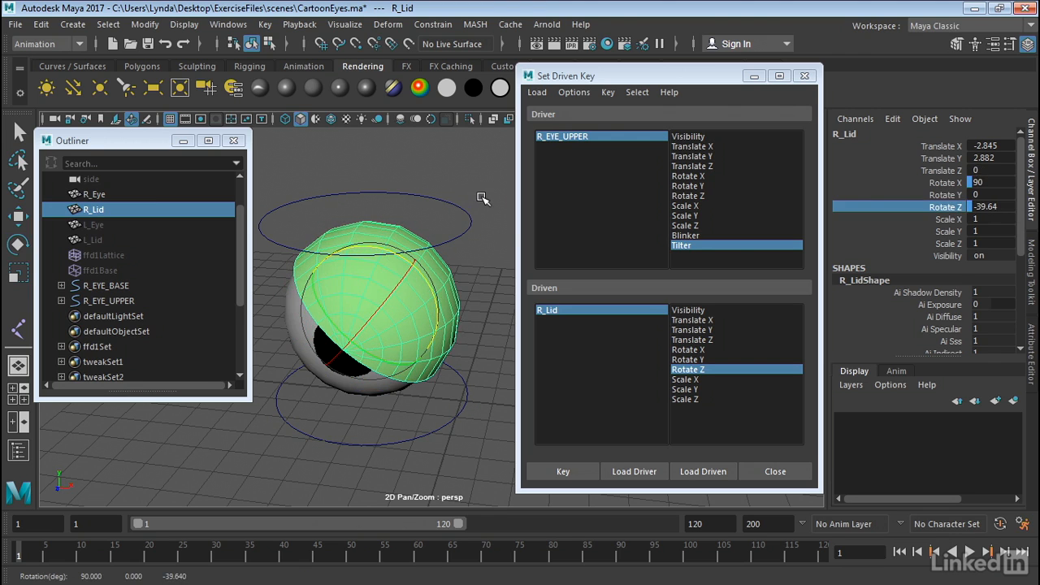
click(985, 207)
text(-45)
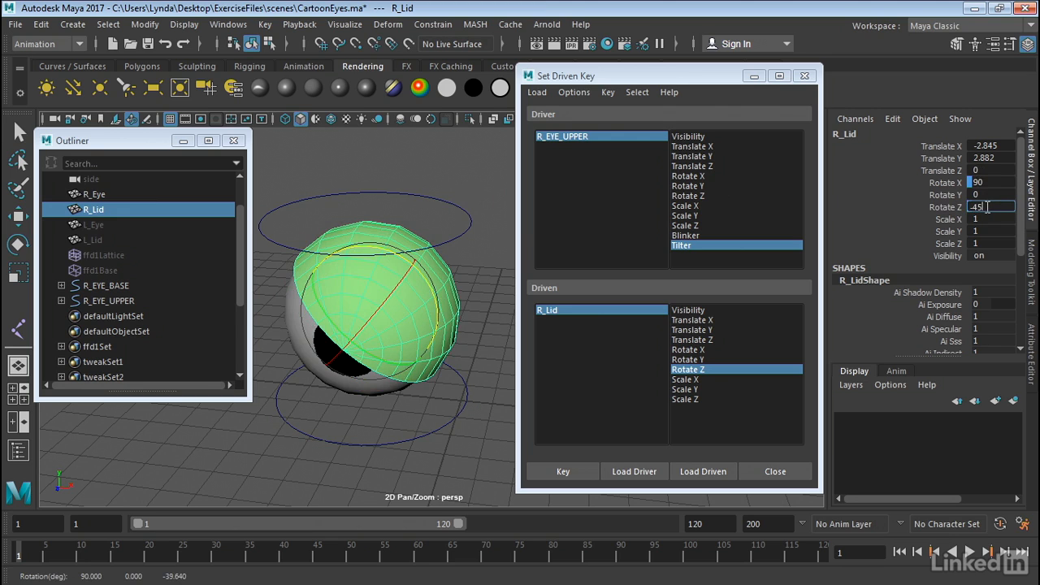
key(Return)
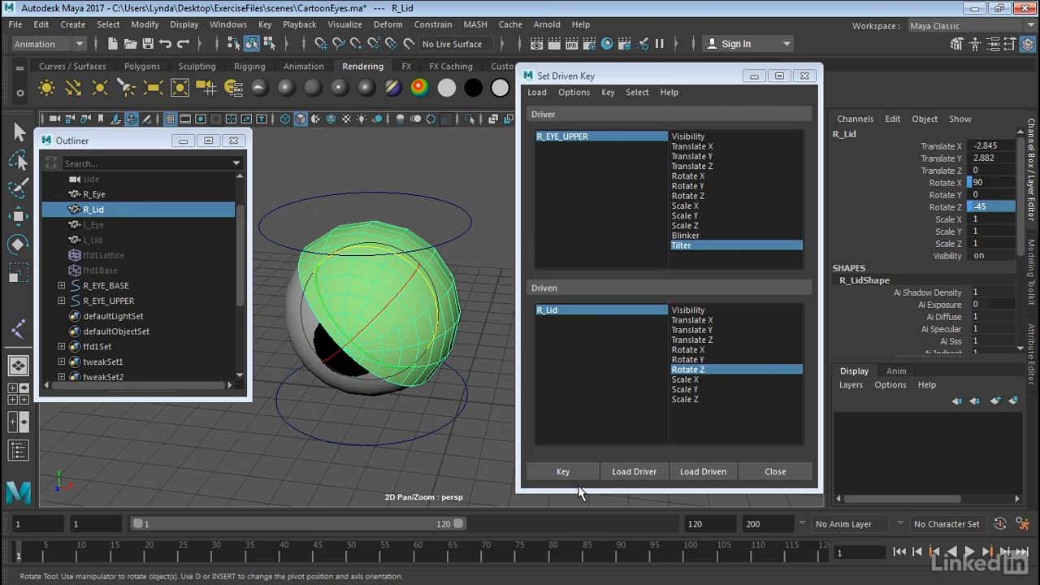
click(577, 478)
click(576, 470)
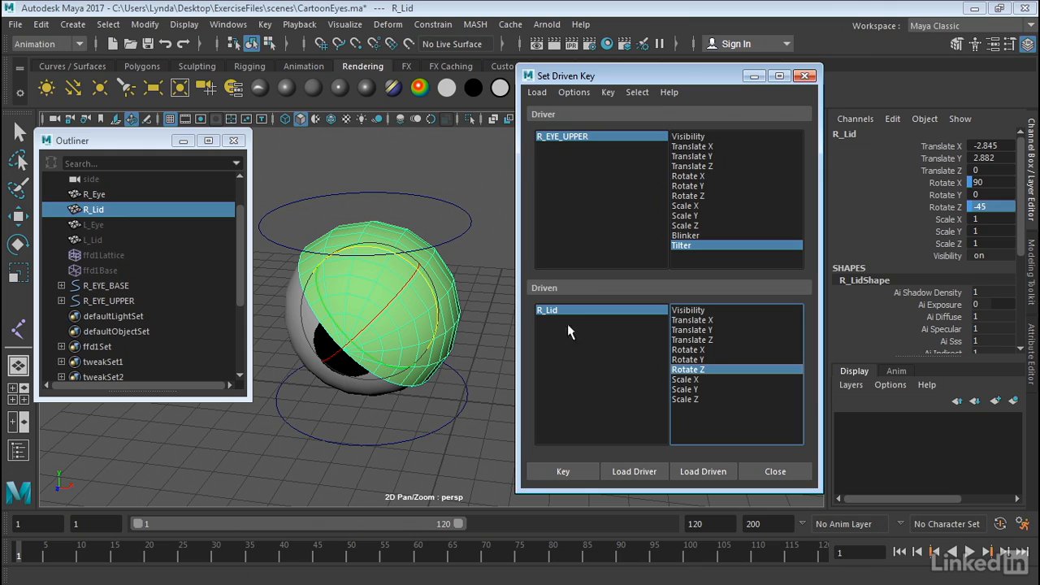
Set a driven key linking R_EYE_UPPER's Tilter at -100 to R_Lid's Rotate Z at 45, and close the Set Driven Key editor
key(e)
click(459, 221)
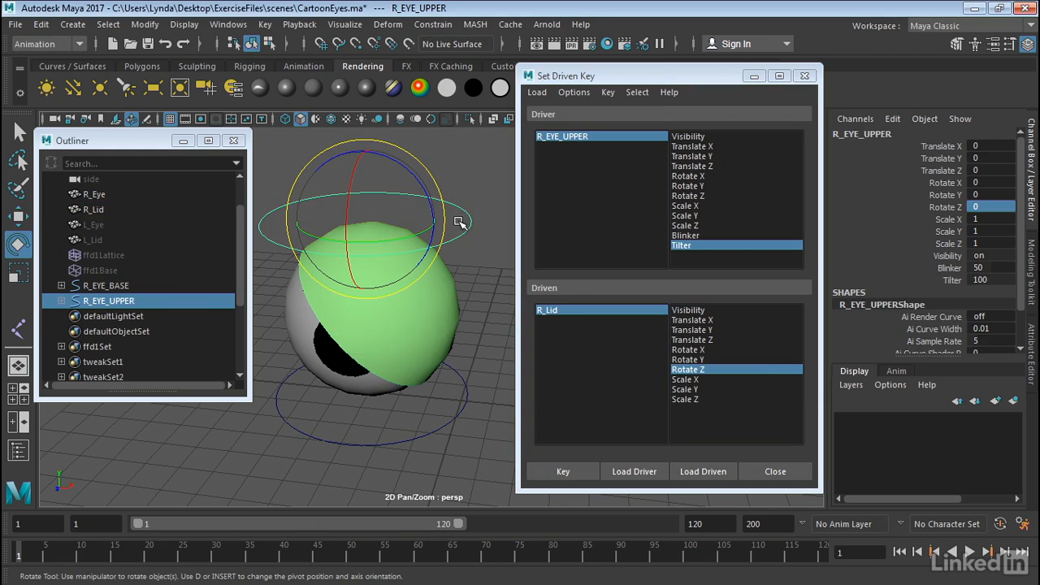
double_click(971, 279)
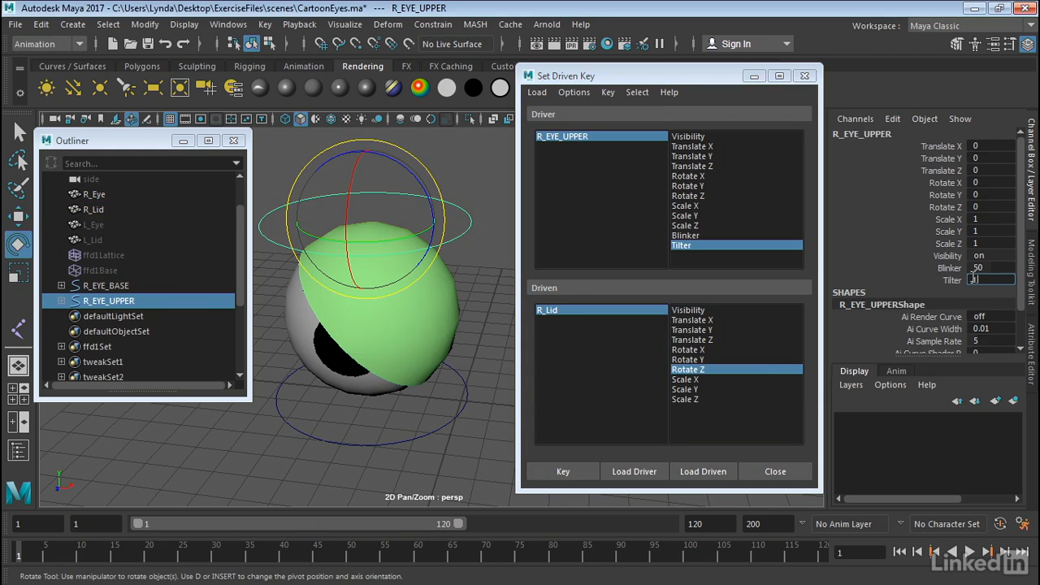
key(Return)
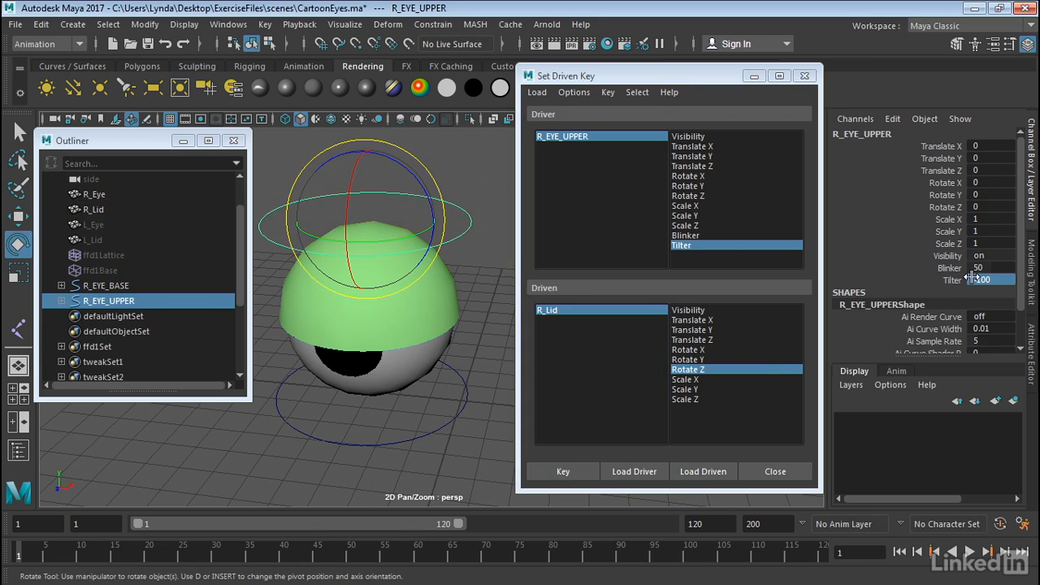
click(457, 288)
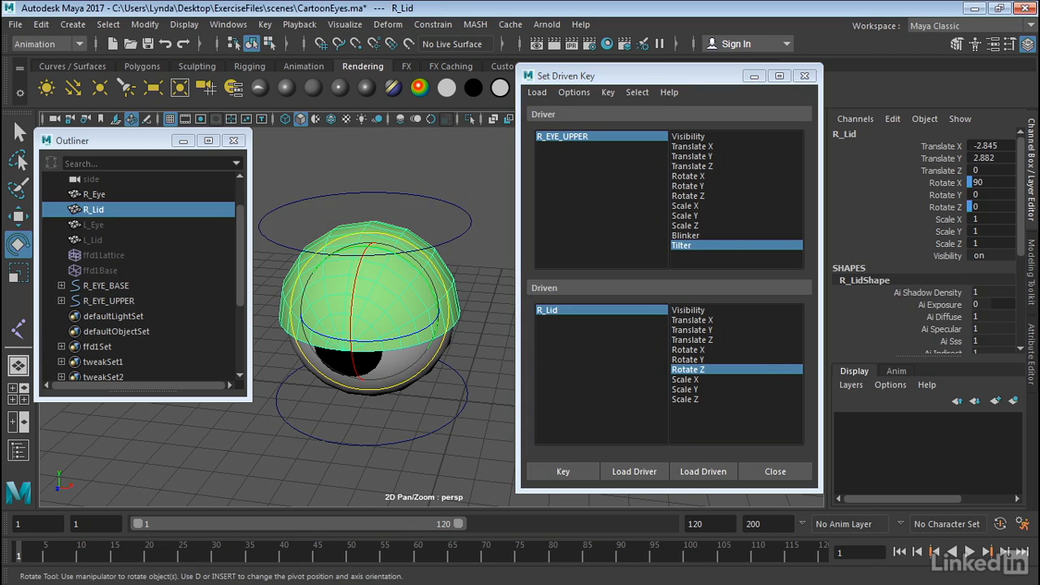
double_click(979, 207)
key(Return)
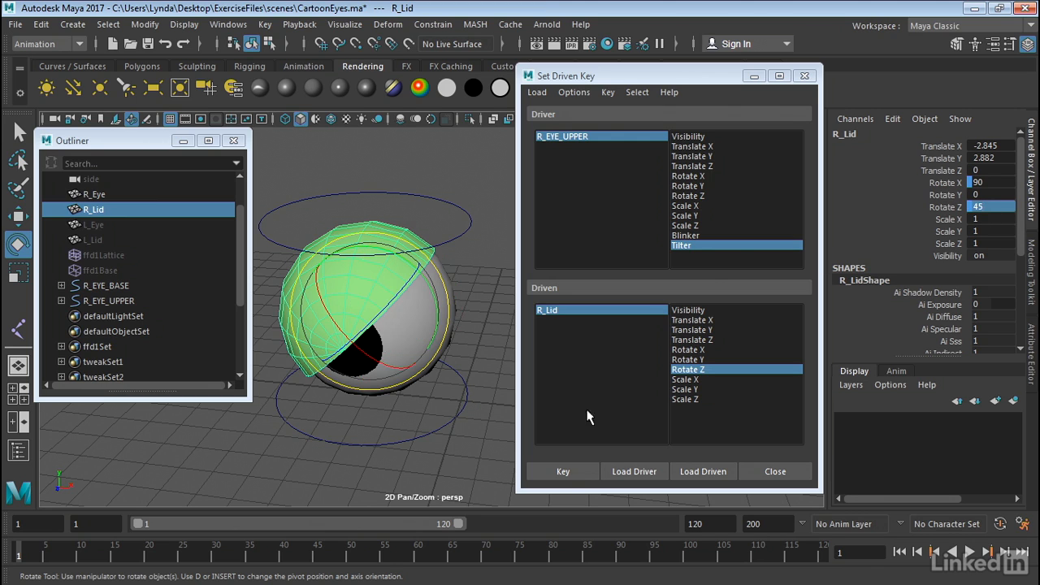
click(560, 471)
click(805, 76)
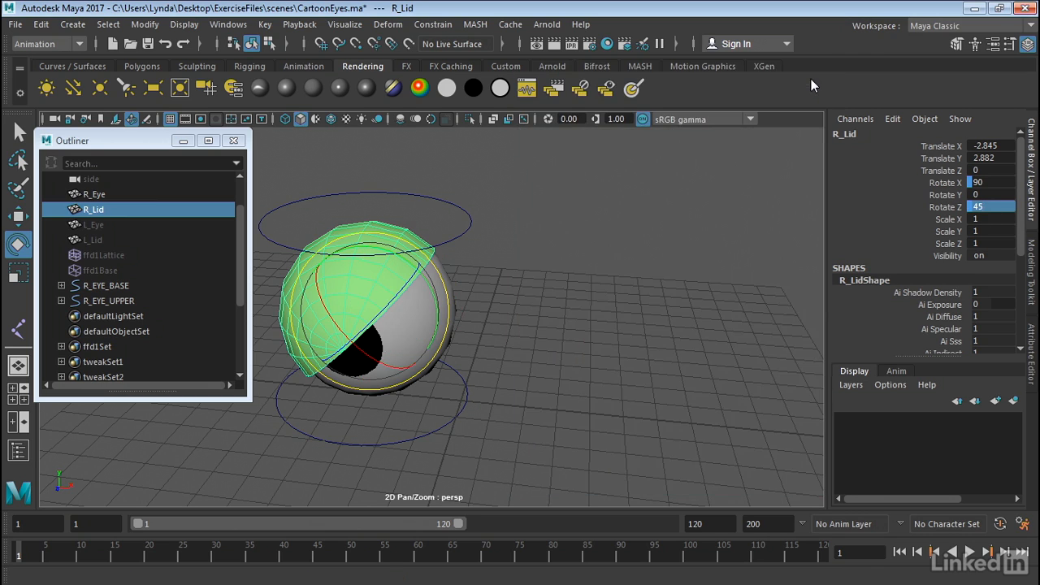
Reset R_EYE_UPPER's Tilter and Blinker to 0
click(440, 208)
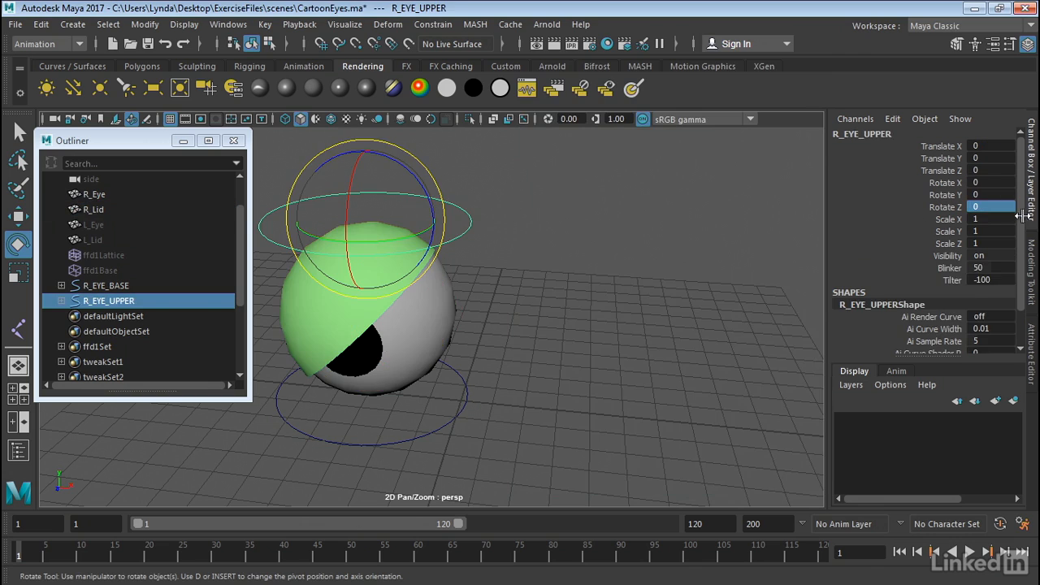
double_click(980, 277)
text(0)
key(Return)
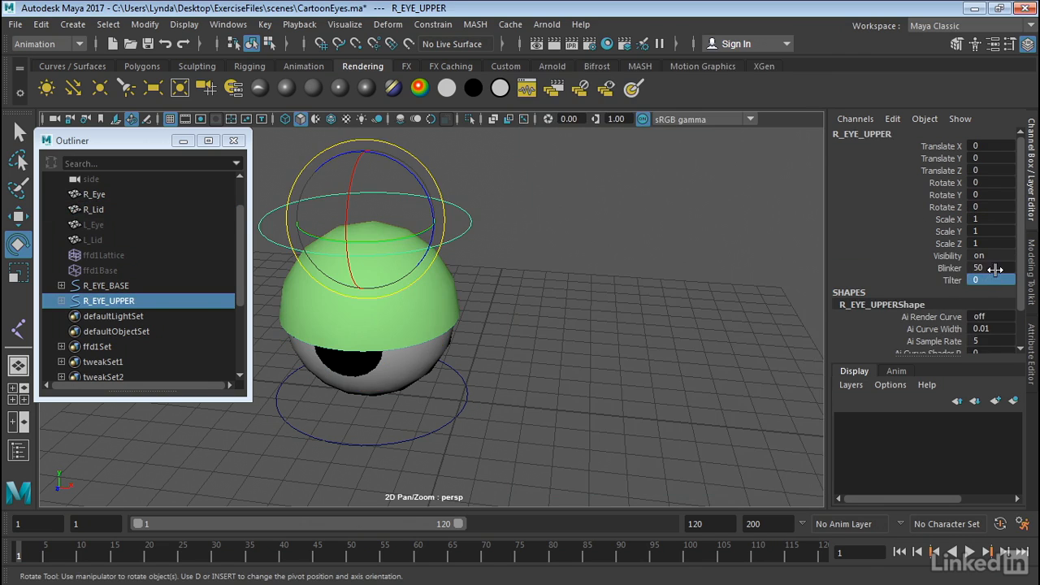
double_click(997, 269)
key(Return)
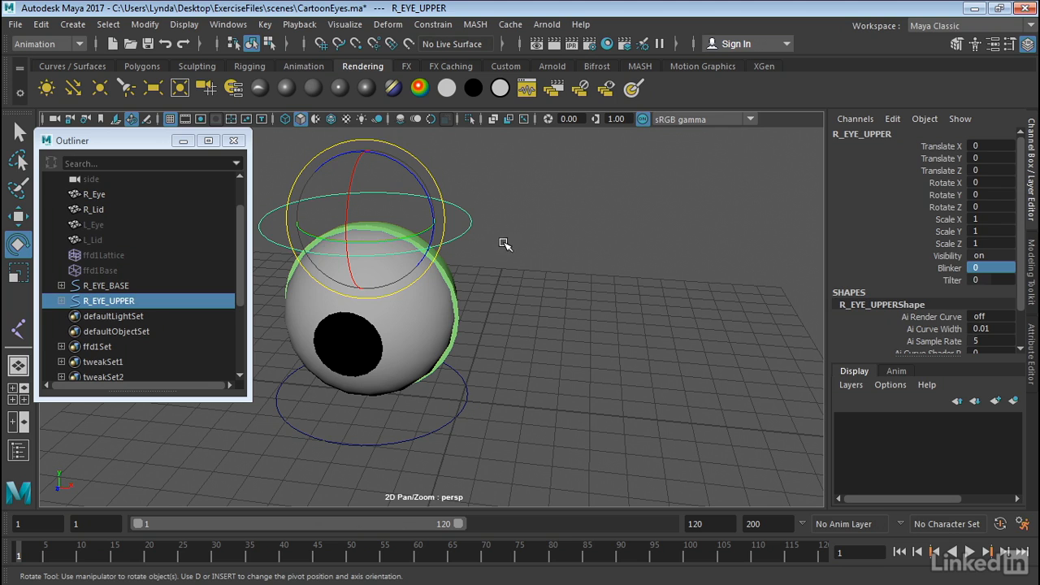
Test the eyelid controls by scrubbing R_EYE_UPPER's Blinker to about 48.5 and Tilter to about -17.1
click(471, 226)
click(469, 230)
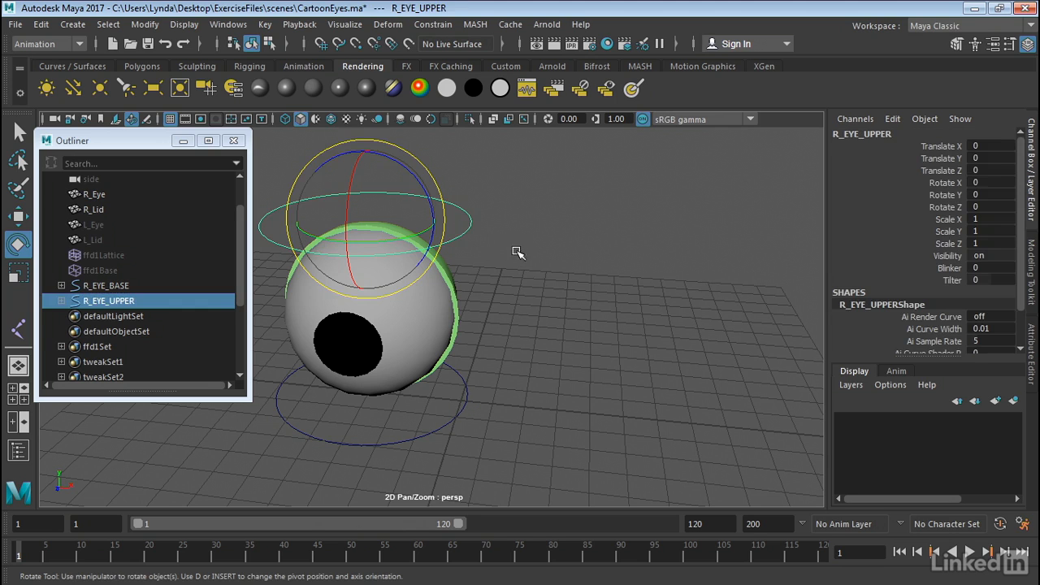
click(956, 267)
middle_drag(606, 257, 982, 245)
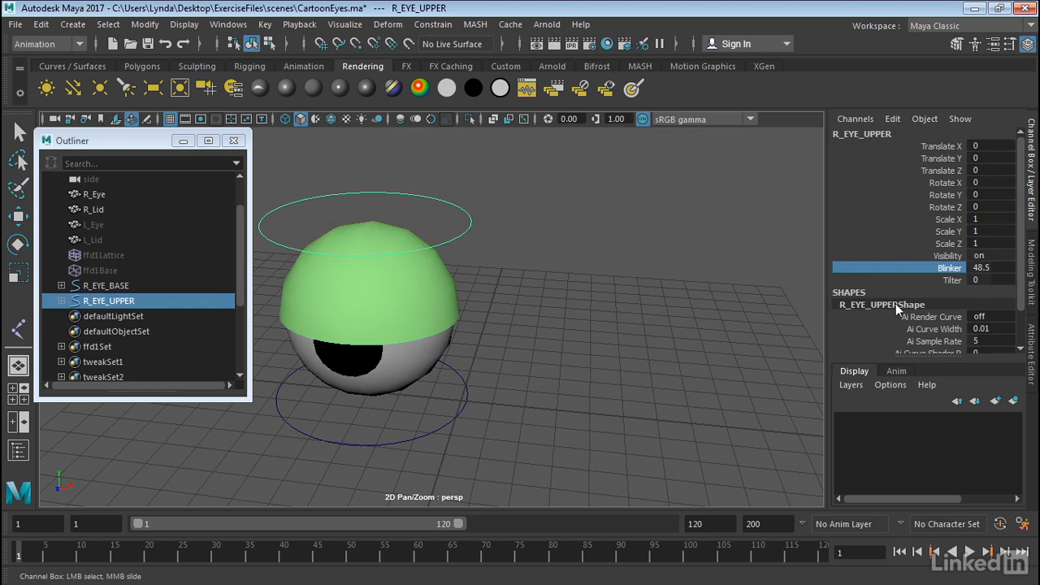
click(952, 279)
middle_drag(557, 266, 422, 219)
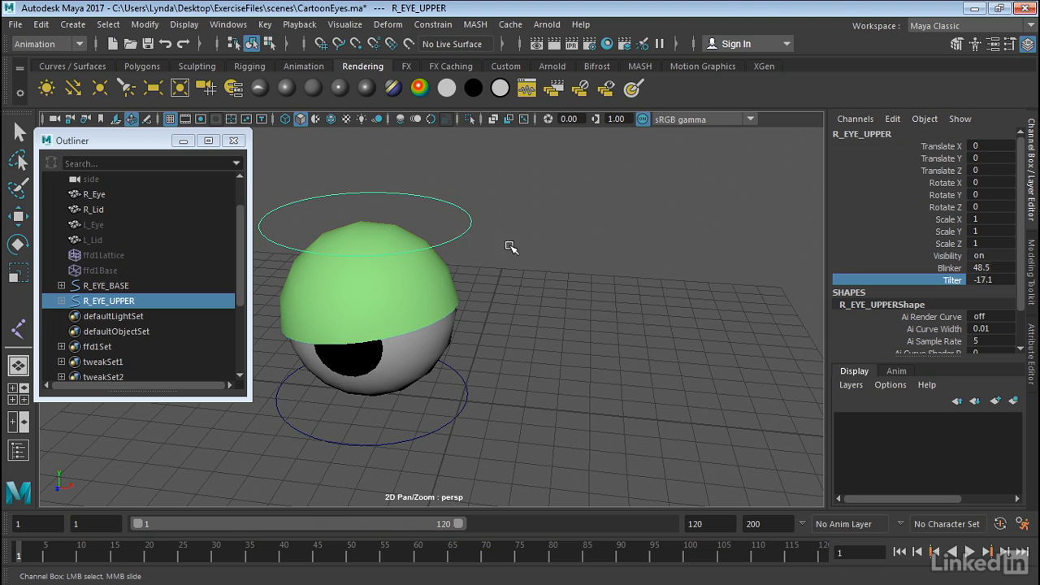
Stretch the eye by moving R_EYE_UPPER to about 3.4 in X and 1.2 in Y and scaling it uniformly to about 0.605
key(w)
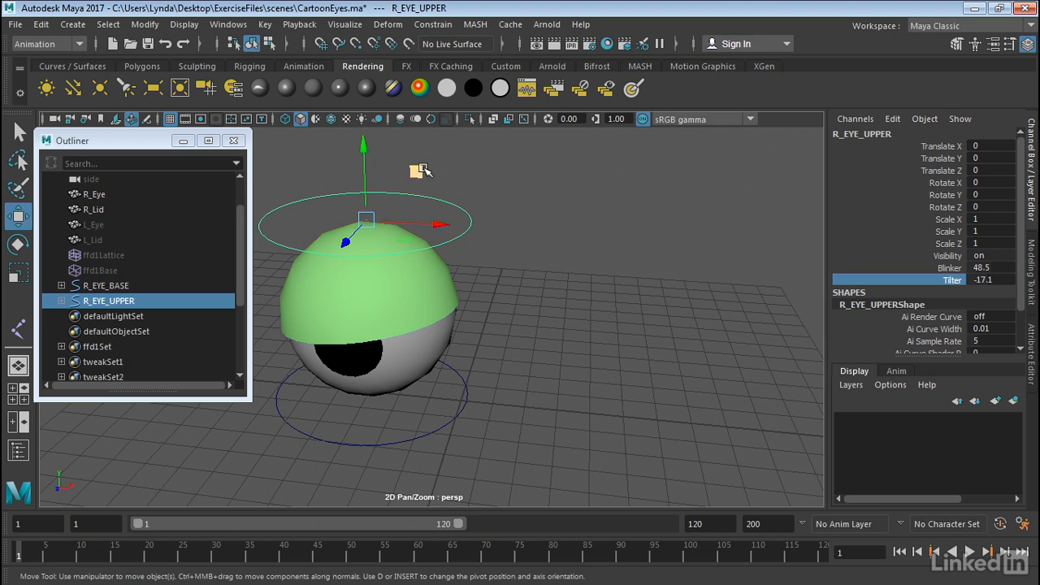
middle_drag(422, 170, 544, 133)
key(r)
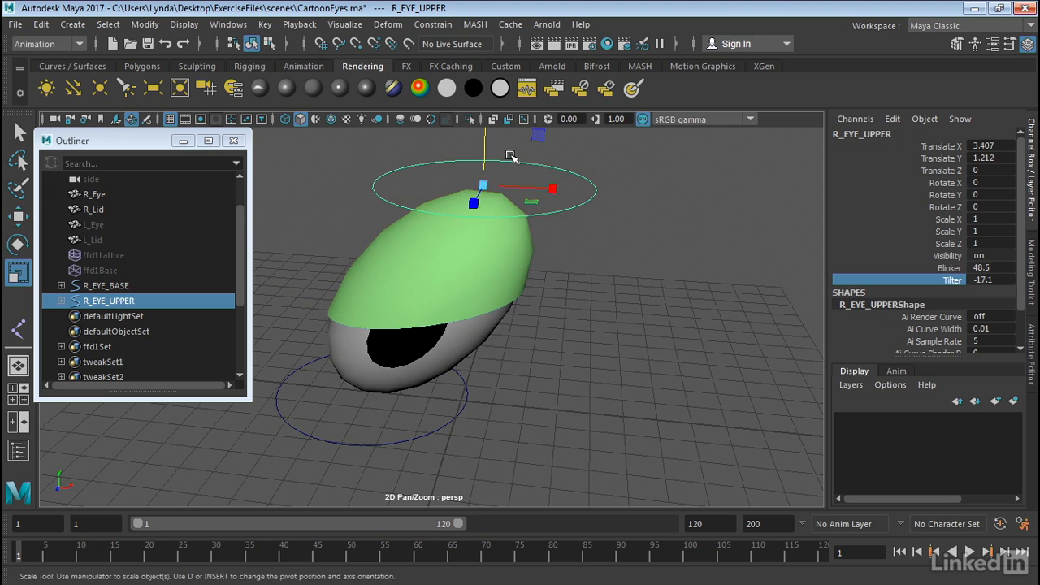
drag(484, 186, 418, 208)
click(457, 242)
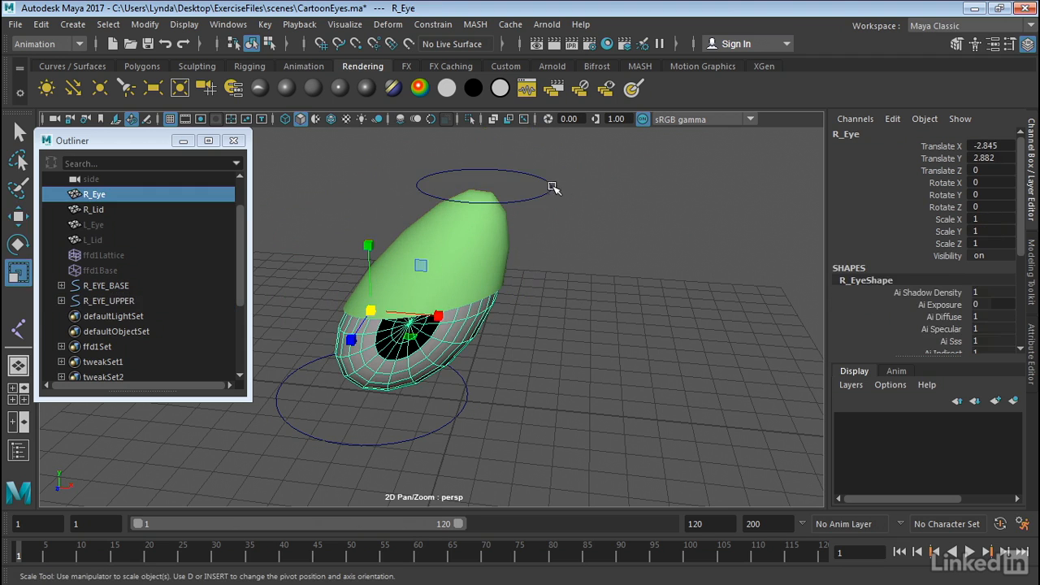
Scrub R_EYE_UPPER's Blinker to test the blink on the stretched eye, and inspect it from another angle
click(552, 188)
click(946, 279)
click(946, 269)
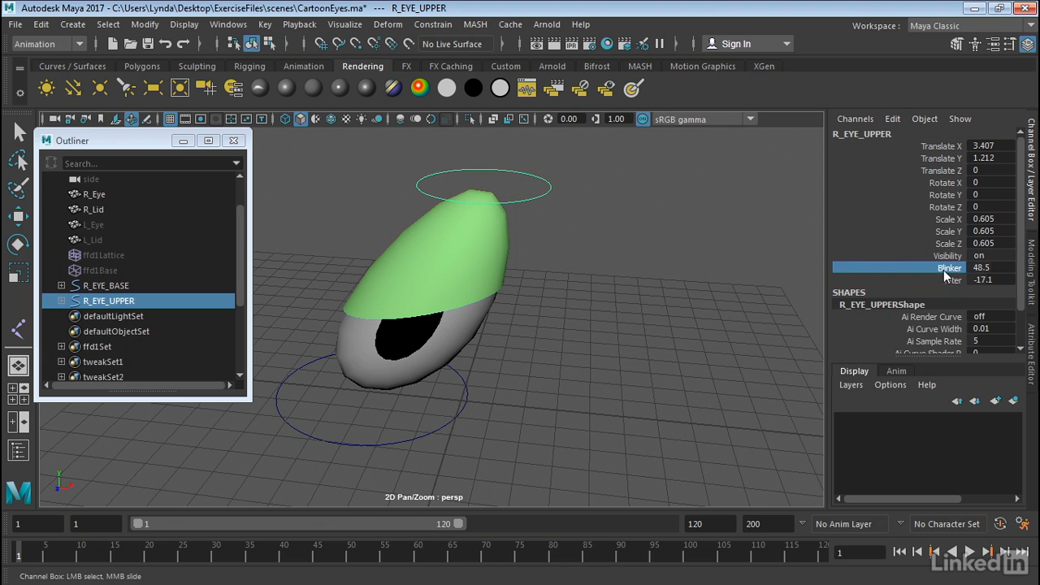
middle_drag(492, 265, 413, 256)
alt+right_drag(599, 275, 401, 260)
alt+drag(404, 260, 411, 239)
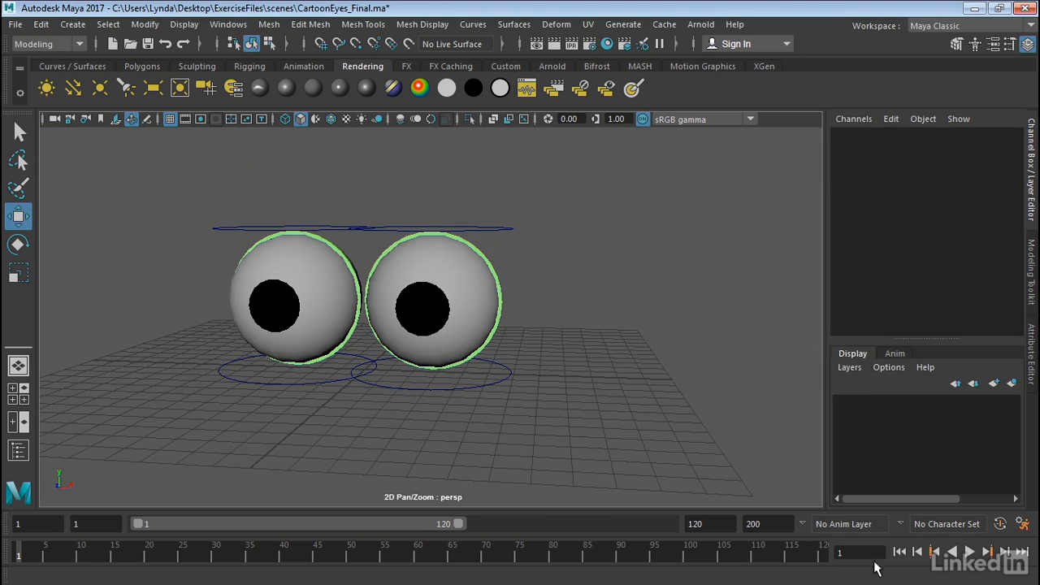
Play back the two-eye animation in CartoonEyes_Final.ma and stop it
click(969, 551)
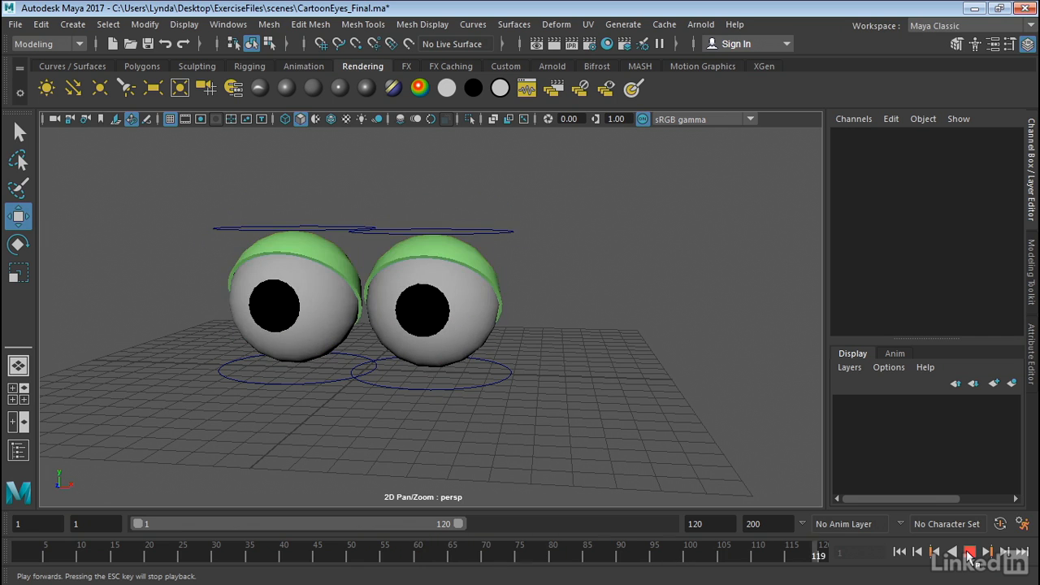
click(969, 551)
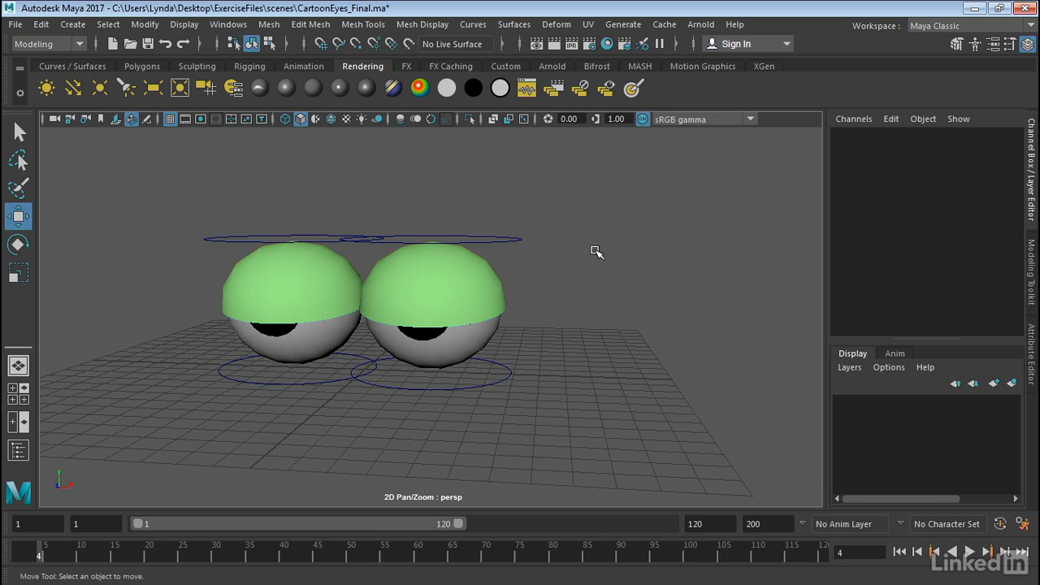